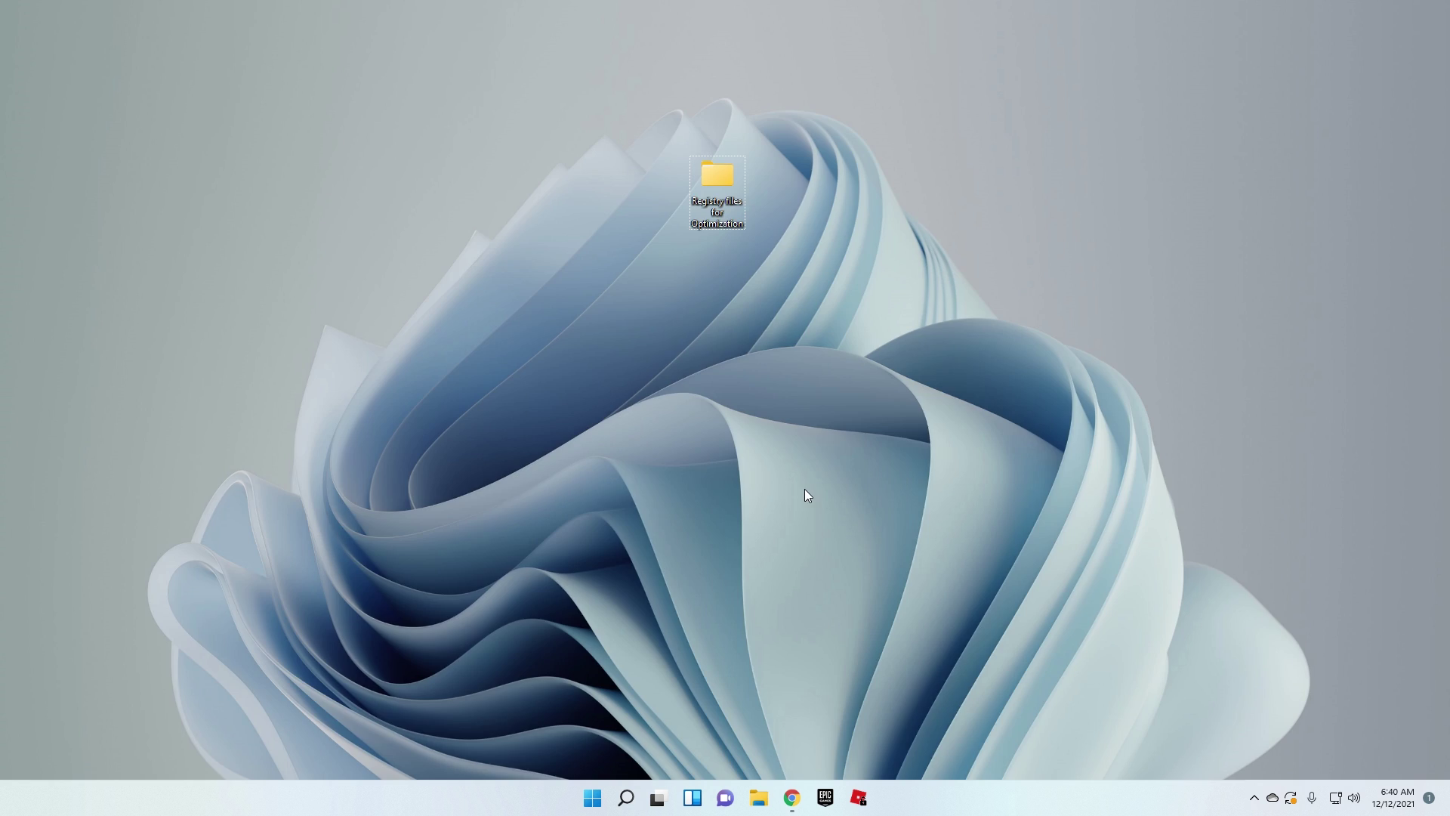
Open the 'Registry files for Optimization' folder, reposition it on the desktop, and close it
key(Return)
click(1432, 9)
drag(899, 473, 820, 543)
drag(897, 588, 590, 124)
double_click(727, 189)
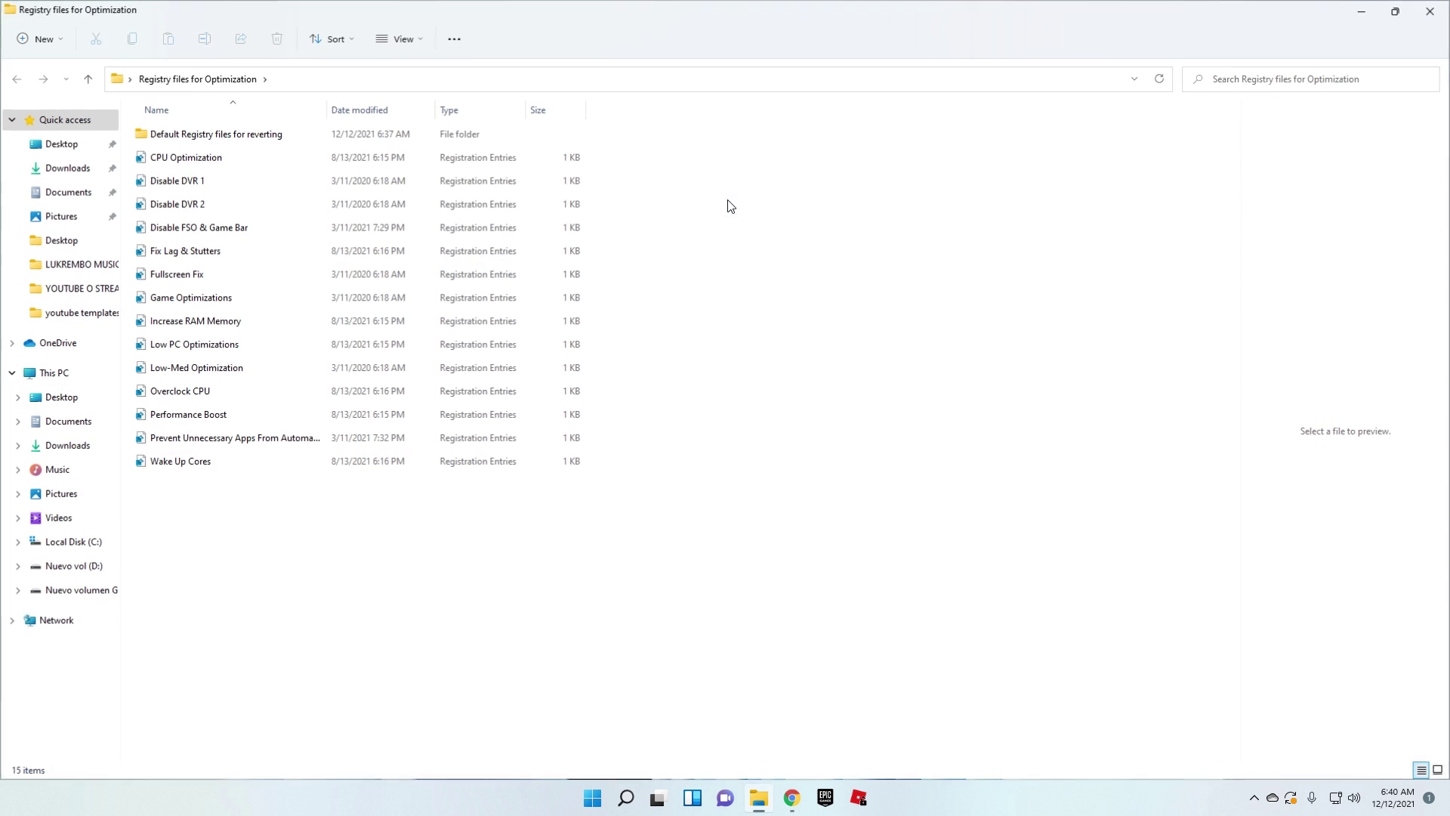
click(1431, 9)
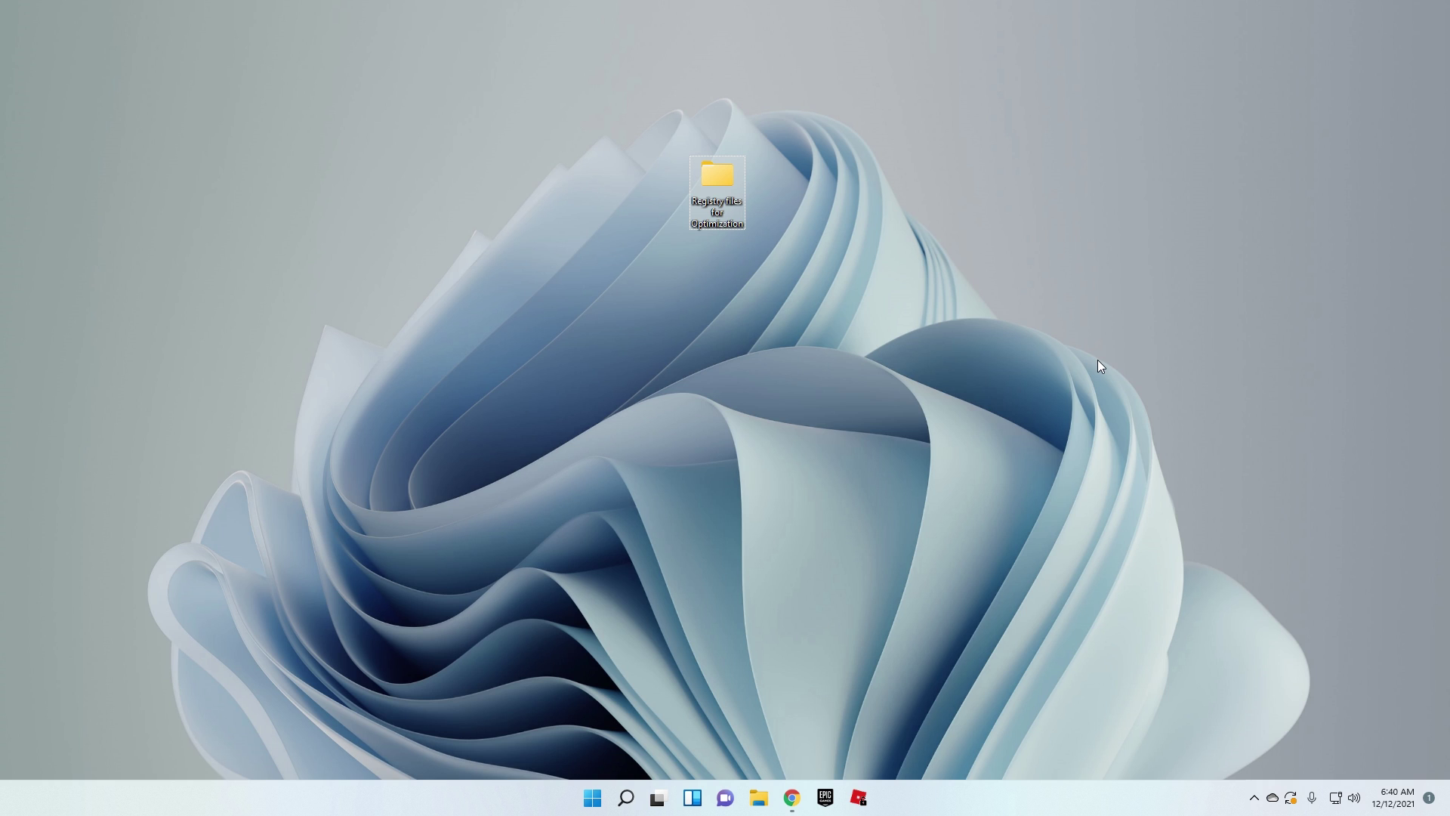
Launch Settings maximized and show the Apps & features list of 74 installed apps
key(super)
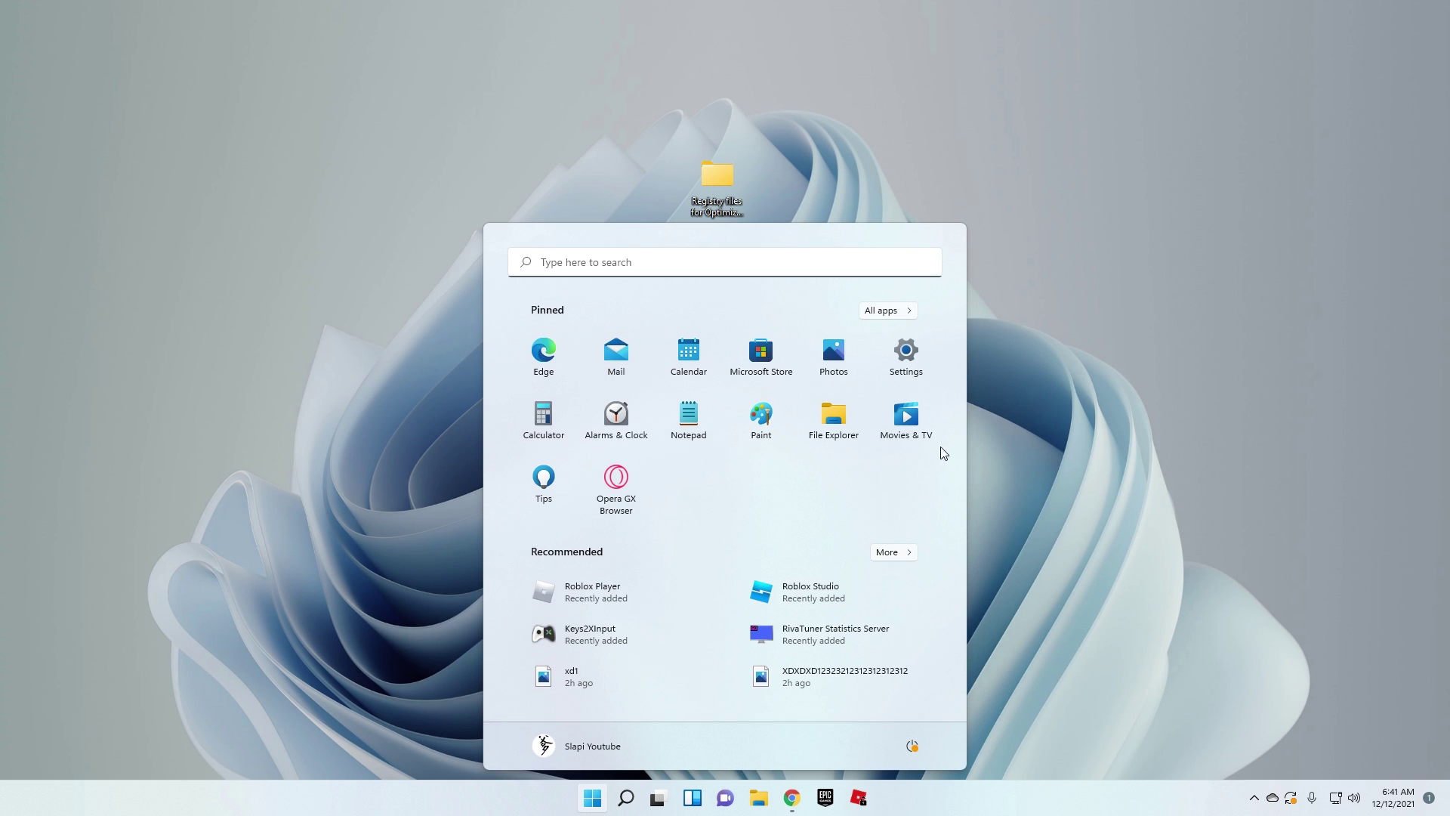
click(926, 352)
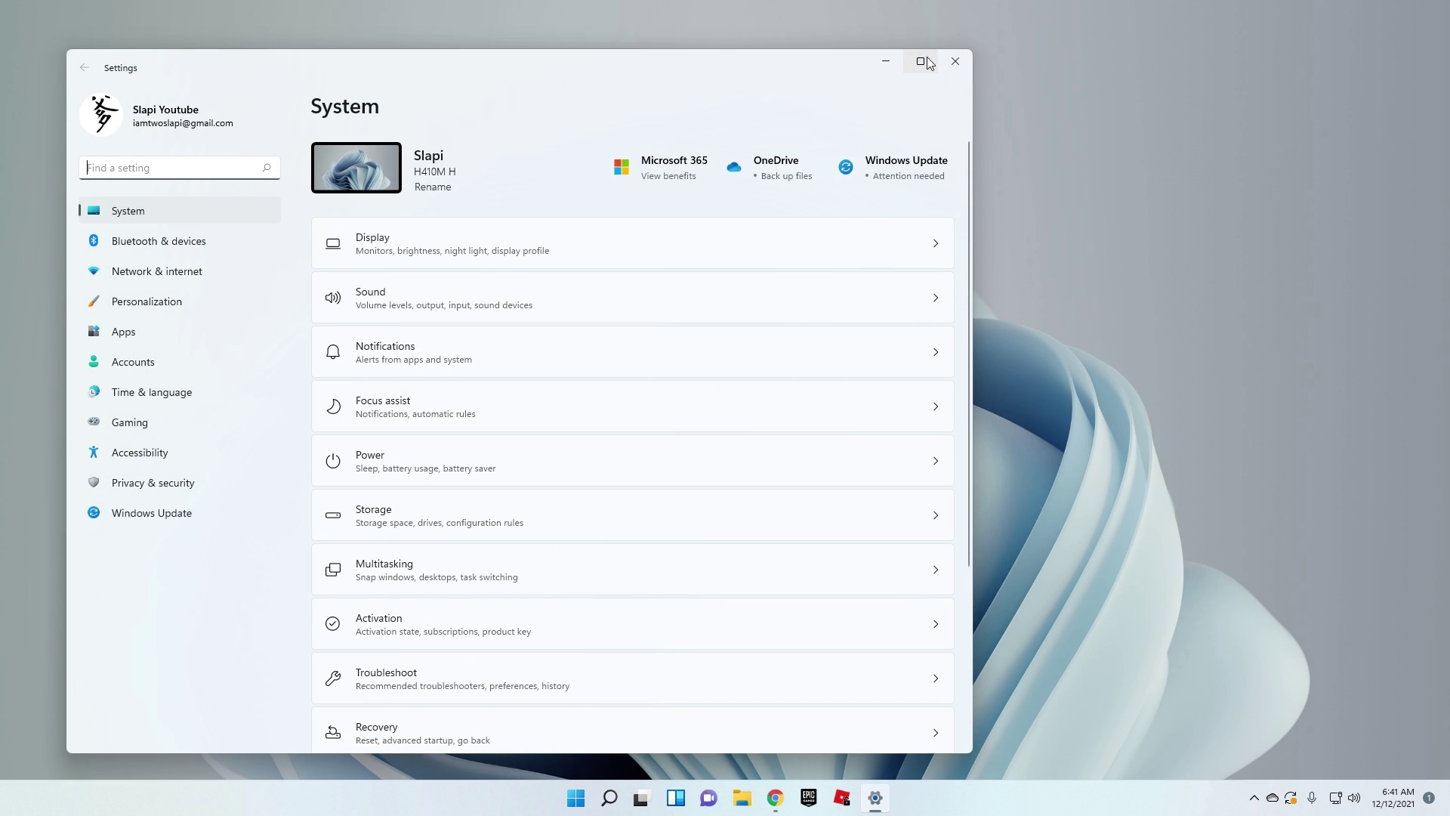
click(927, 60)
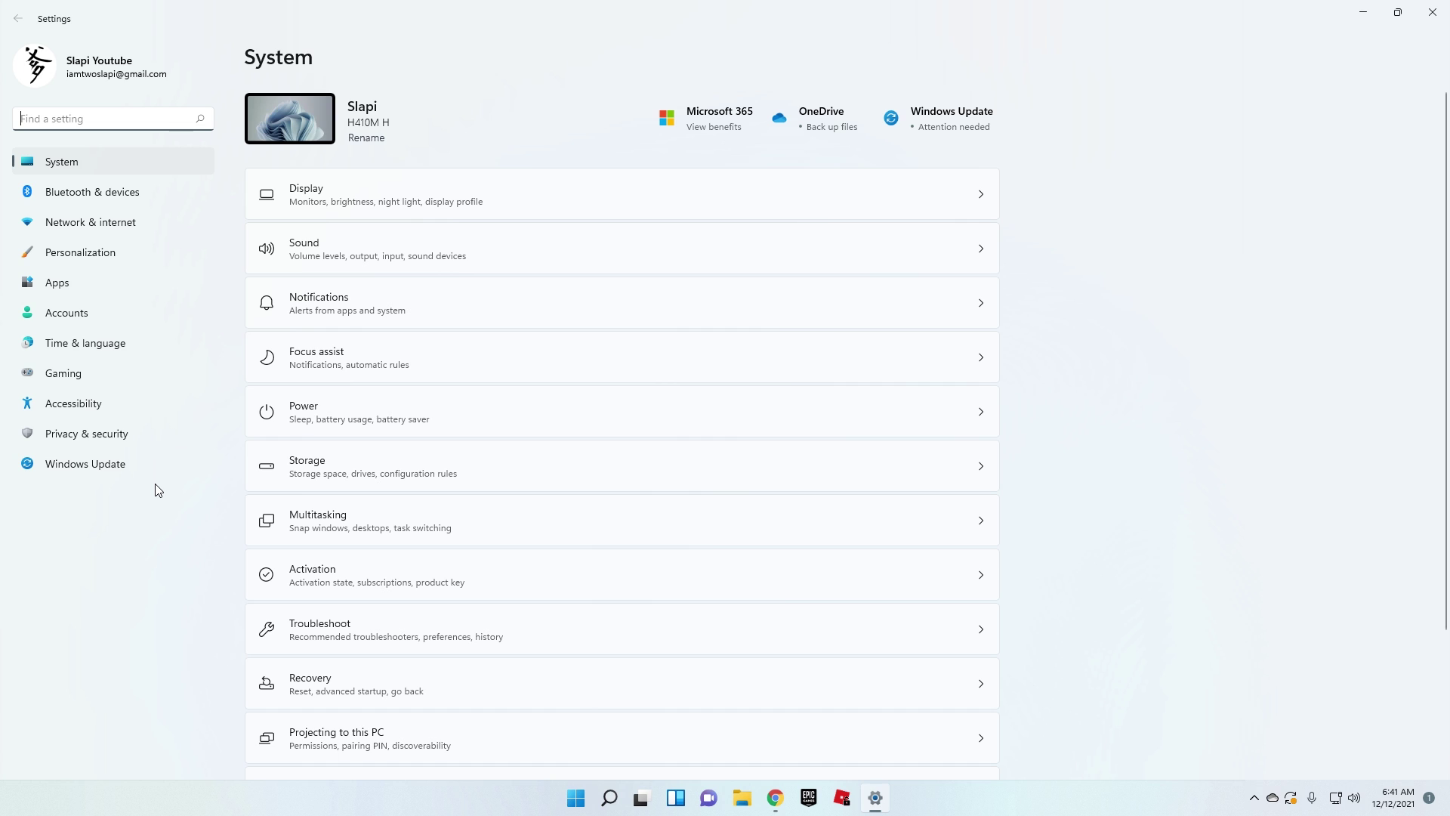
click(159, 277)
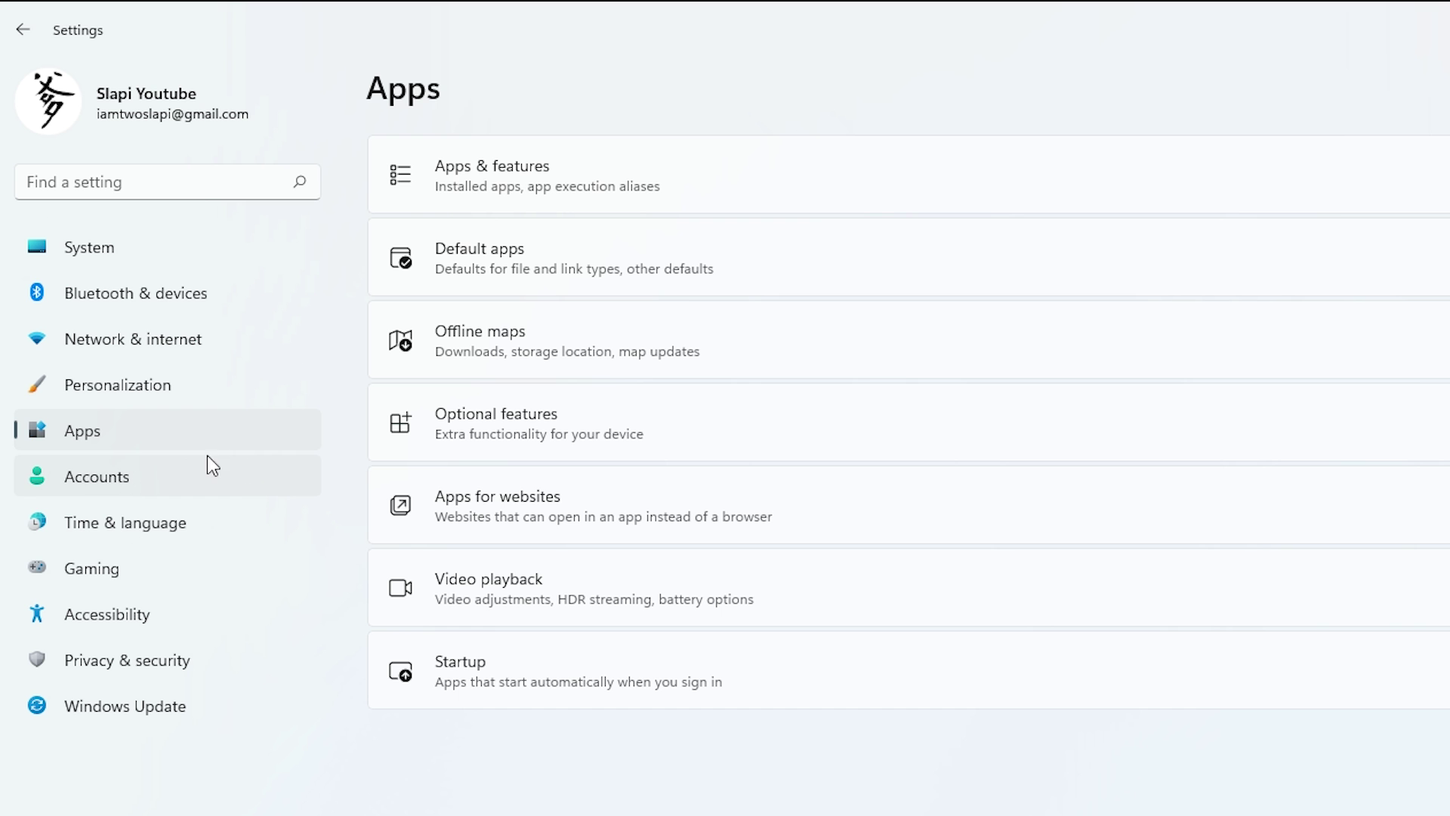
click(713, 170)
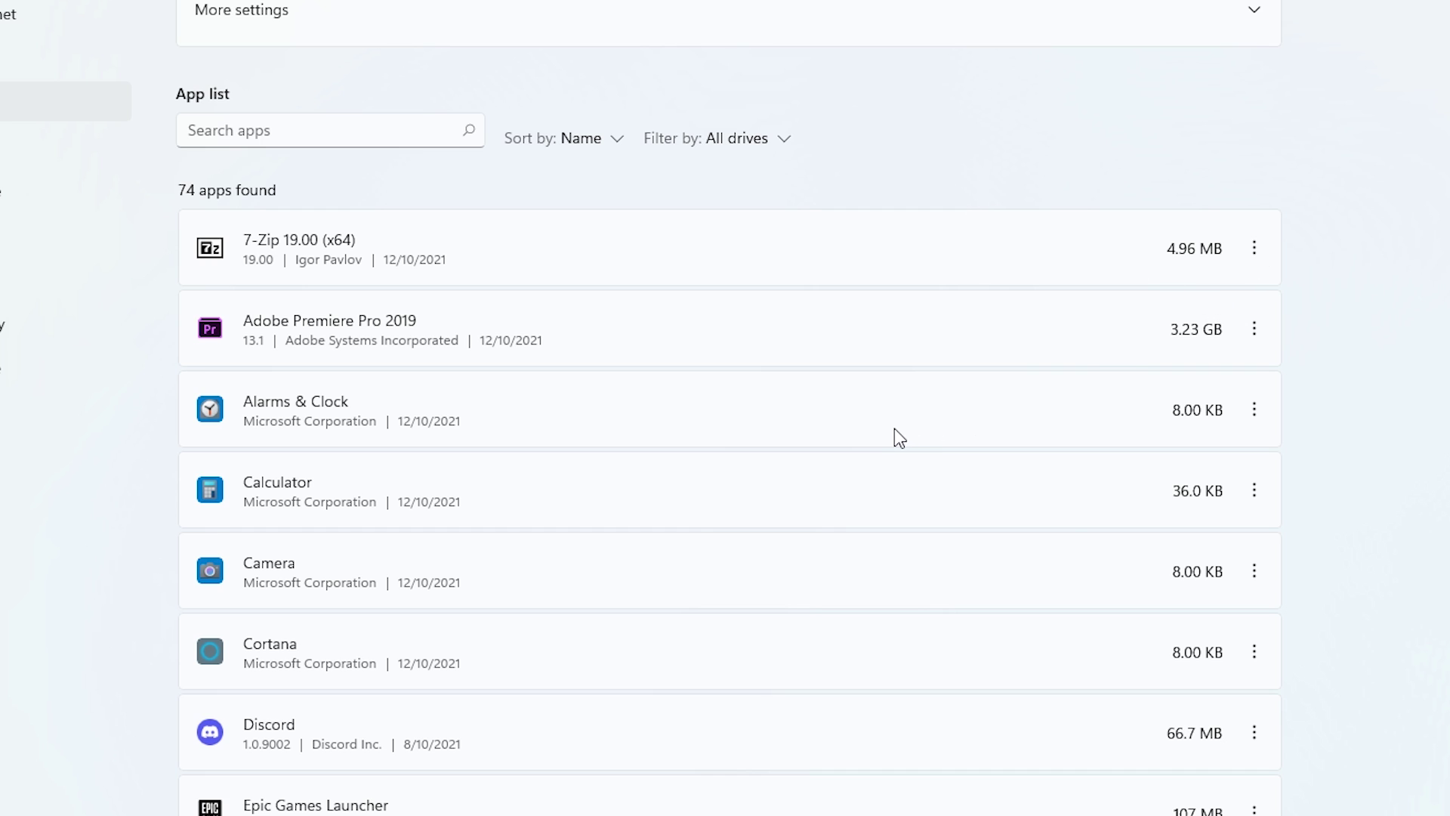
scroll(894, 428, down, 2)
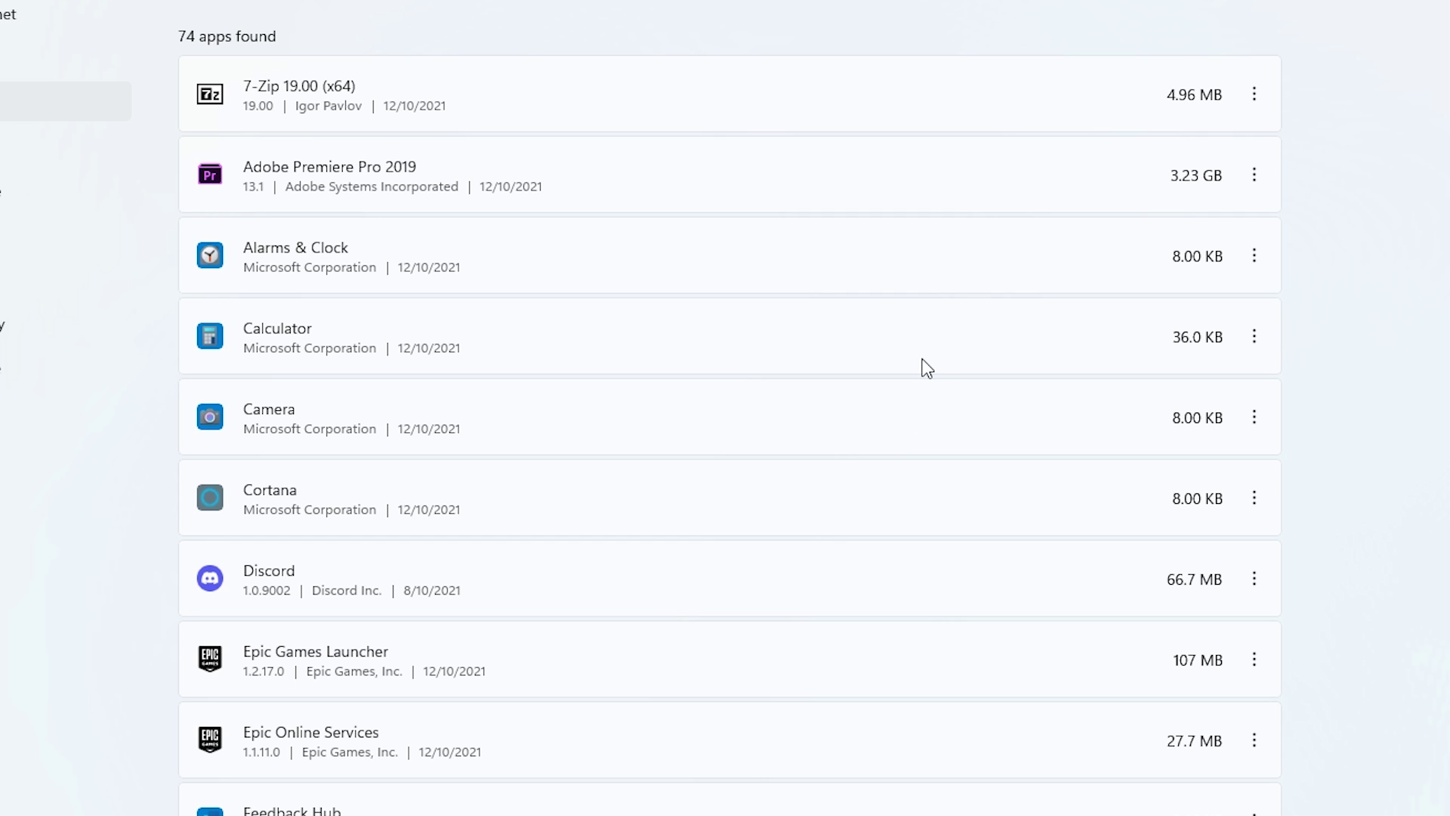
Uninstall Feedback Hub after checking the options for Alarms & Clock, Camera and Cortana
click(1251, 266)
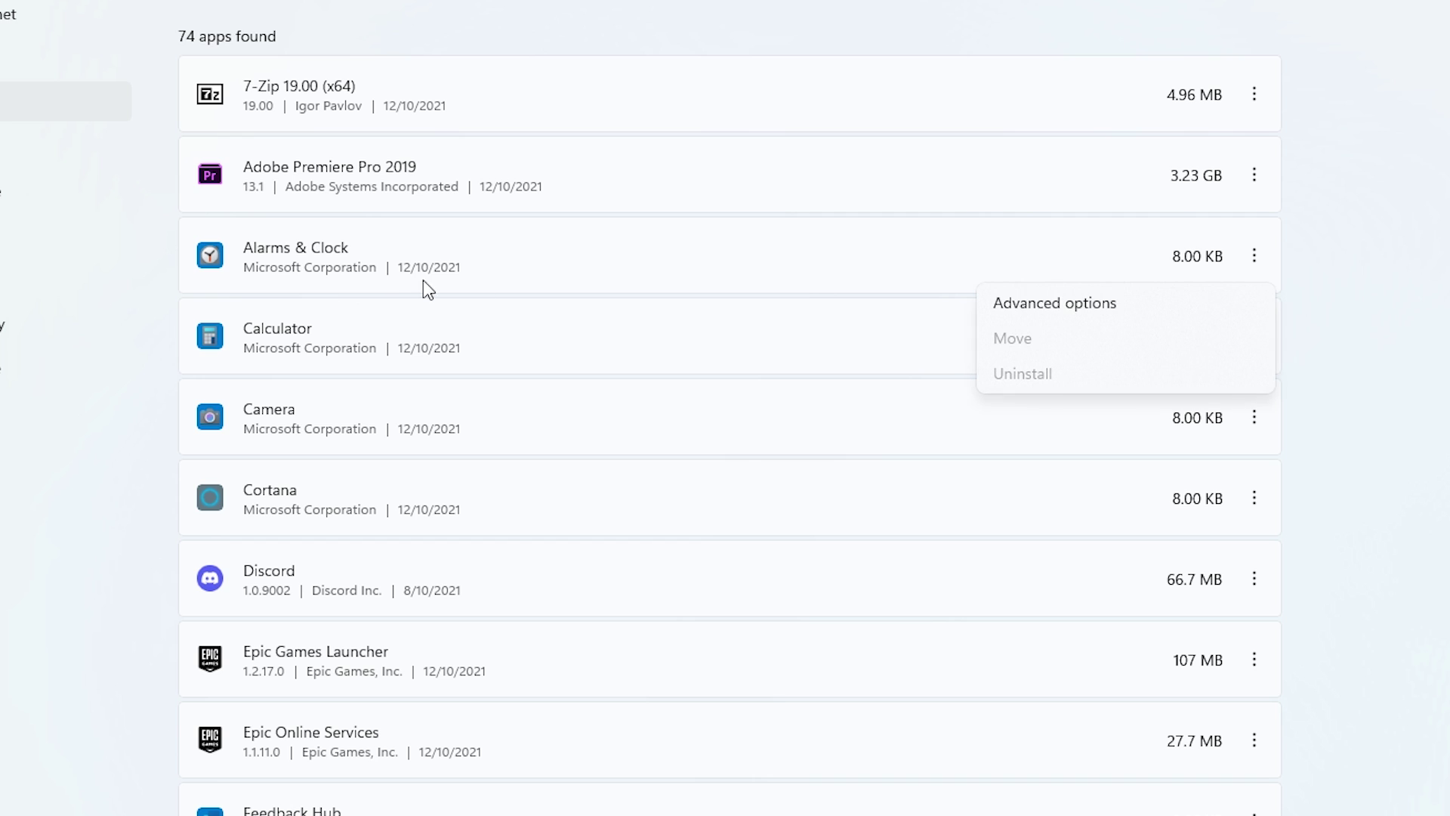
click(1243, 442)
click(1256, 427)
click(1263, 438)
click(1253, 499)
click(858, 467)
scroll(858, 467, down, 1)
scroll(857, 465, down, 5)
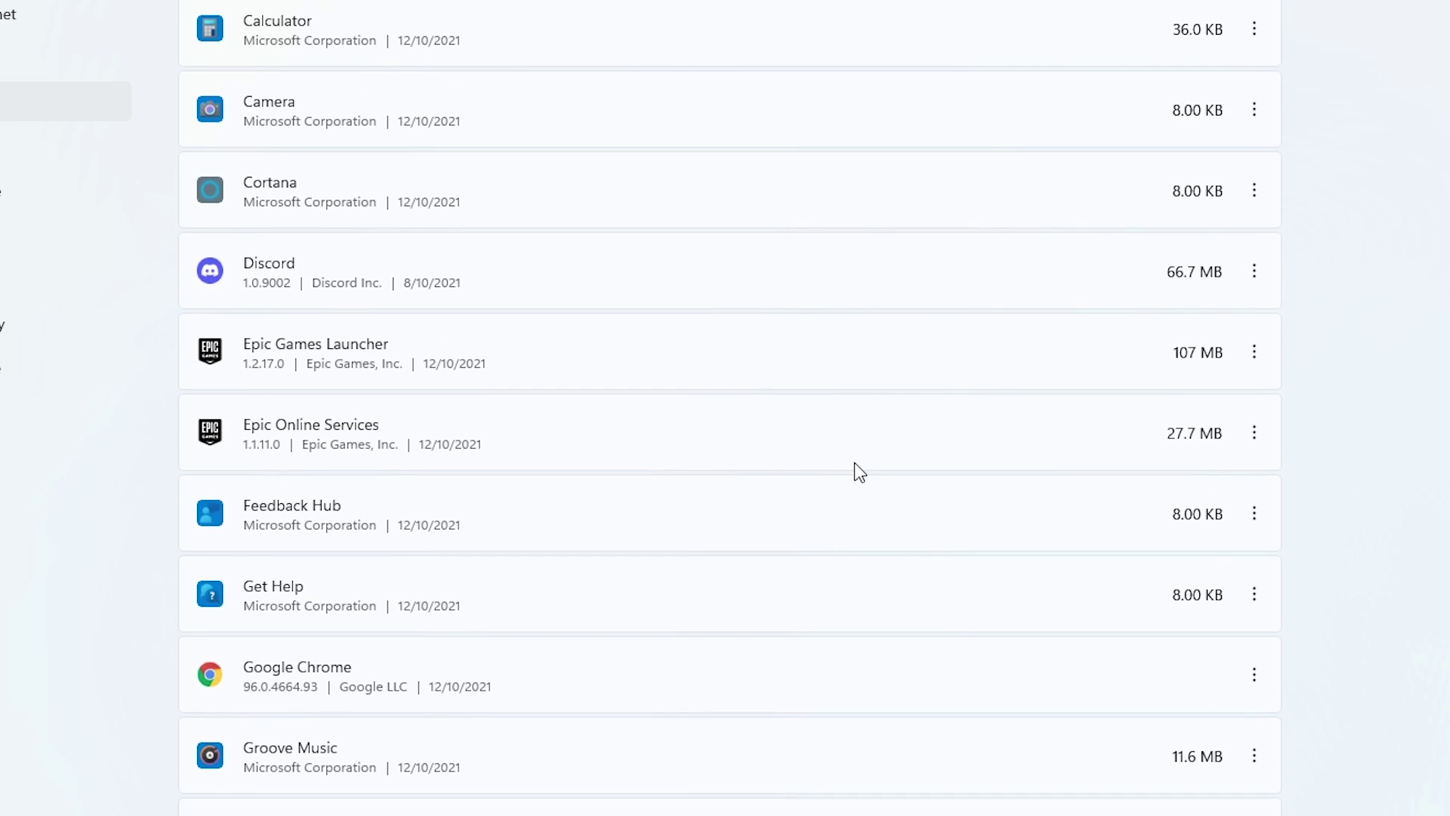
click(1254, 359)
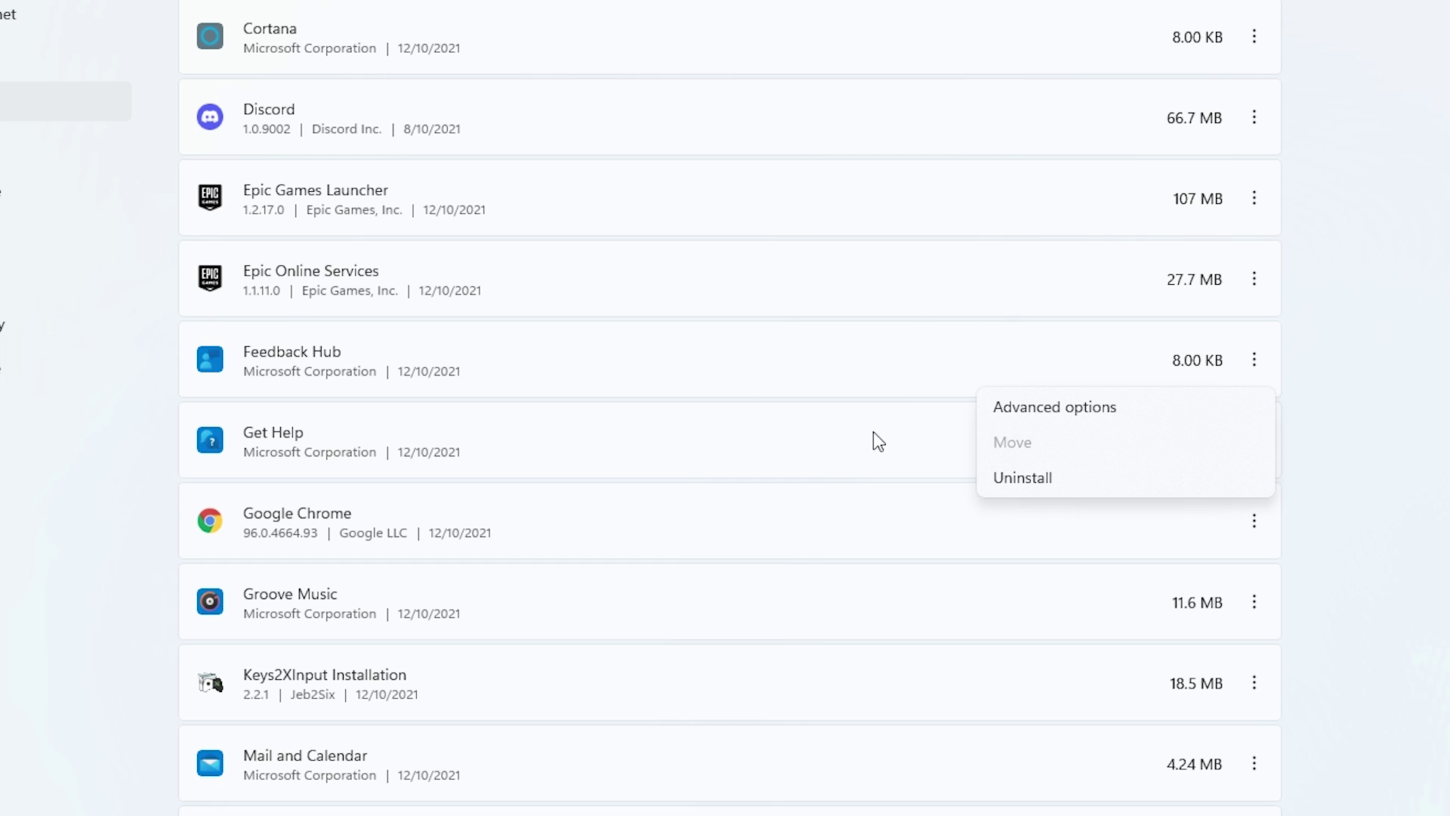
click(1130, 490)
click(1179, 482)
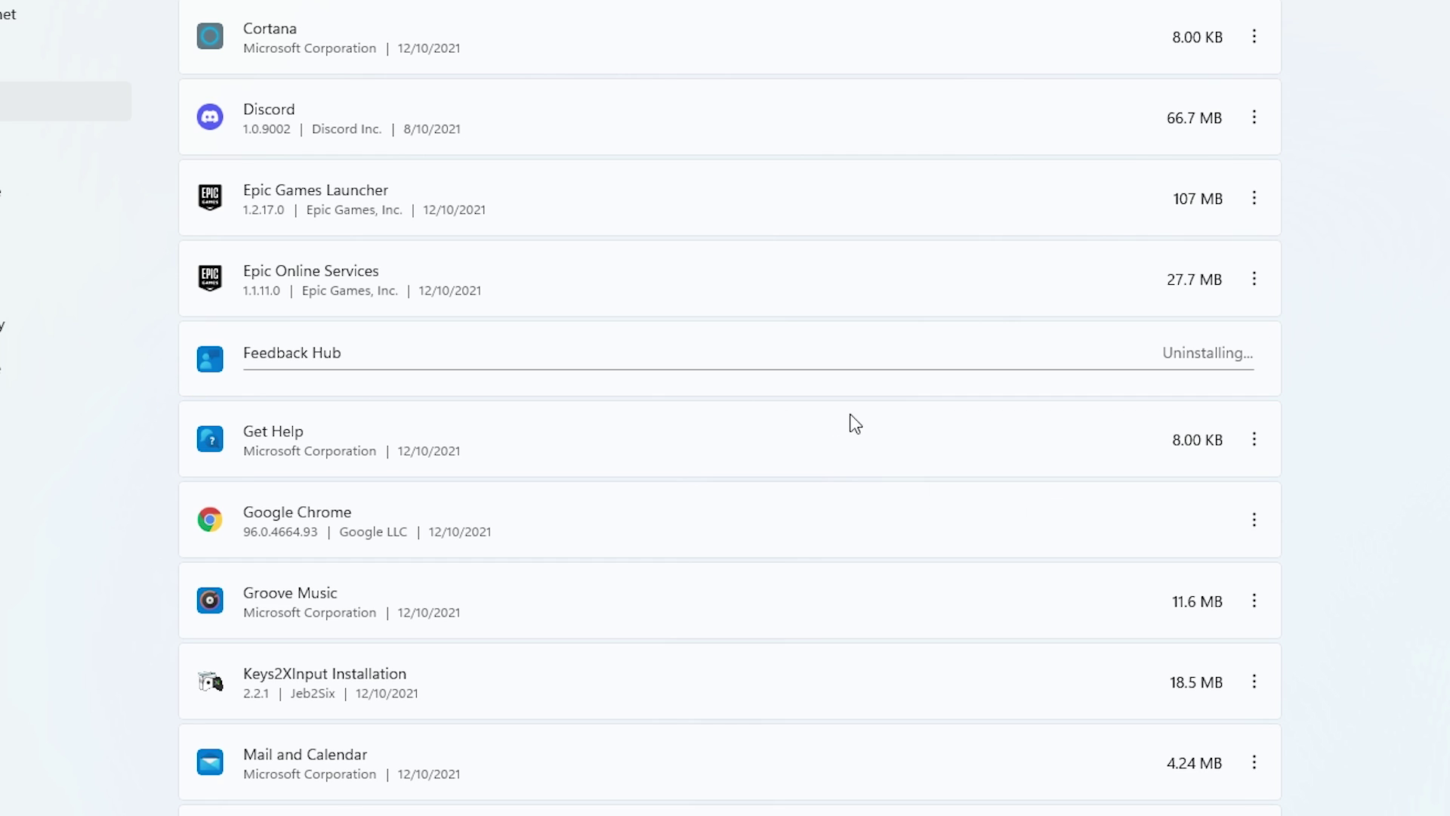
Uninstall Groove Music and Mail and Calendar
click(1252, 440)
click(721, 576)
click(1254, 368)
click(1075, 485)
click(1232, 492)
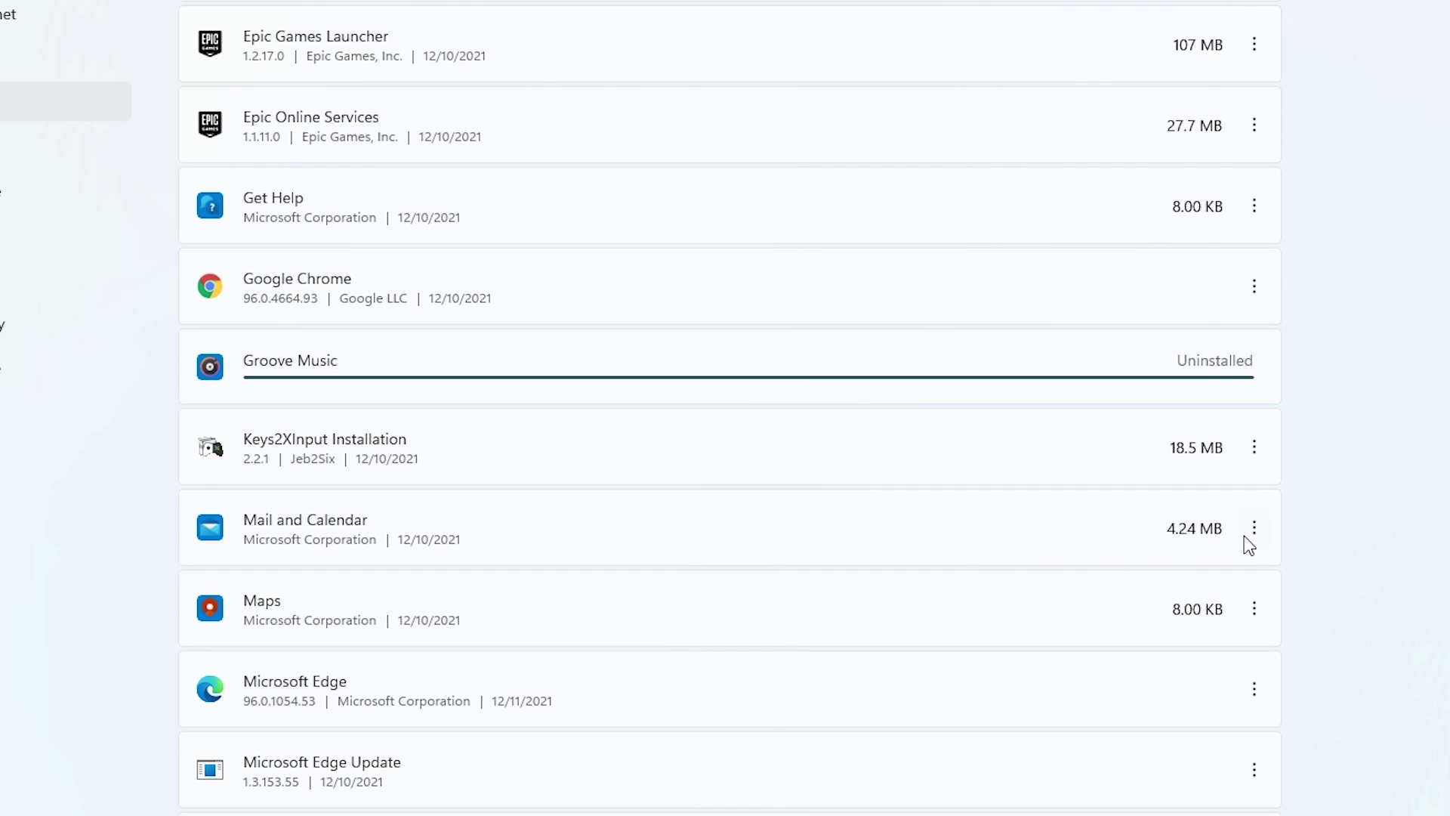
click(1256, 529)
click(1058, 570)
click(1207, 566)
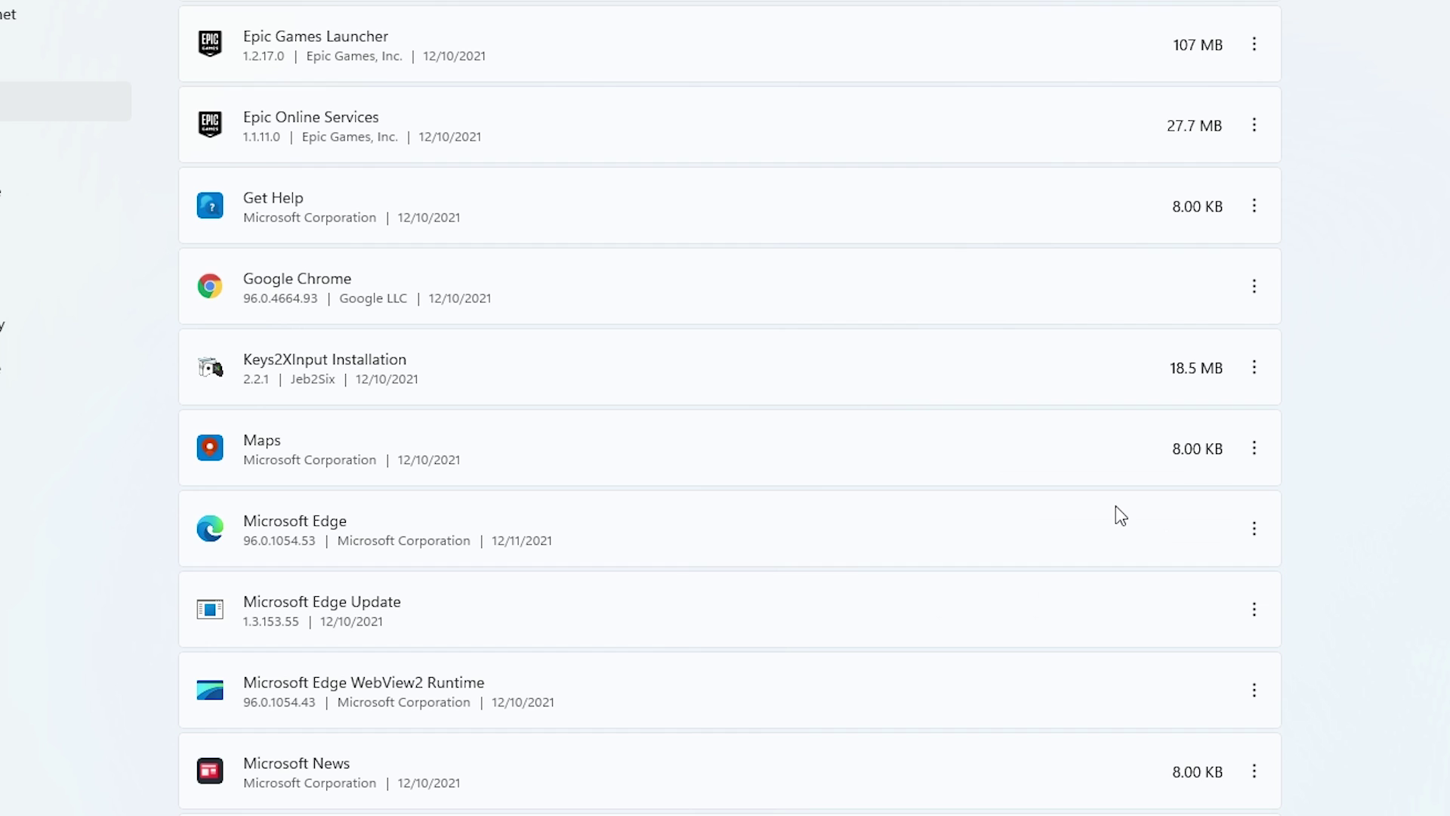
Uninstall Microsoft News and Power Automate
scroll(1152, 528, down, 2)
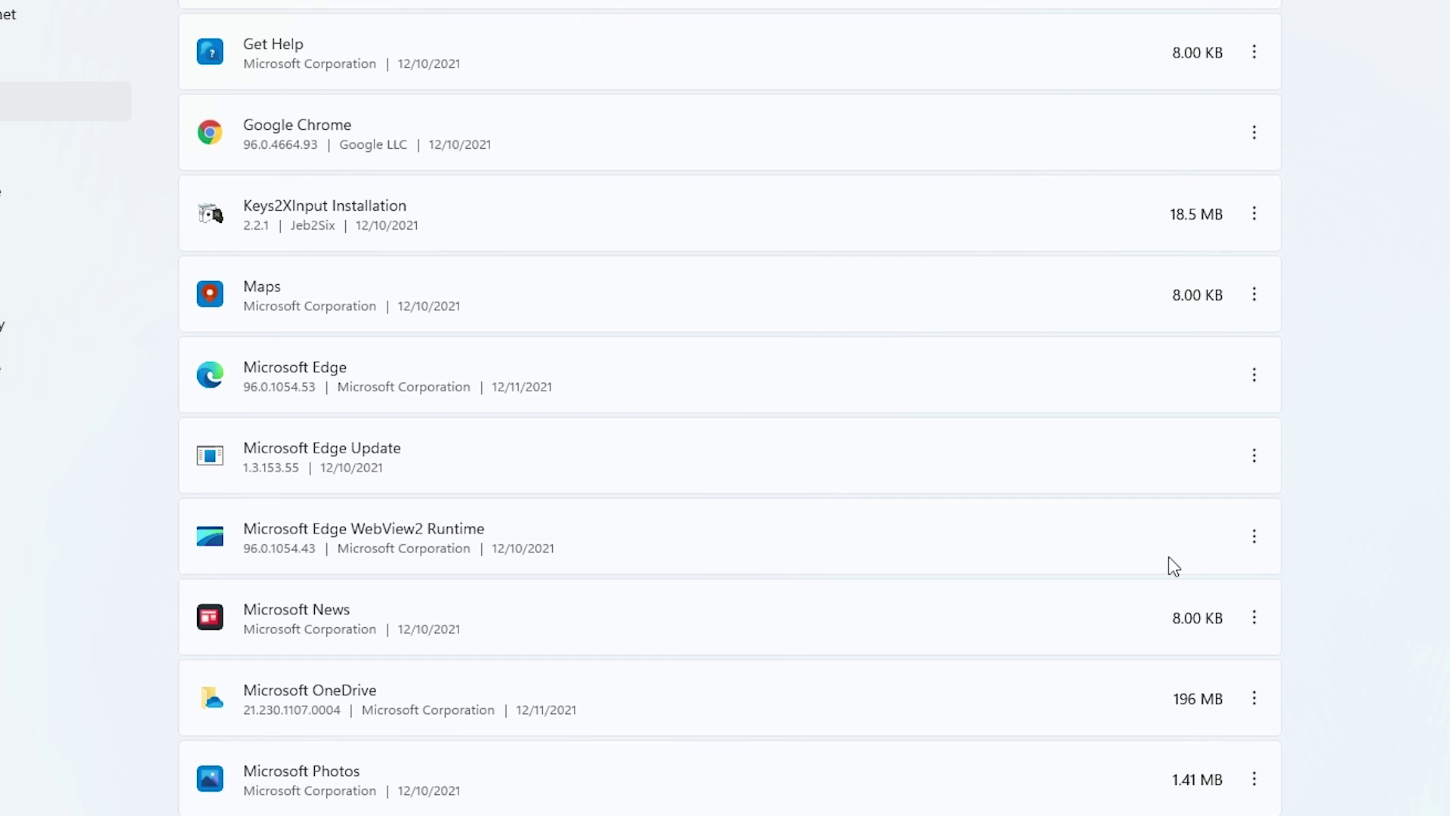
click(1254, 617)
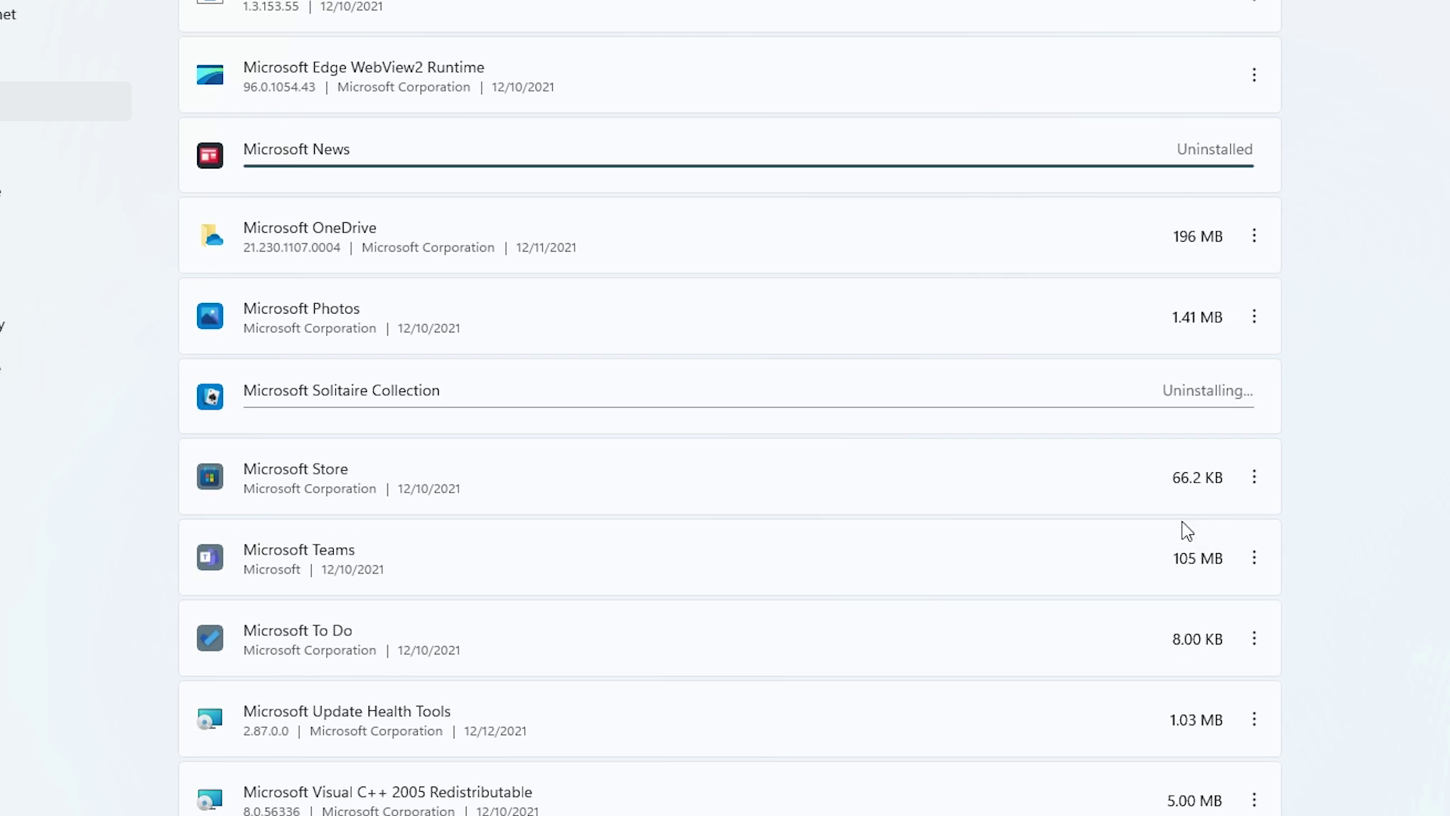
click(1254, 398)
scroll(1220, 441, down, 20)
click(1254, 288)
click(1219, 407)
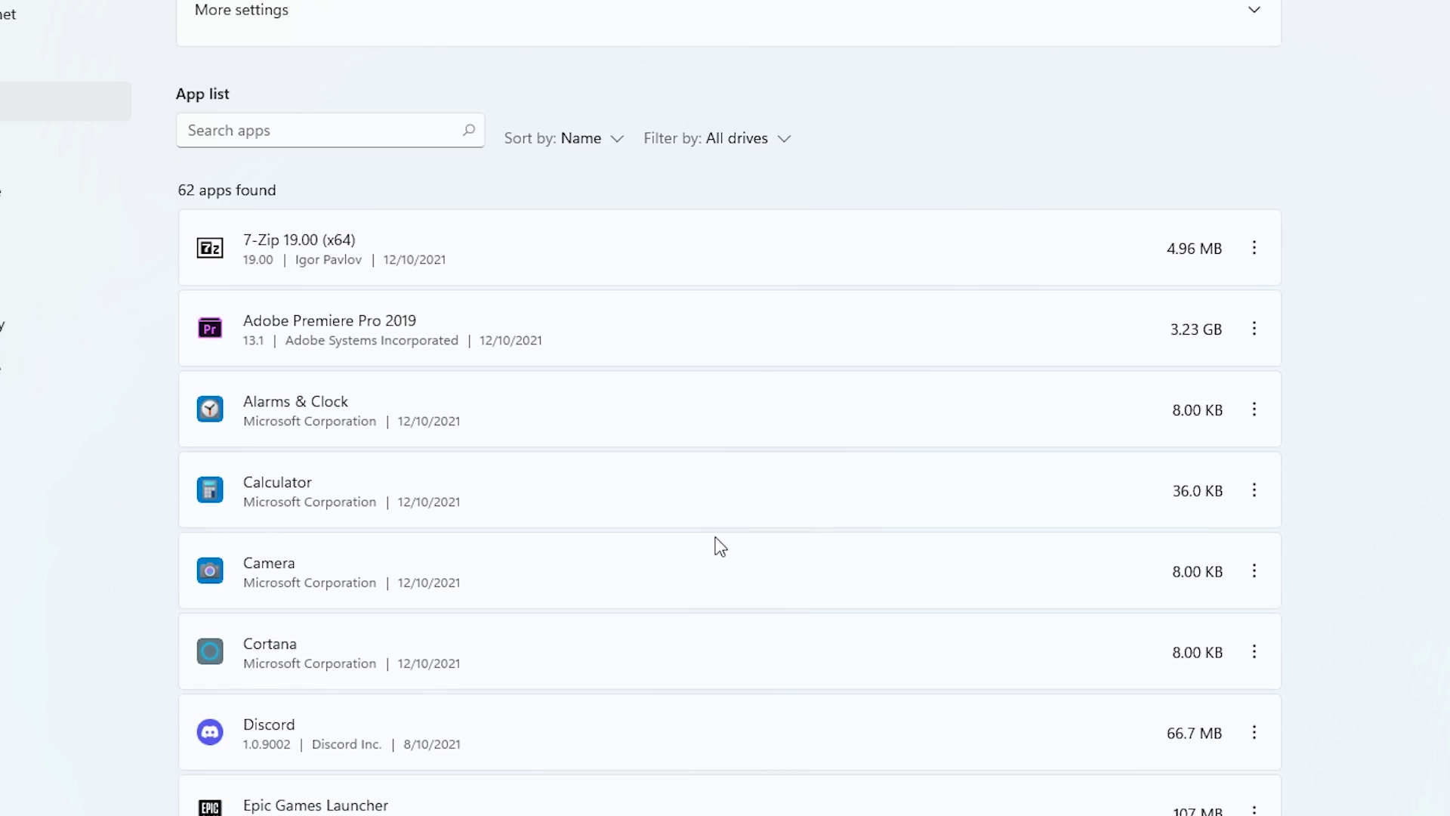
Return to the main Apps page with the installed list cut to 62 apps
scroll(718, 544, down, 20)
scroll(577, 133, up, 20)
click(574, 15)
click(551, 33)
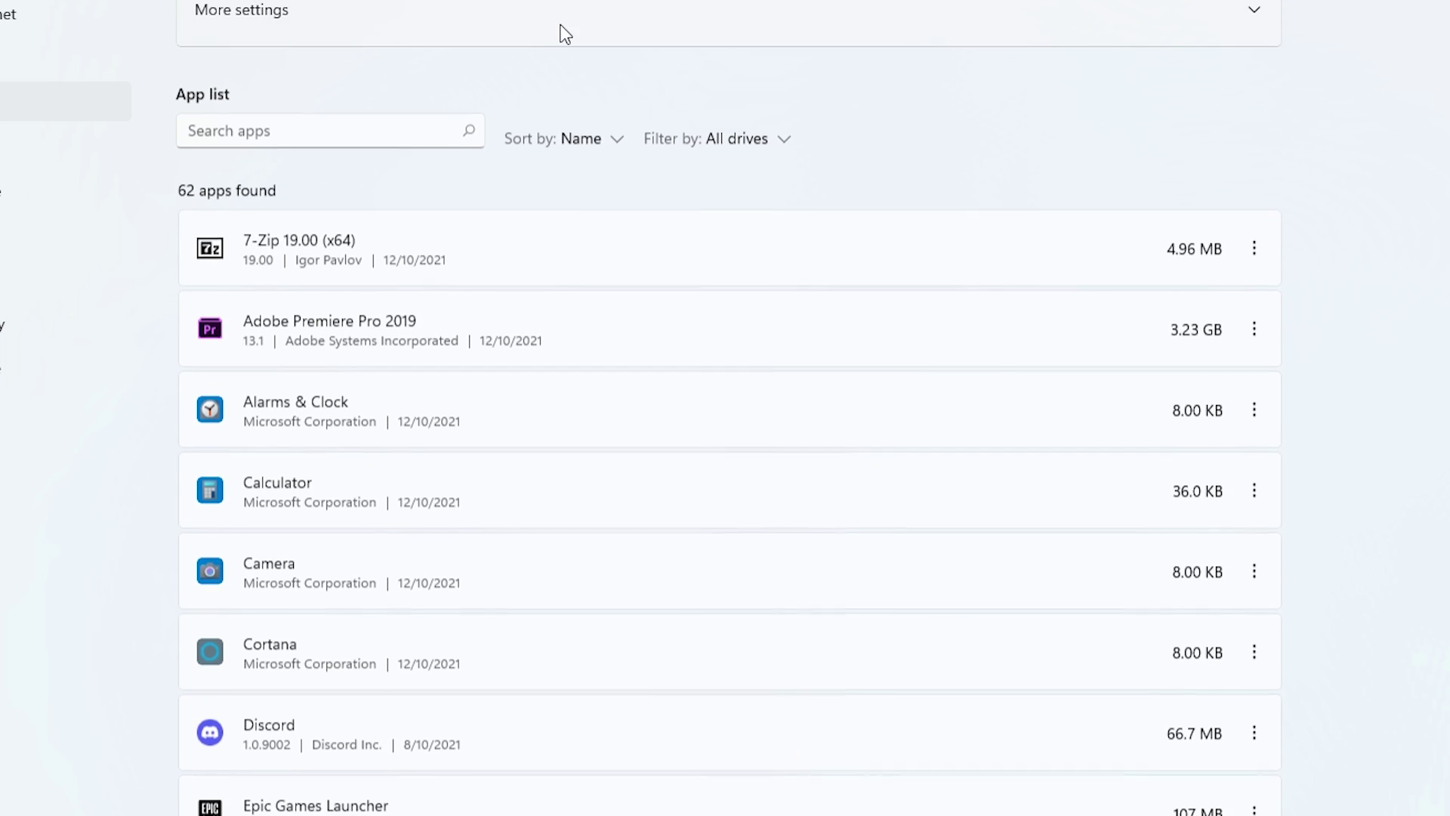
click(78, 100)
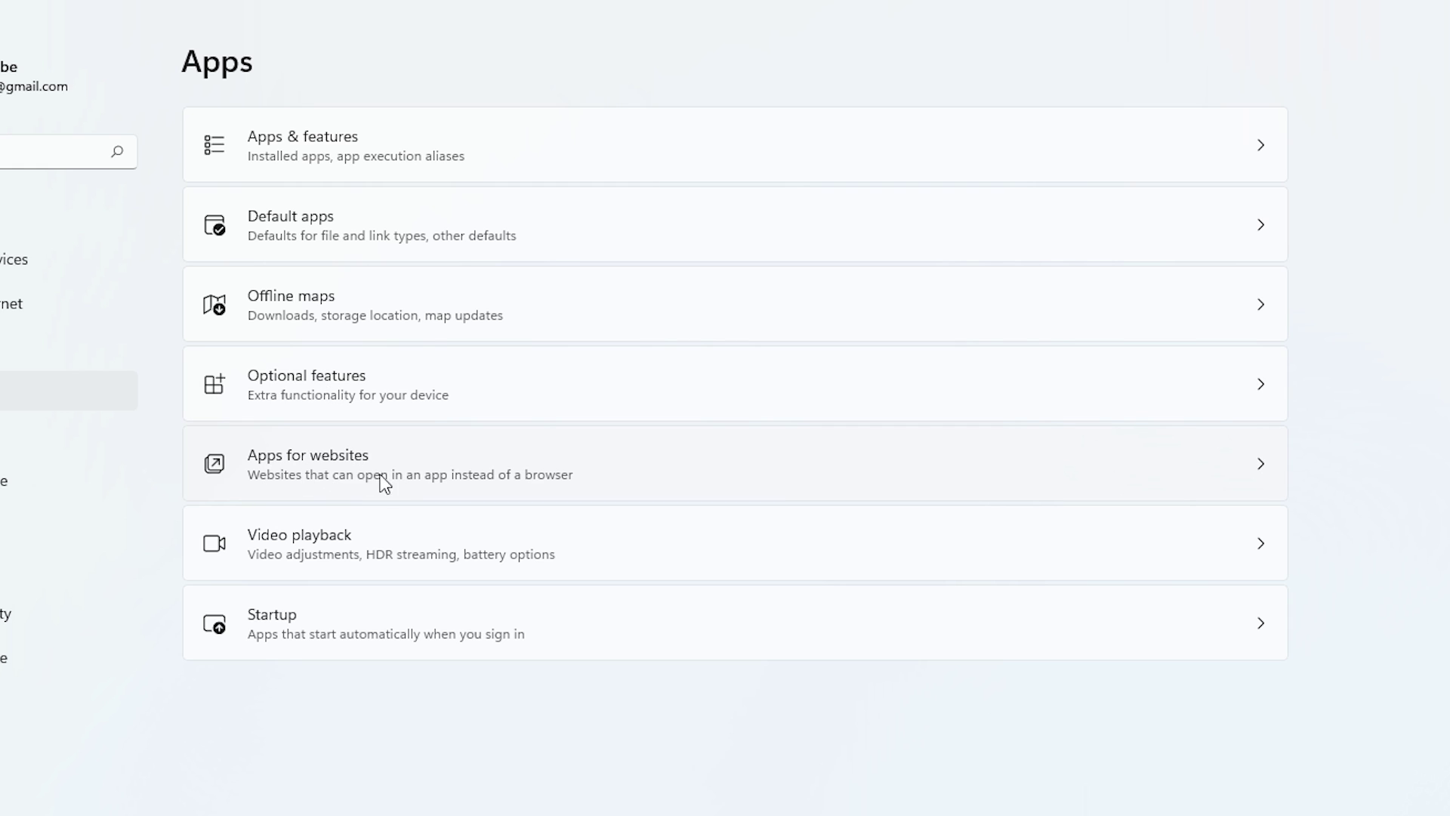
Switch both Maps entries Off under Apps for websites and return to Apps
click(368, 475)
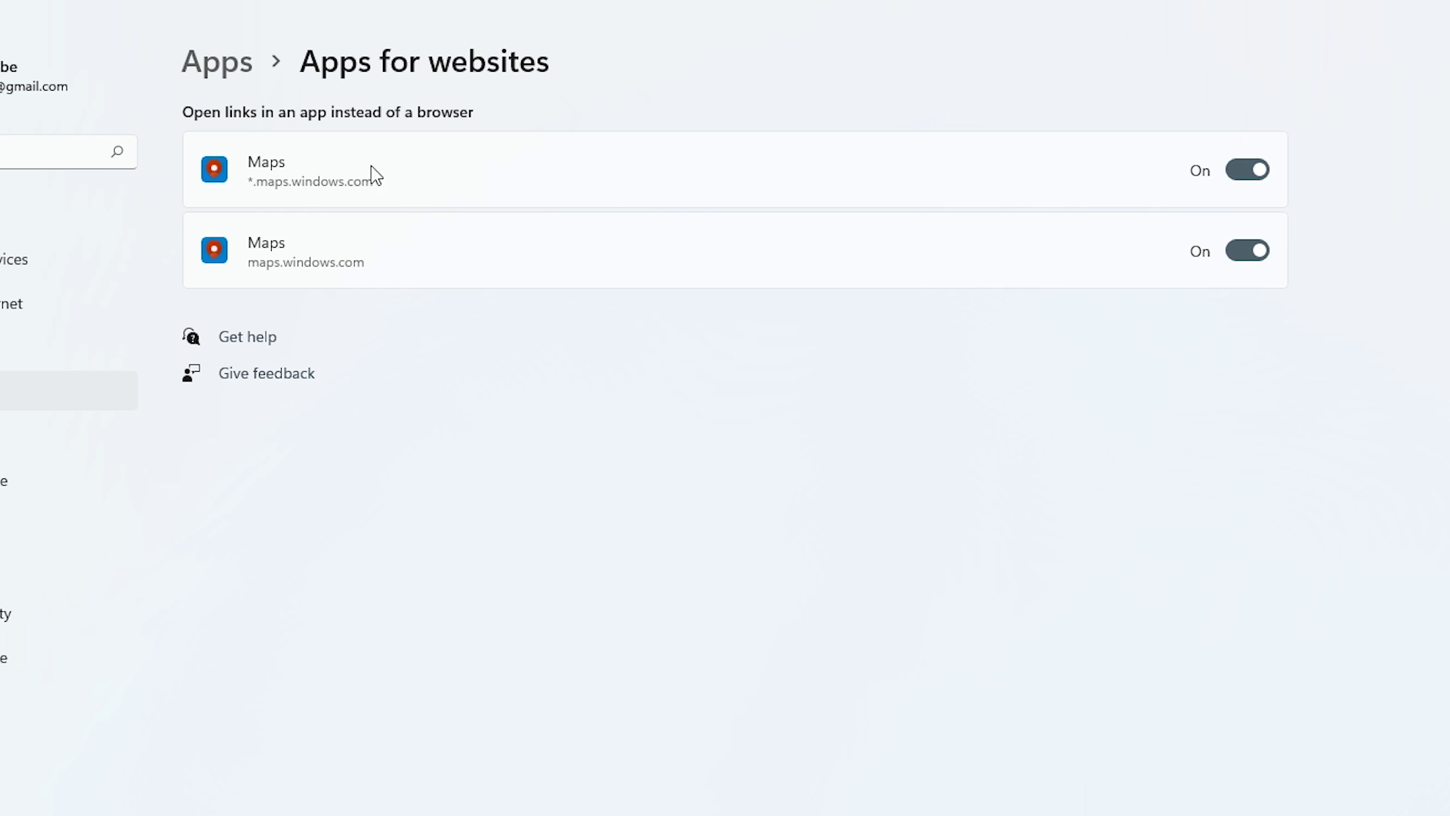
click(1258, 171)
click(1245, 250)
click(216, 61)
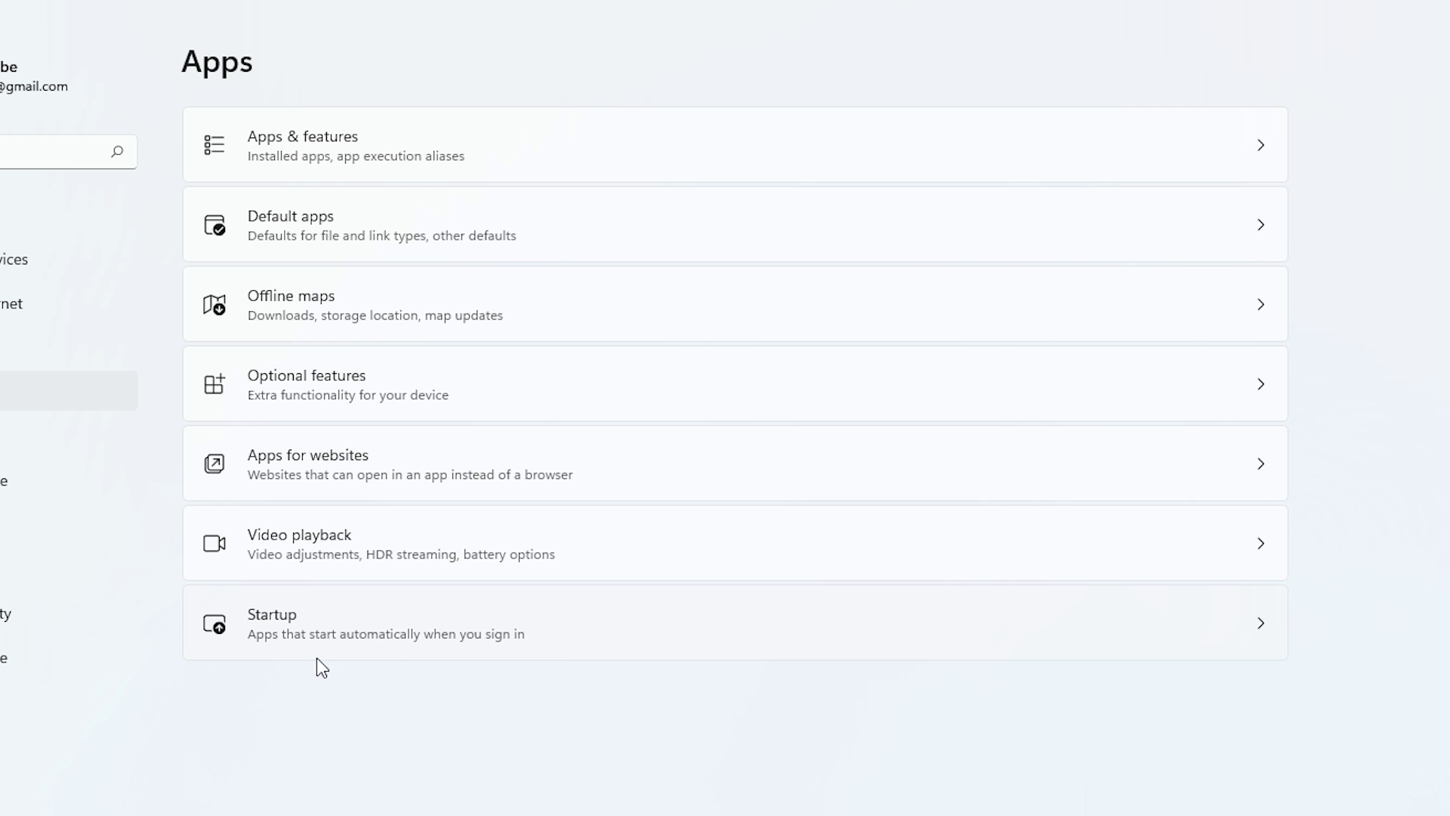
Disable OneDrive, EpicGamesLauncher, Spotify, Windows Terminal and UpdaterStartupUtility at startup, keeping Realtek HD Audio enabled
click(395, 646)
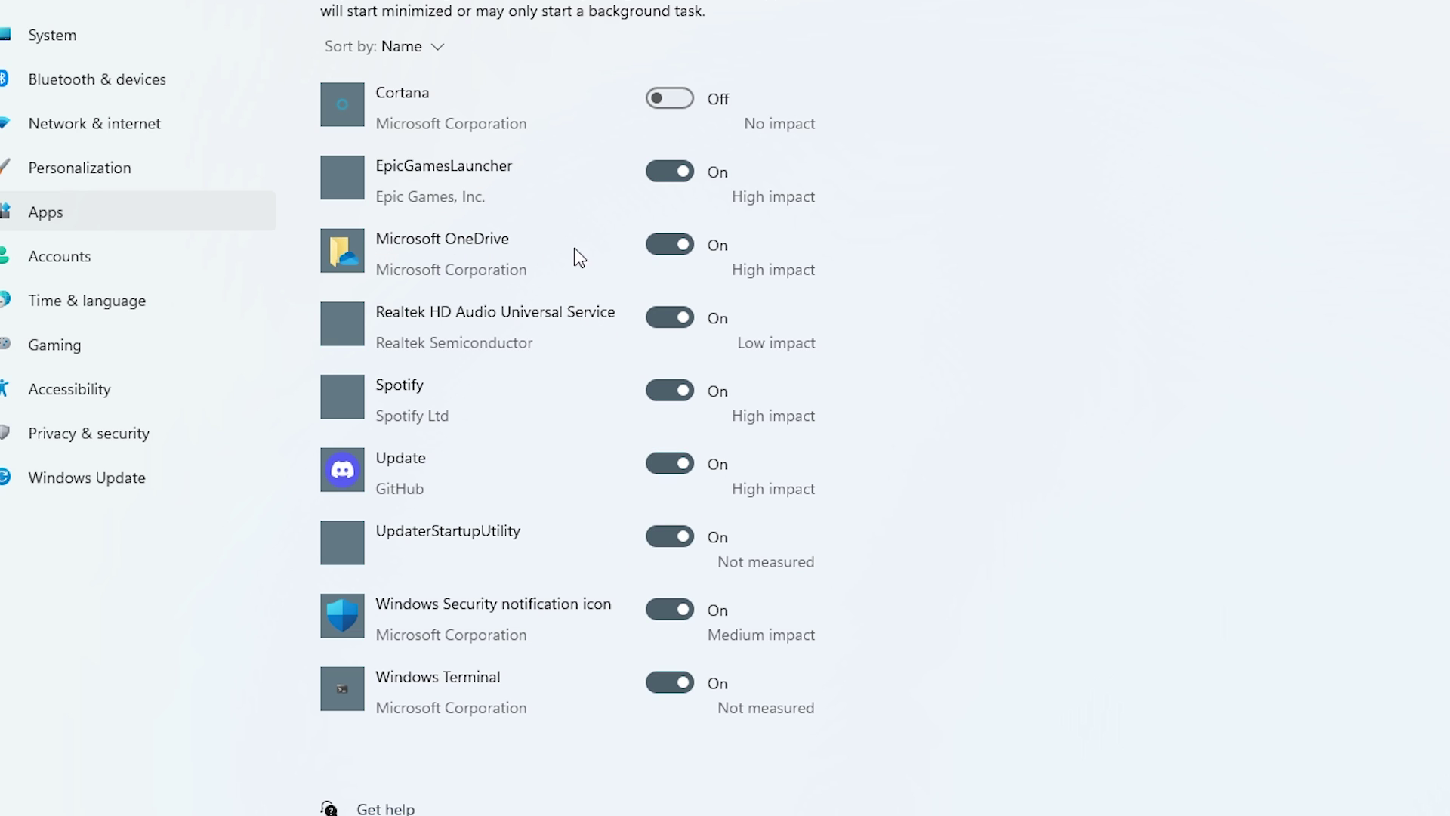
click(664, 244)
click(669, 171)
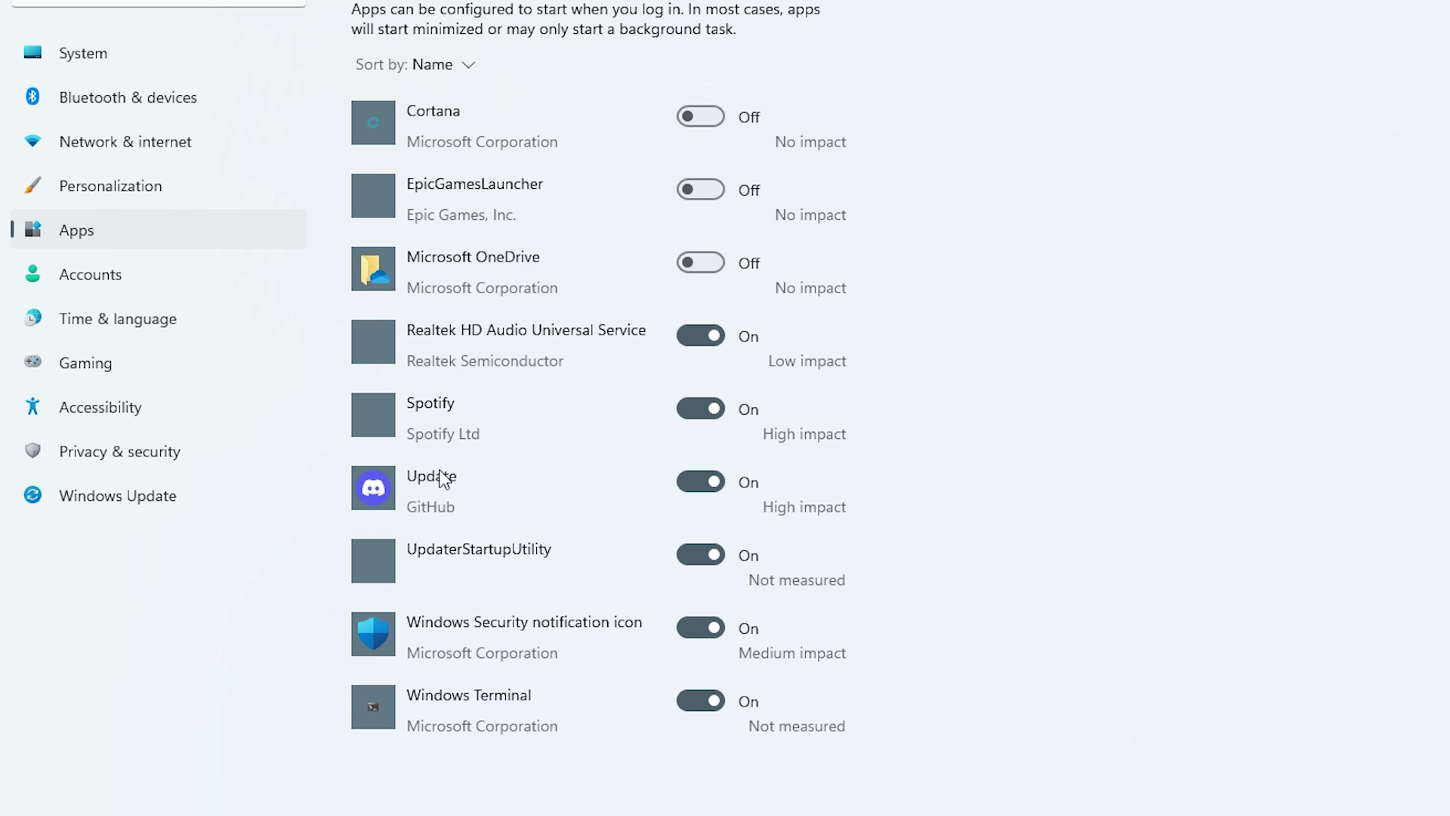
click(698, 409)
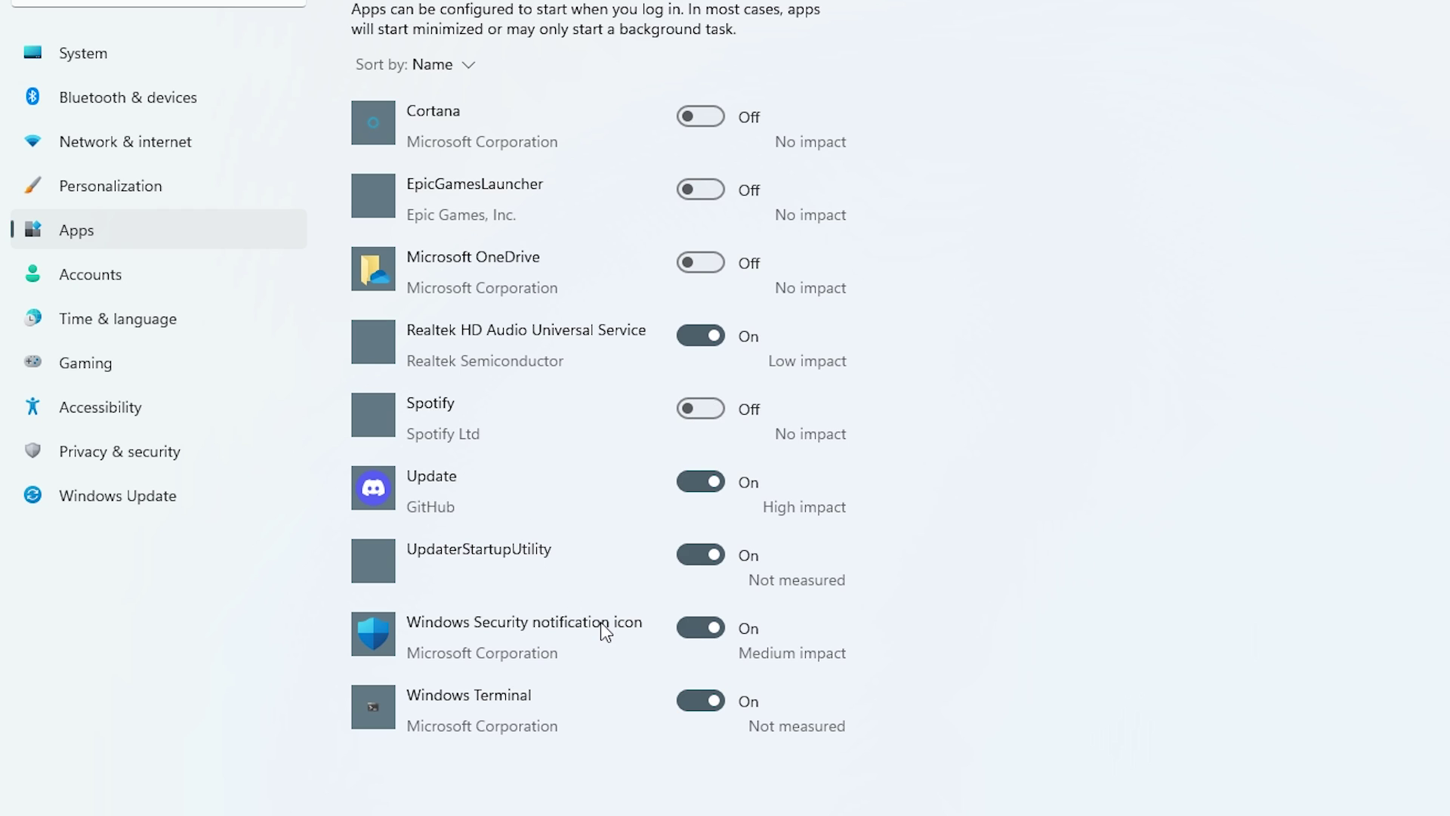
click(699, 701)
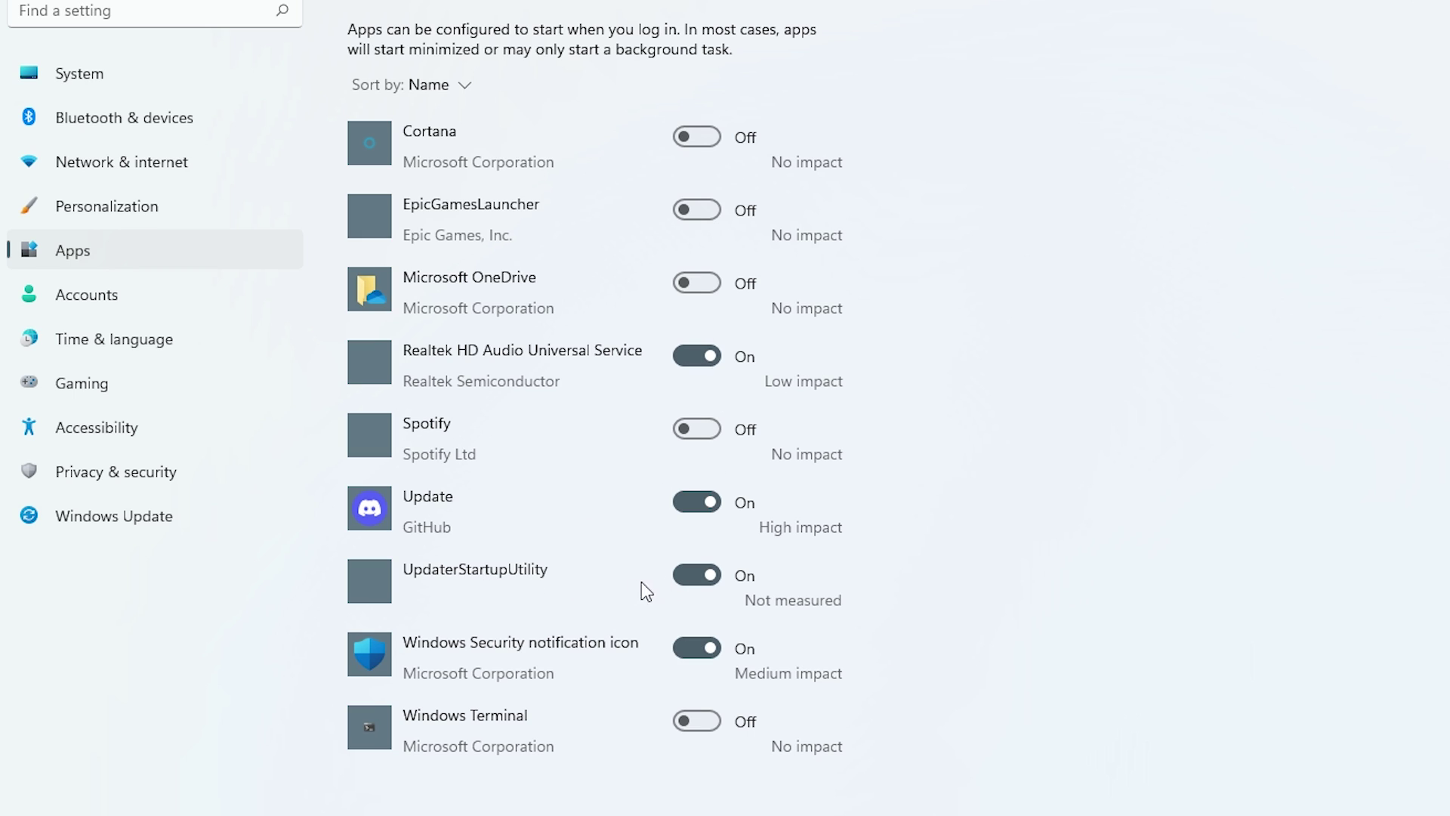
click(696, 577)
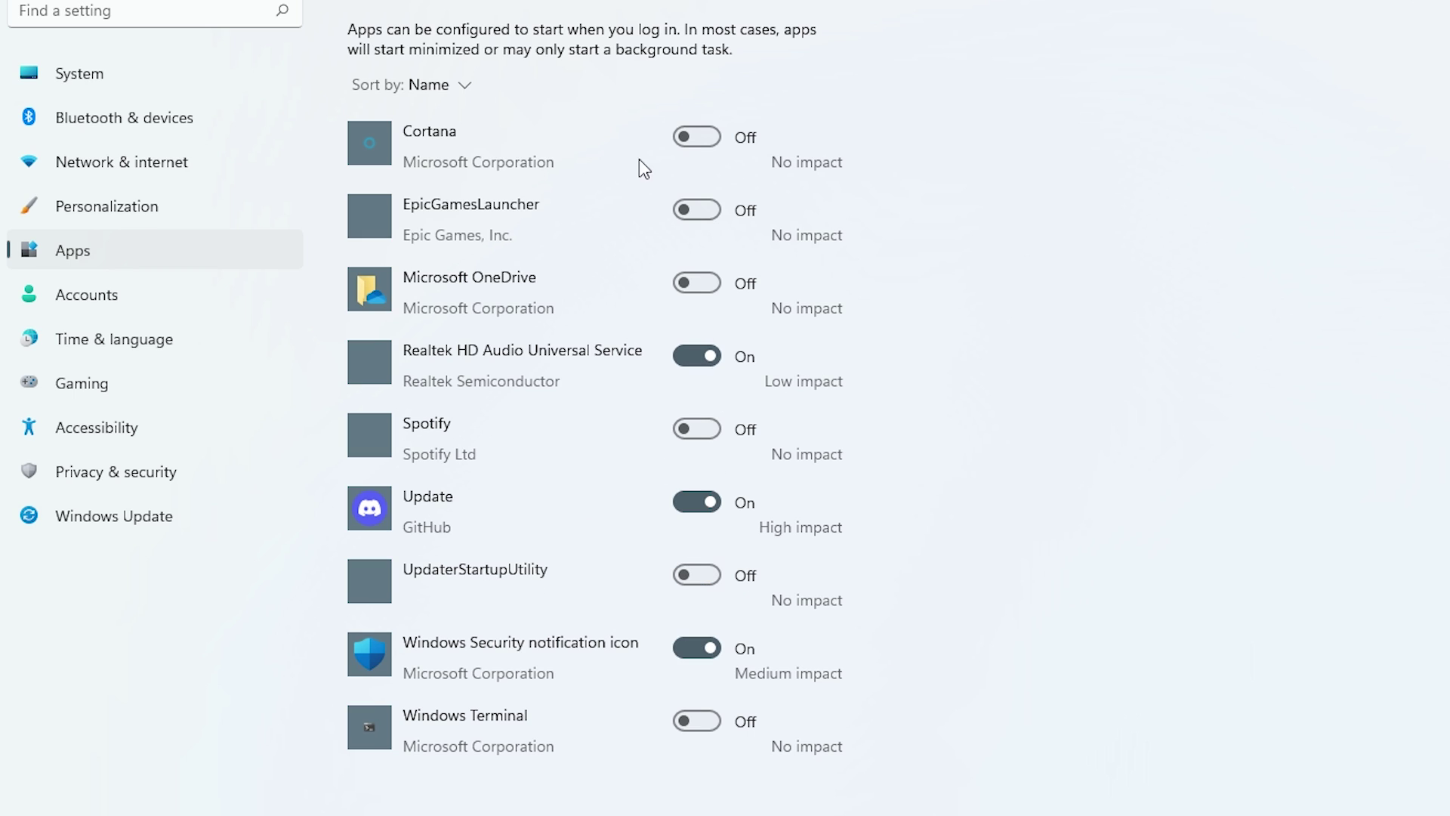
click(689, 358)
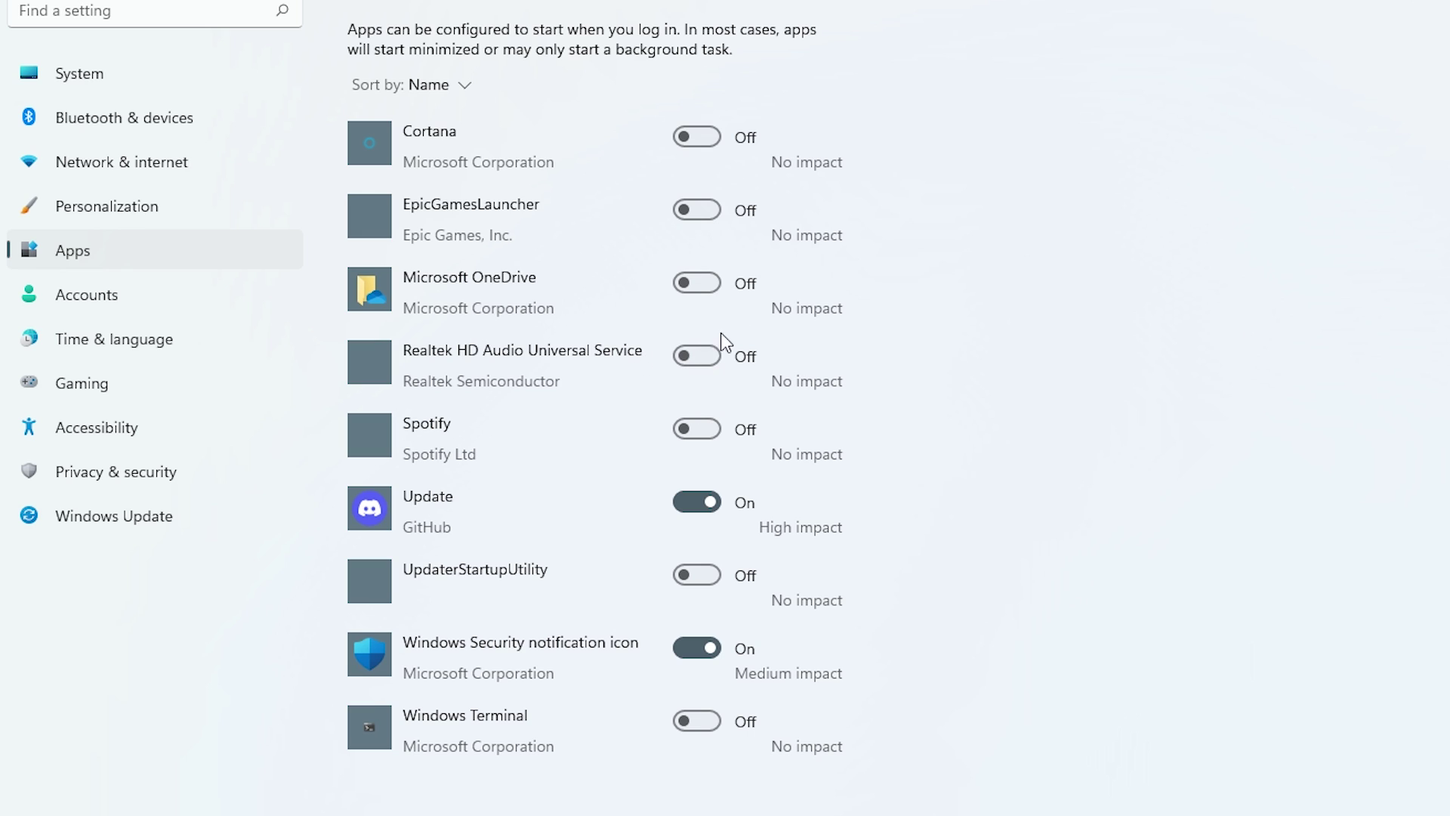
click(693, 358)
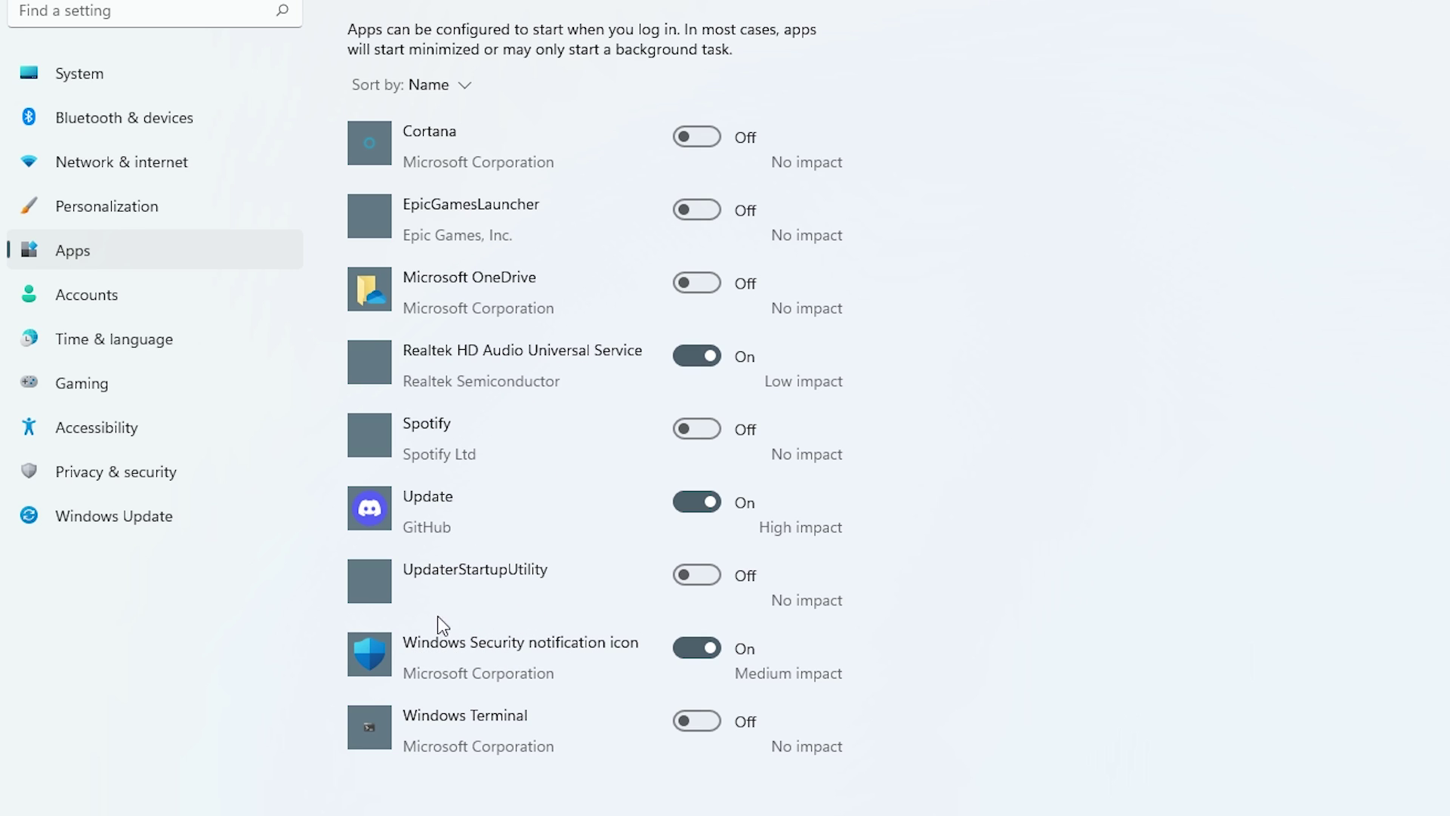
click(113, 471)
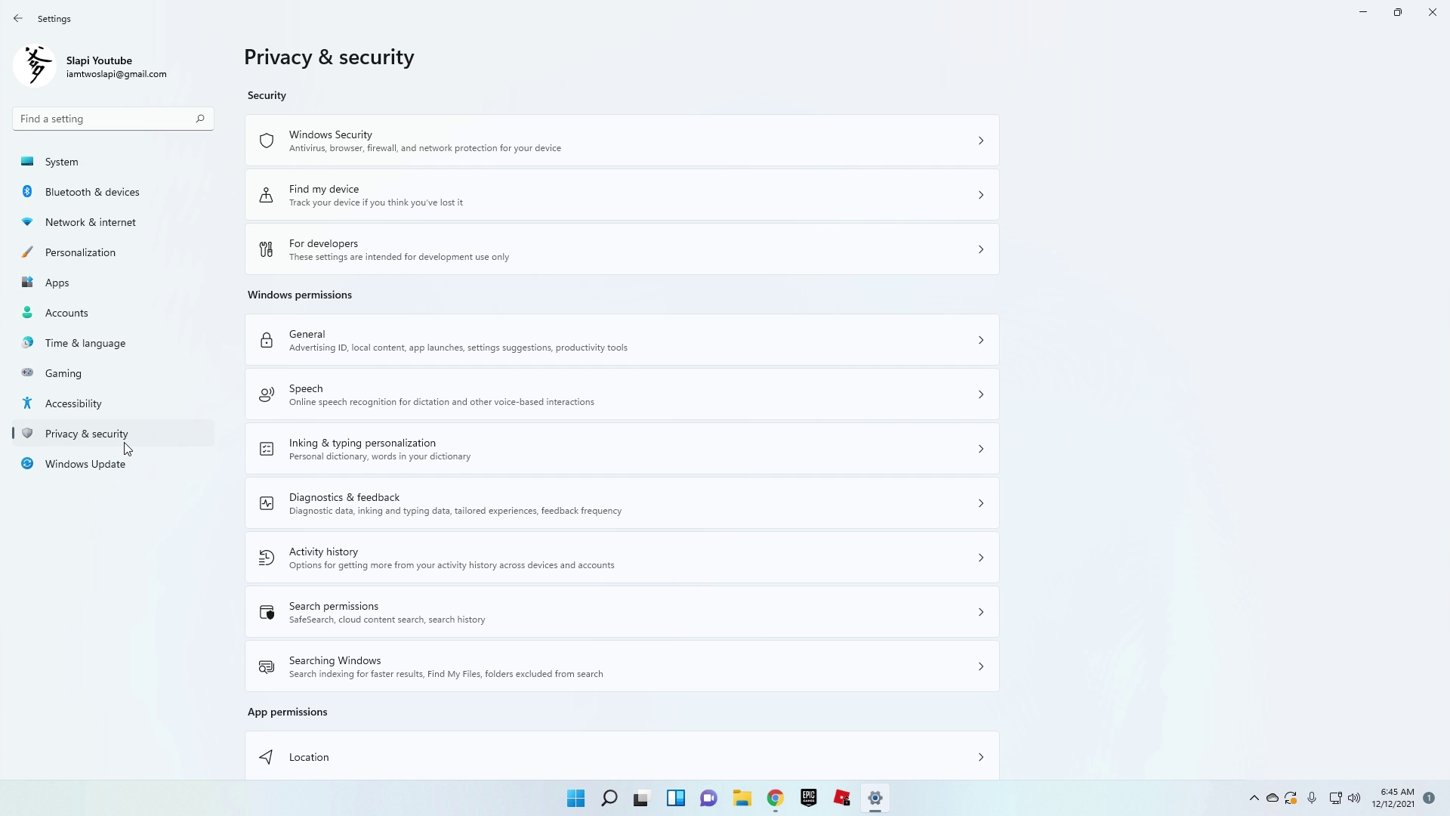
Switch the Find my device toggle Off in Privacy & security, then show Windows Update
click(404, 210)
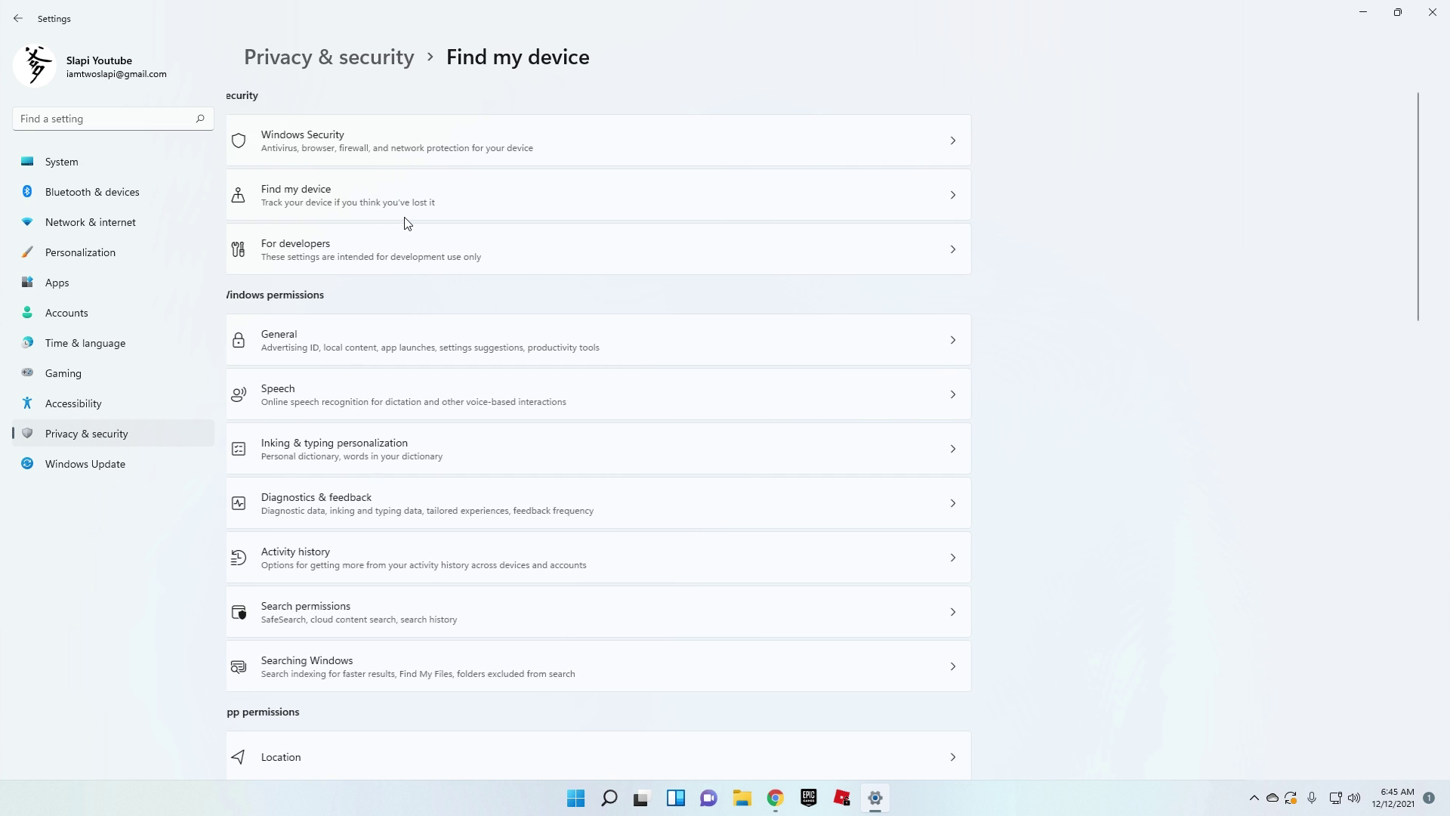
click(978, 153)
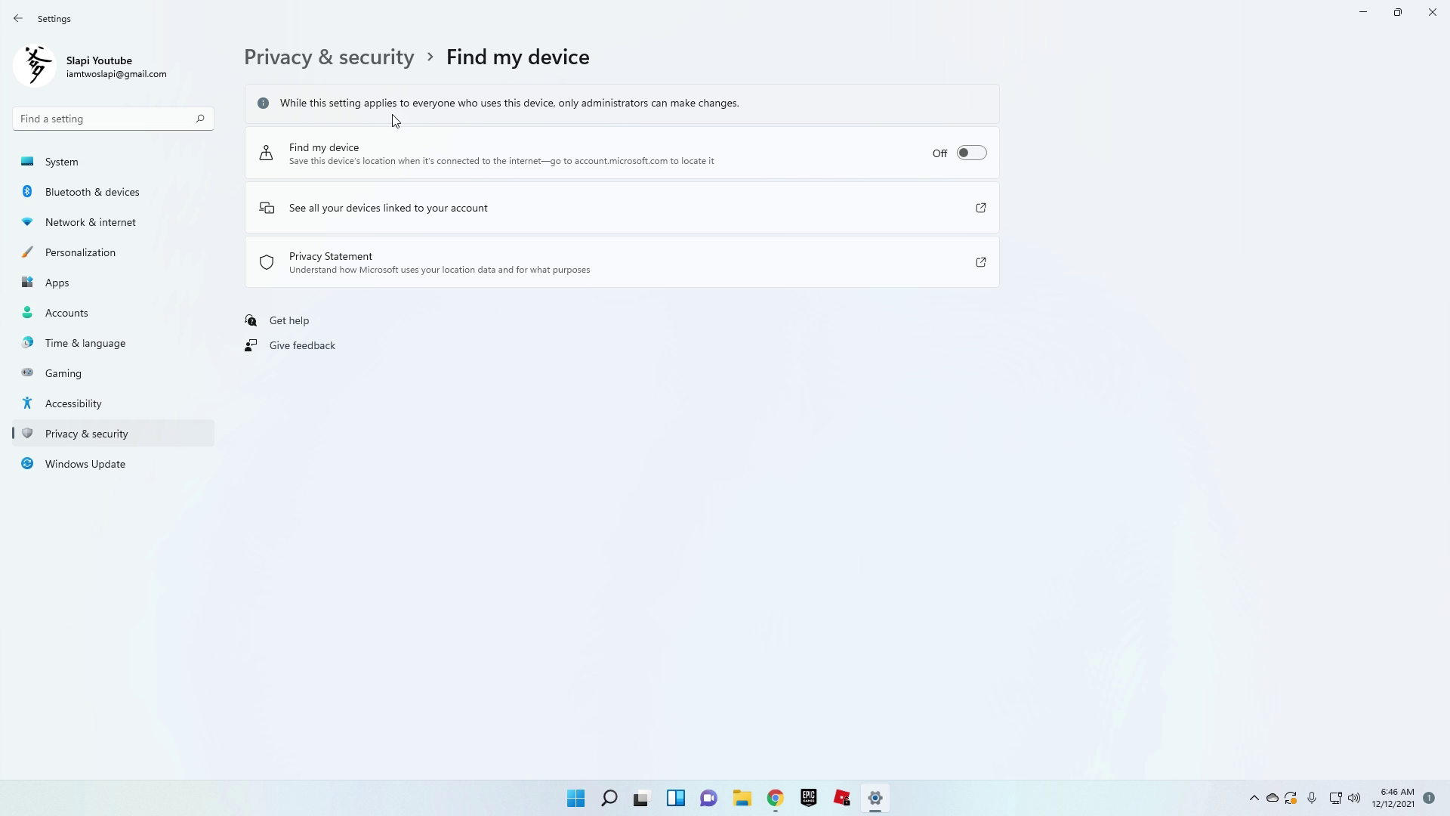
click(335, 54)
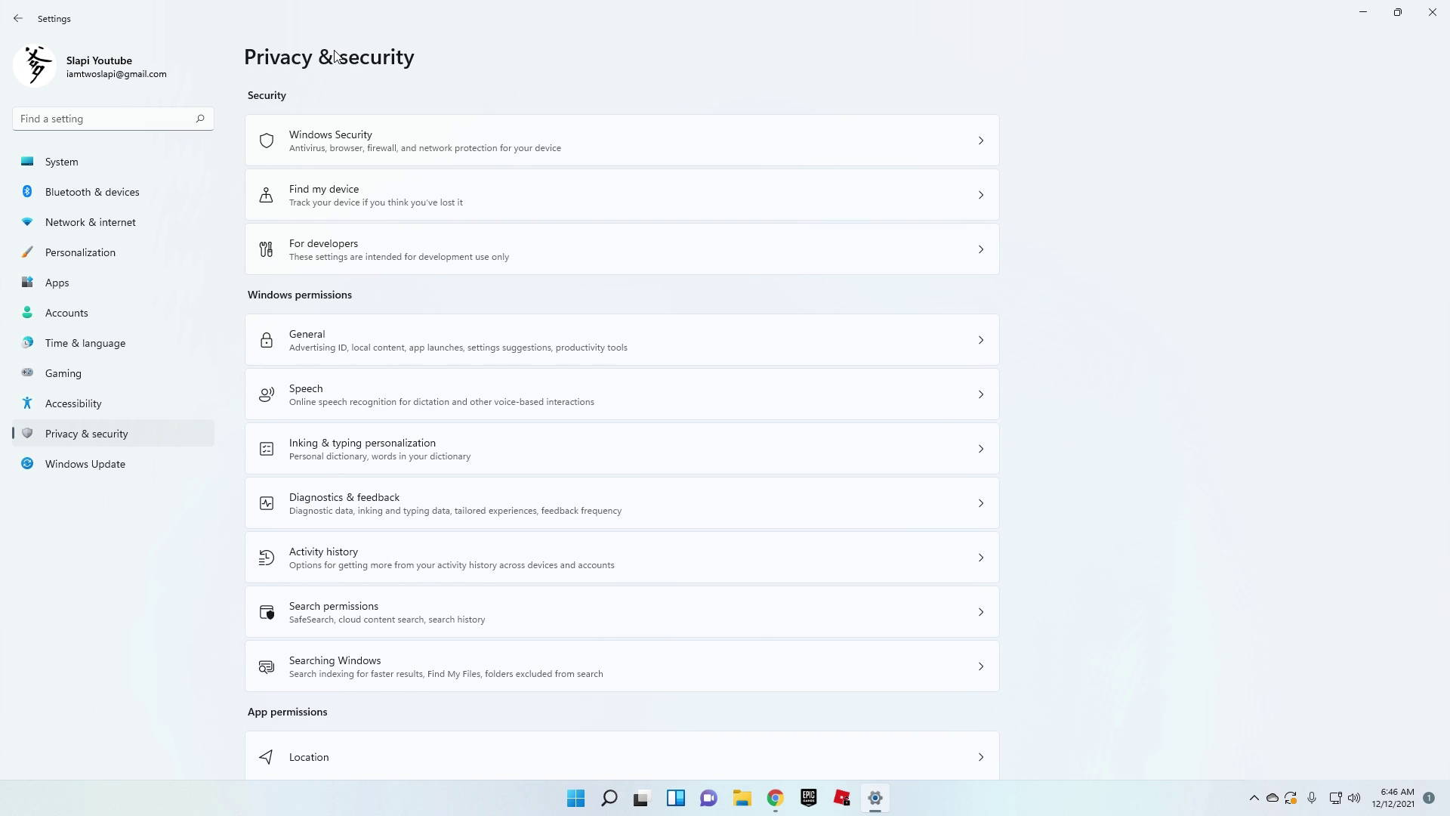
scroll(335, 302, down, 5)
click(76, 467)
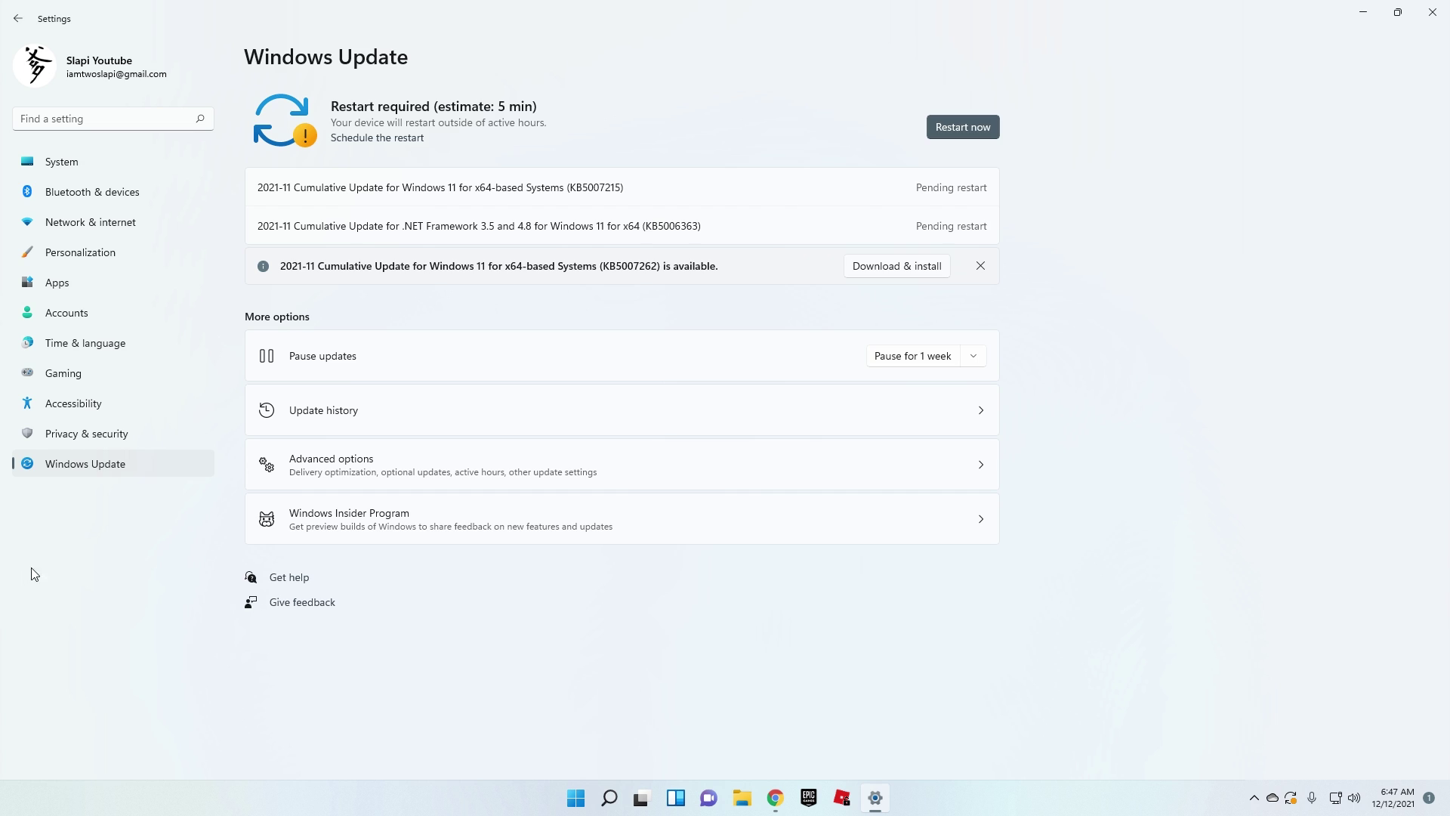
Stop the controller button from opening Xbox Game Bar
click(64, 373)
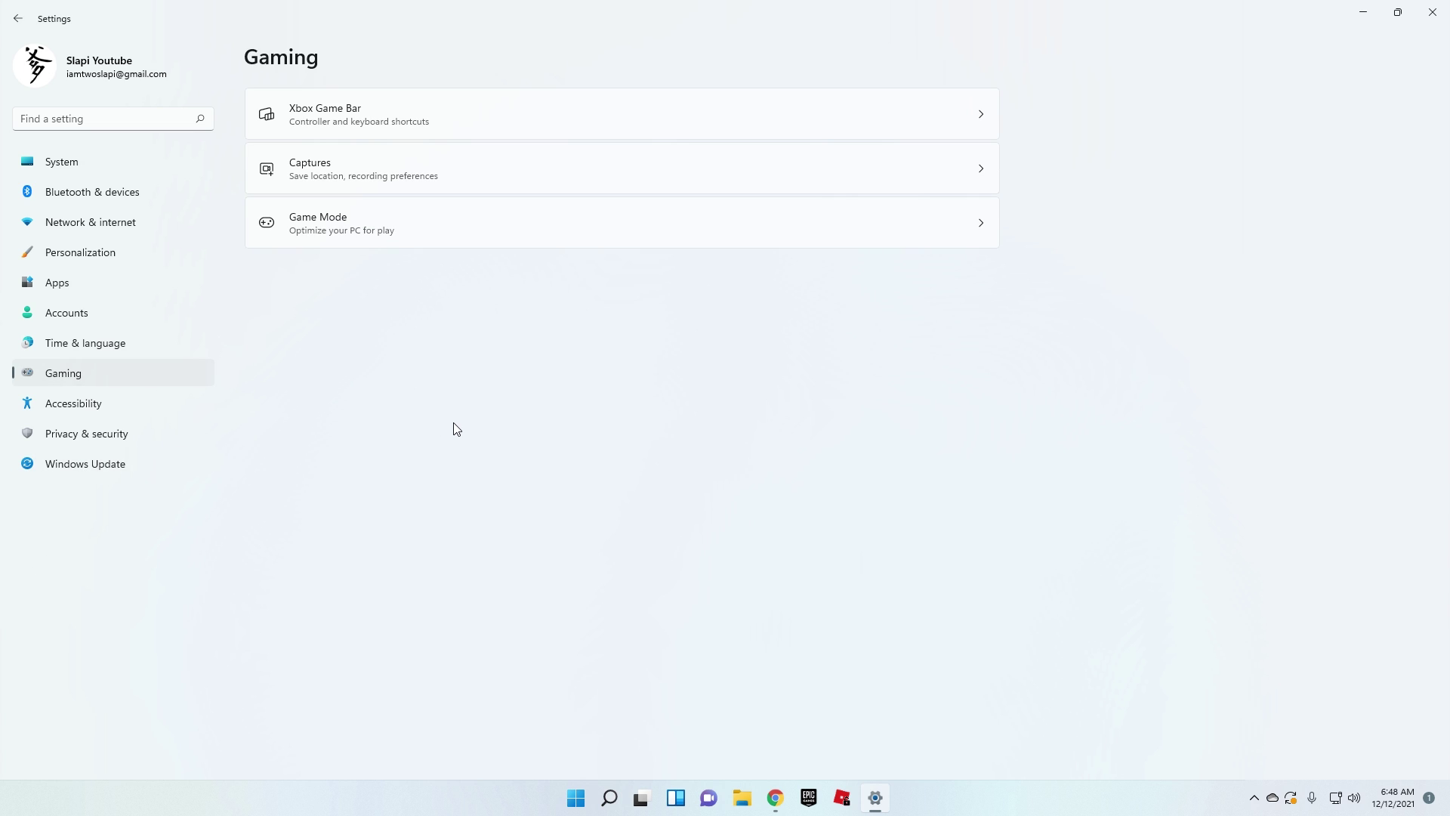
click(407, 124)
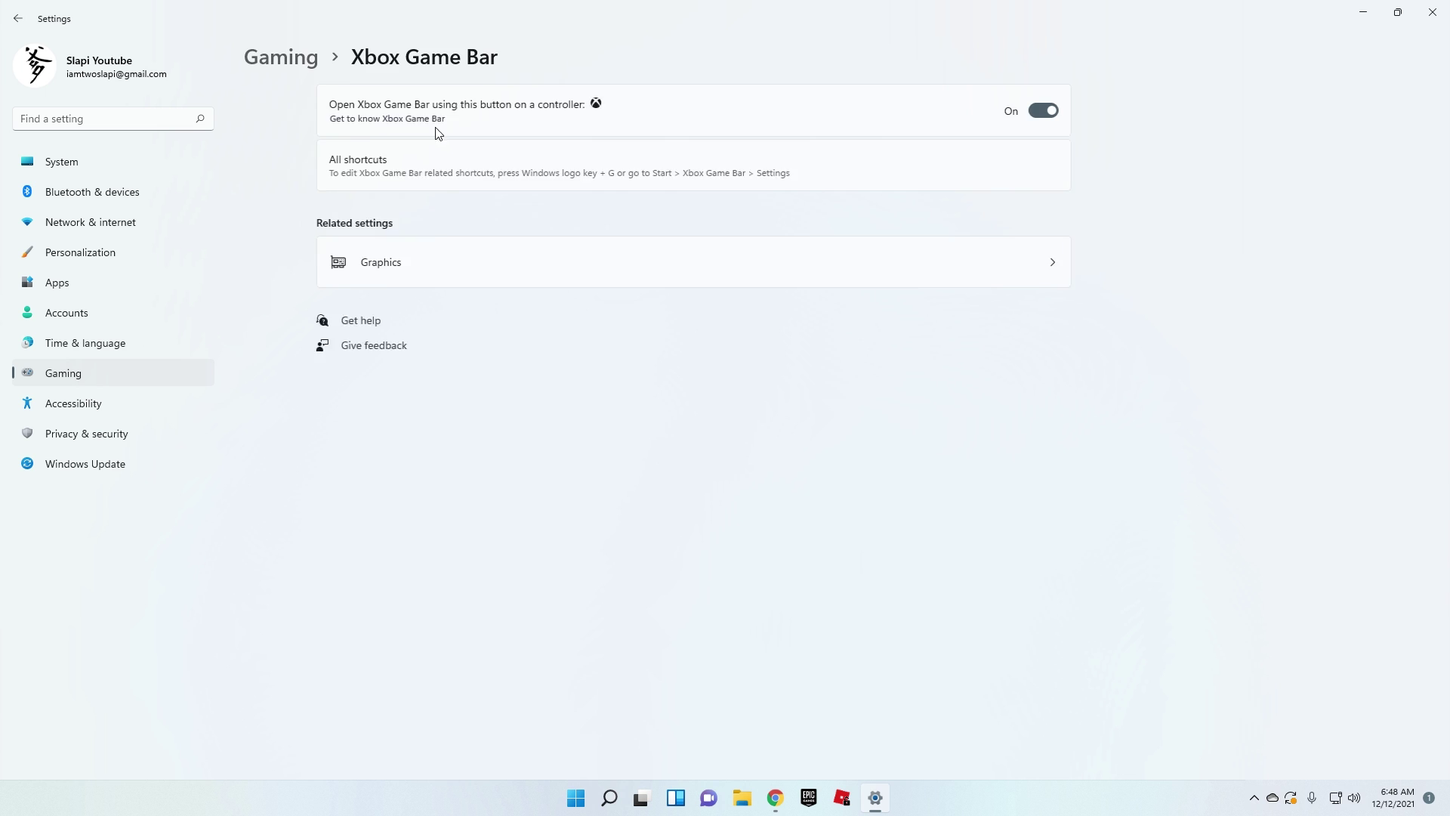
click(968, 111)
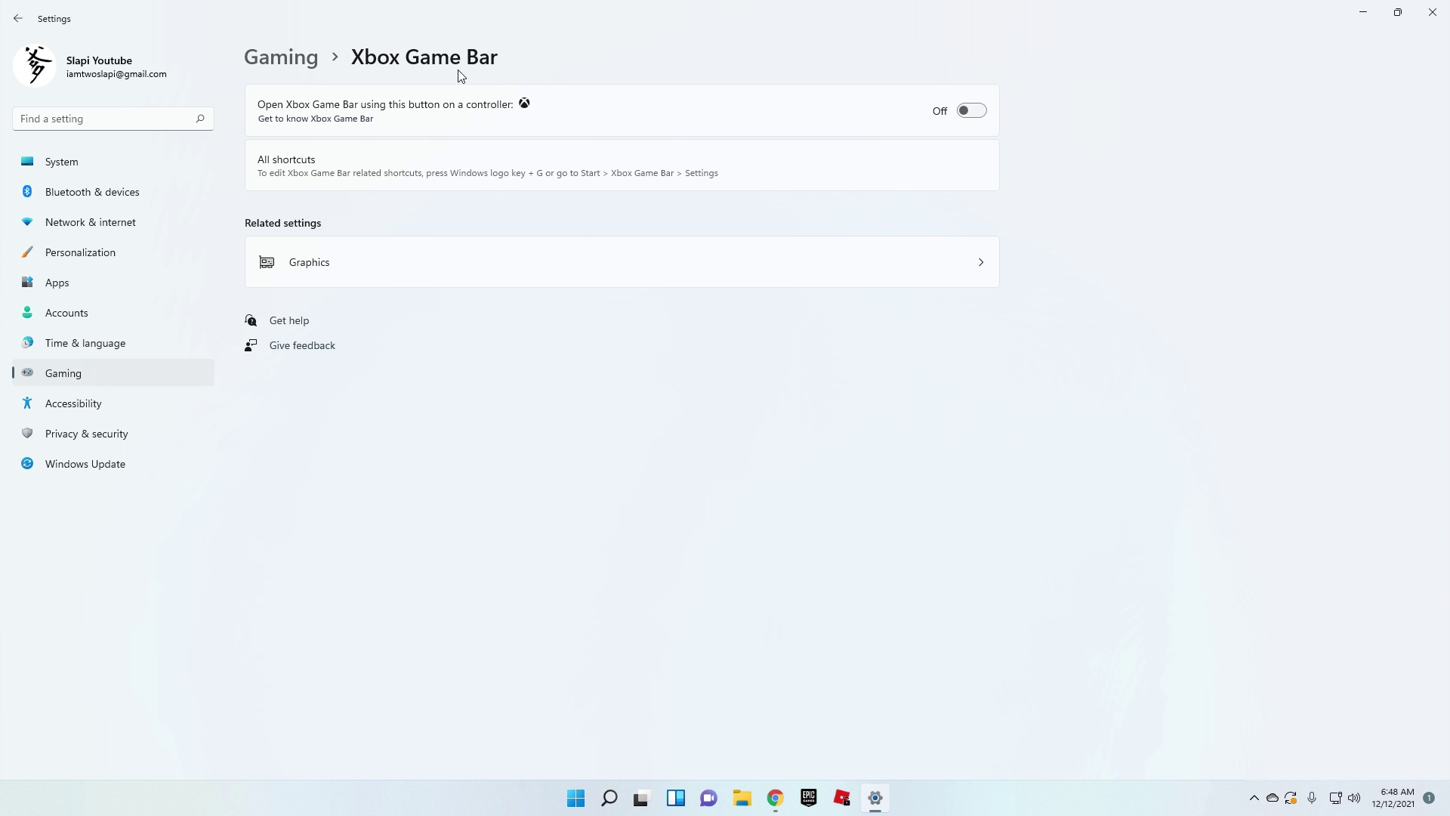
click(302, 60)
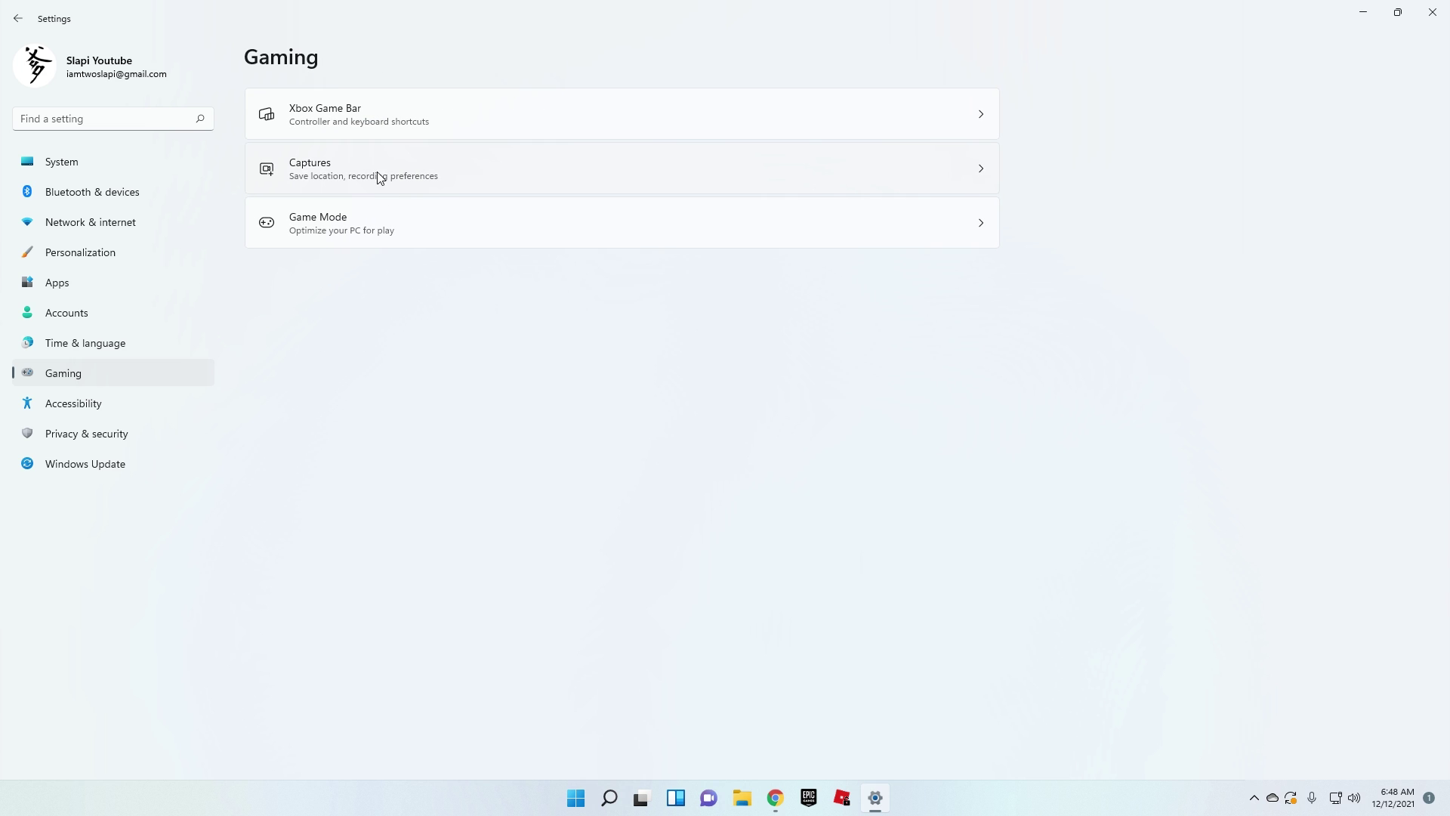
Turn off Record what happened, Capture audio and Capture mouse cursor in Captures
click(619, 172)
click(970, 238)
click(946, 347)
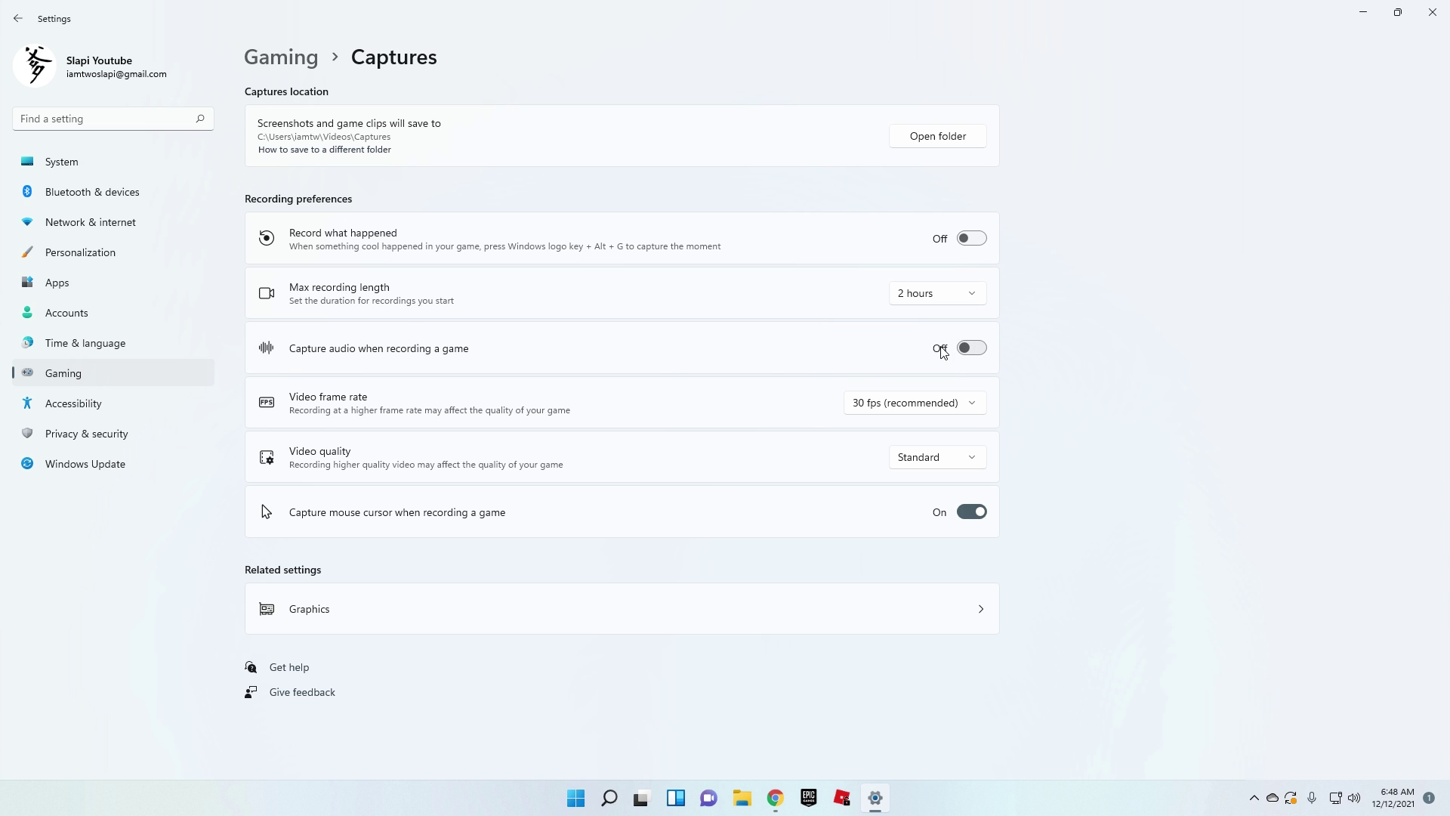
click(972, 511)
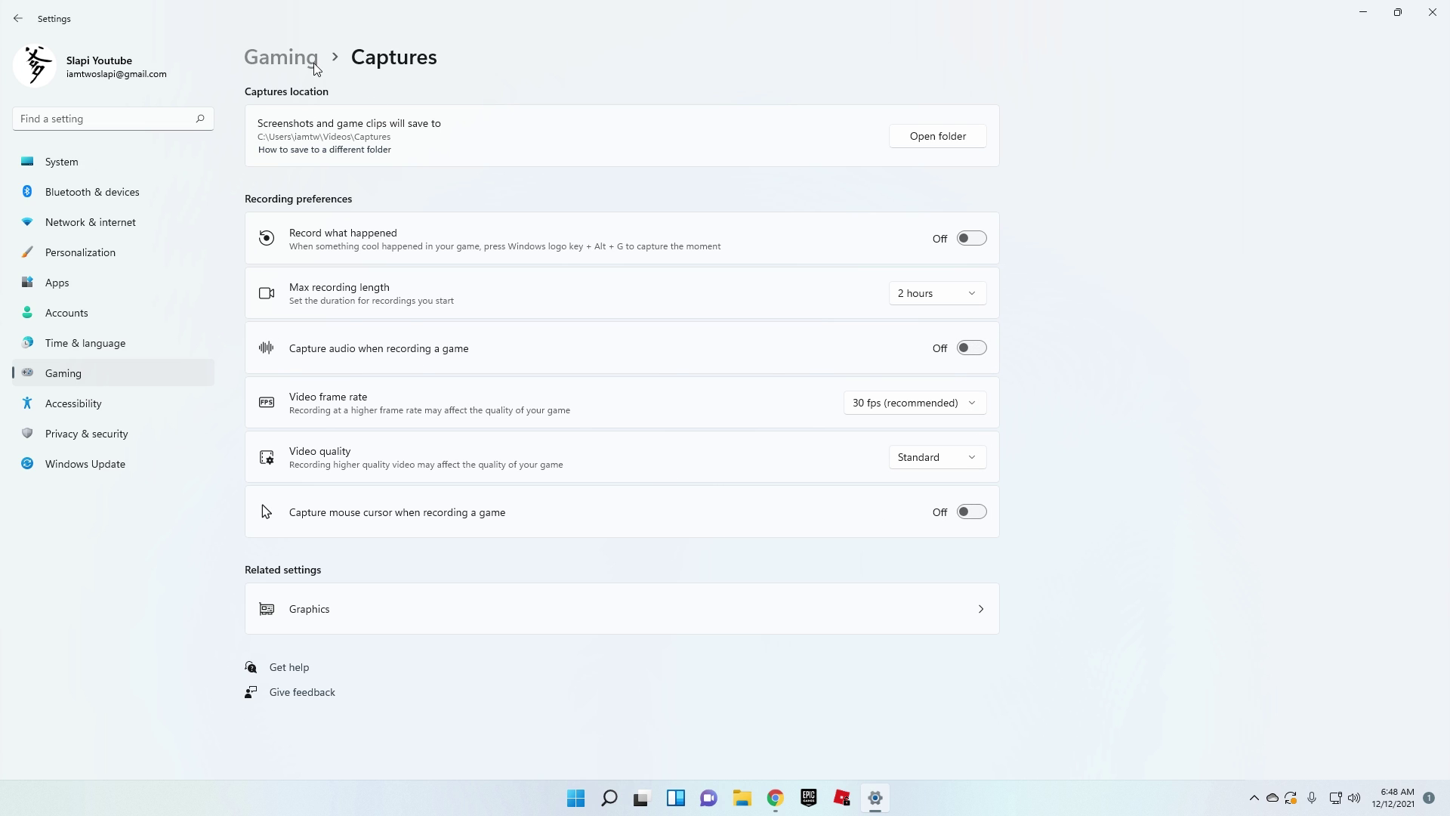
click(281, 57)
click(374, 231)
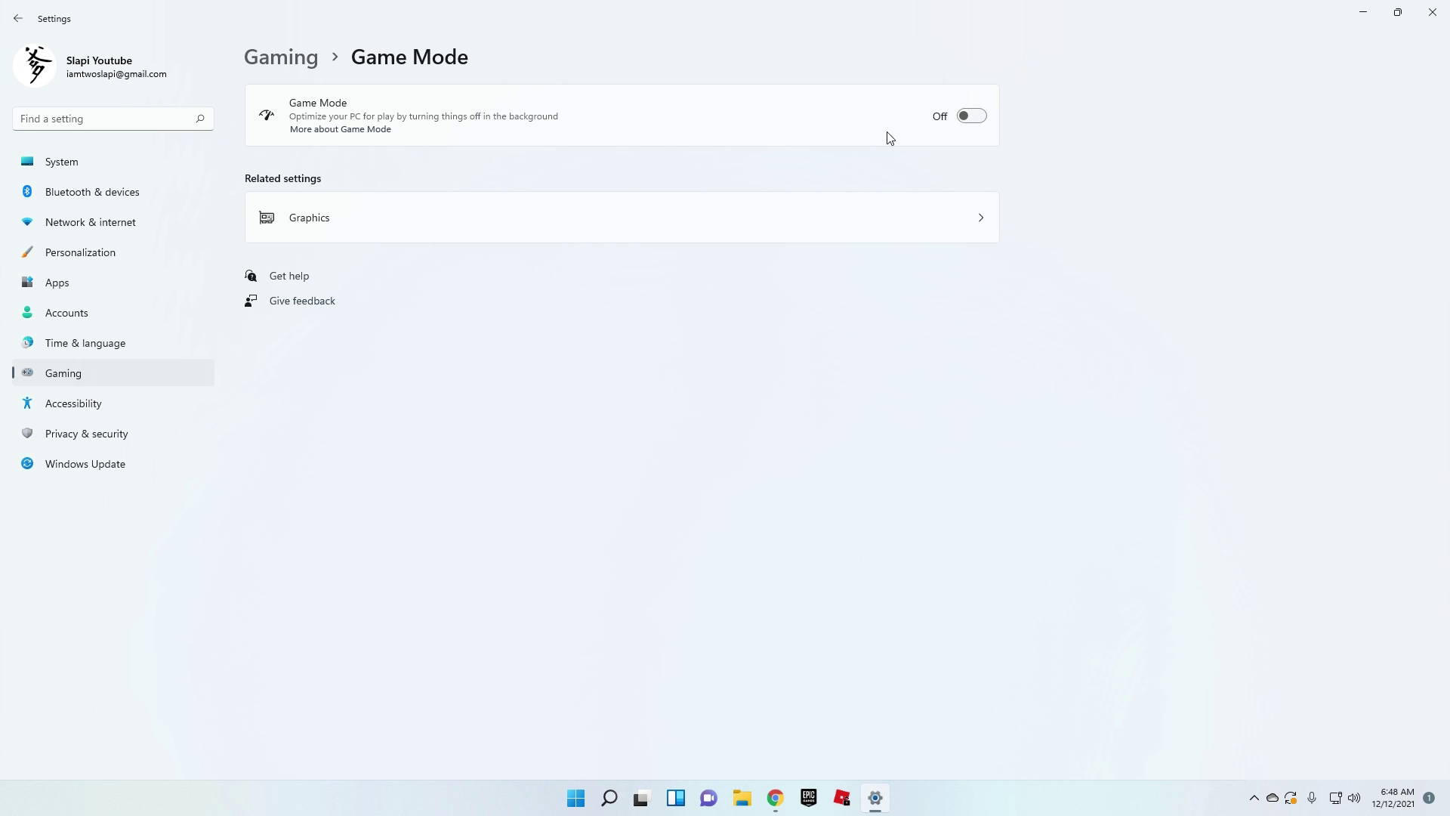
Switch Game Mode On and go to the Graphics settings page
click(972, 116)
click(785, 219)
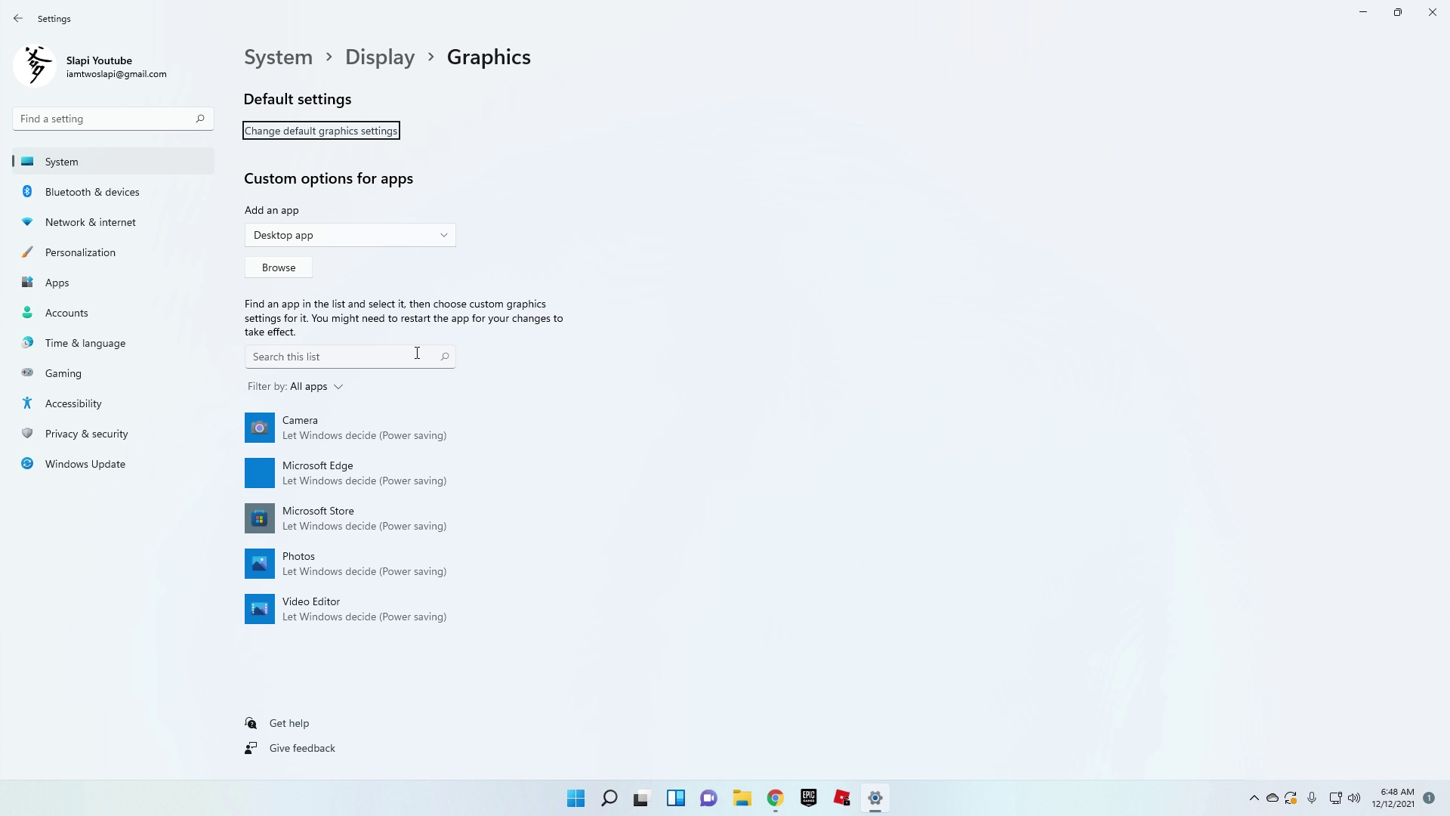
Browse to Fortnite\FortniteGame\Binaries\Win64 and select FortniteClient-Win64-Shipping
click(286, 269)
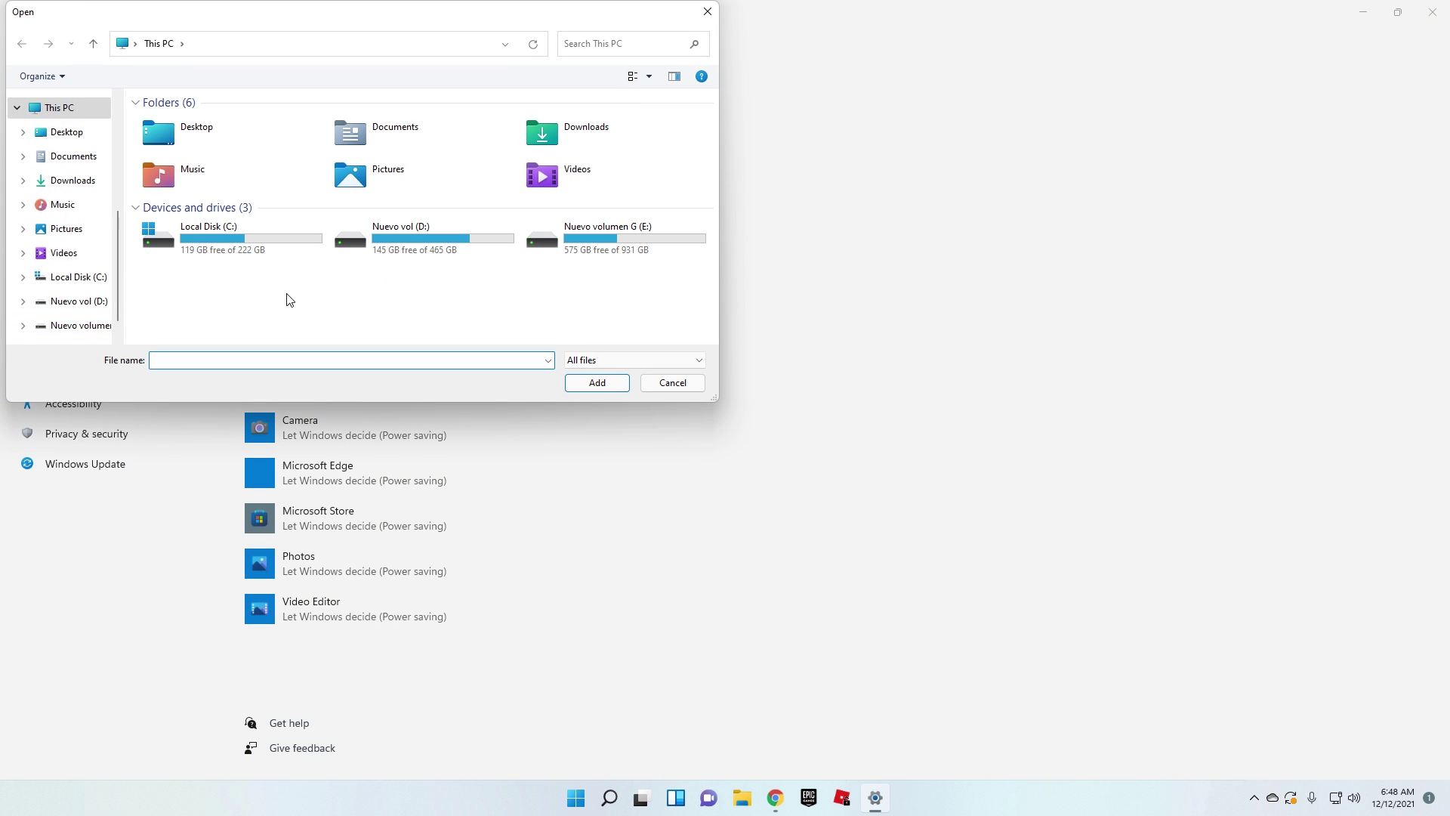
click(218, 241)
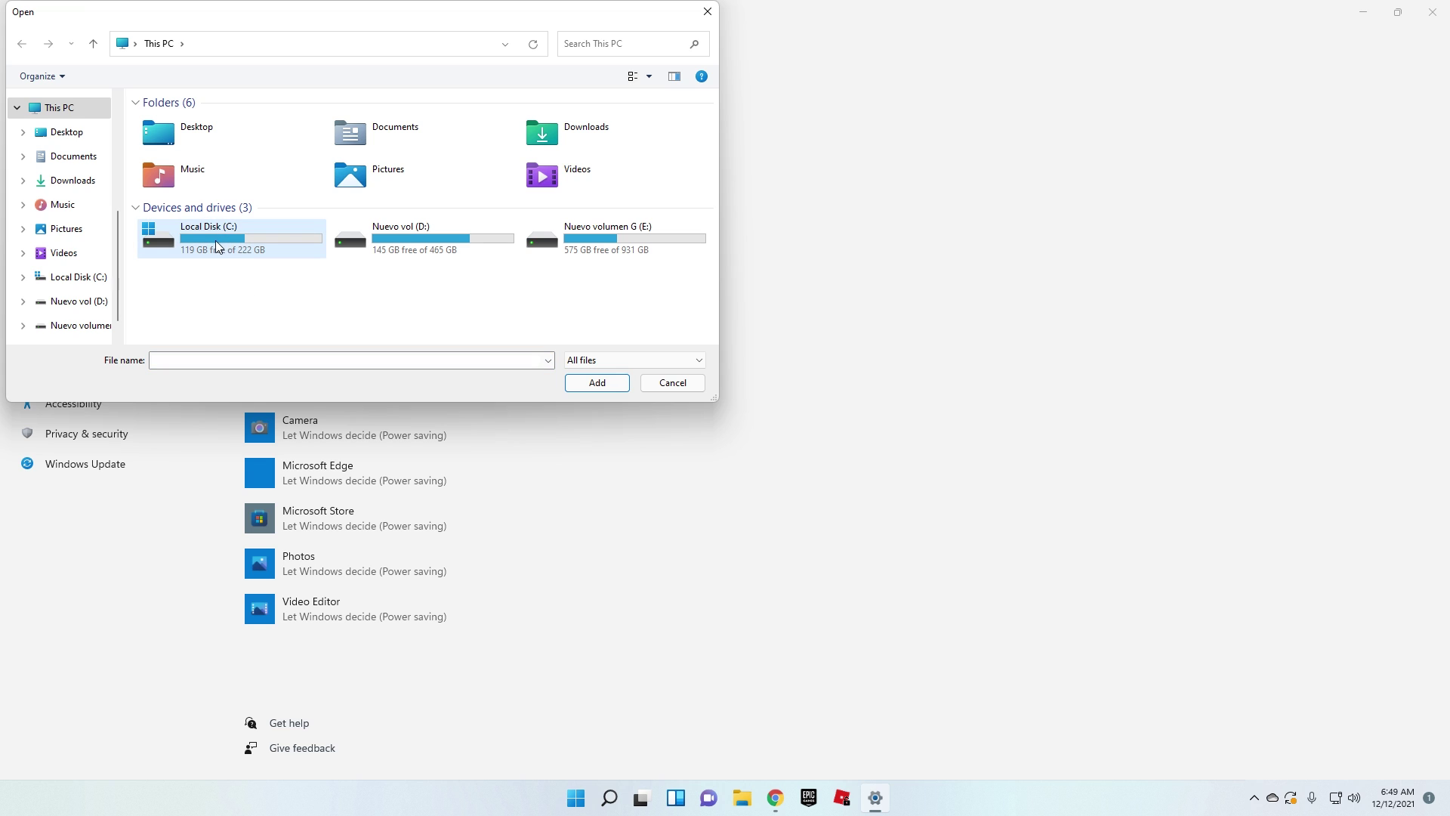
click(224, 286)
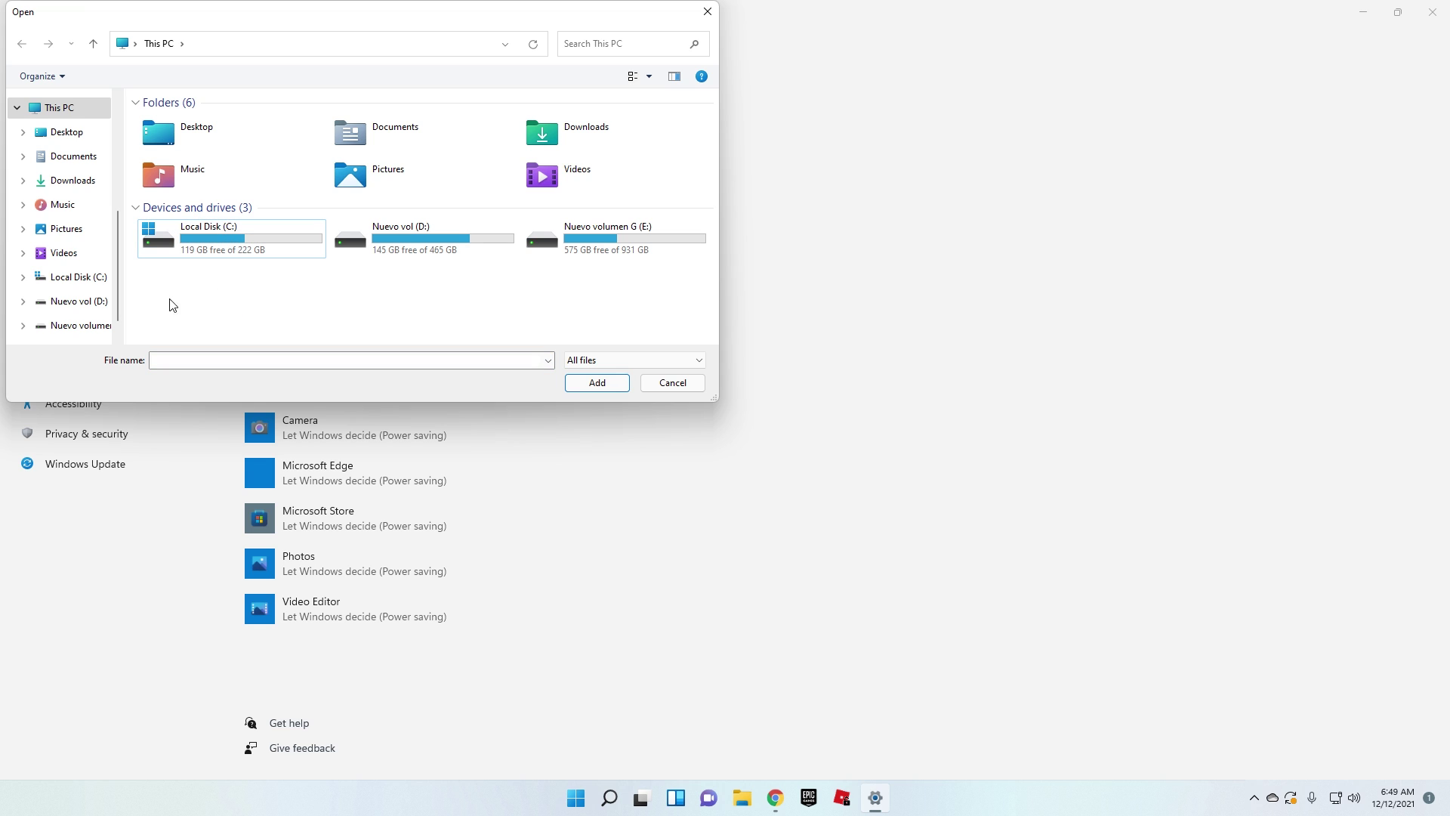
scroll(46, 300, down, 1)
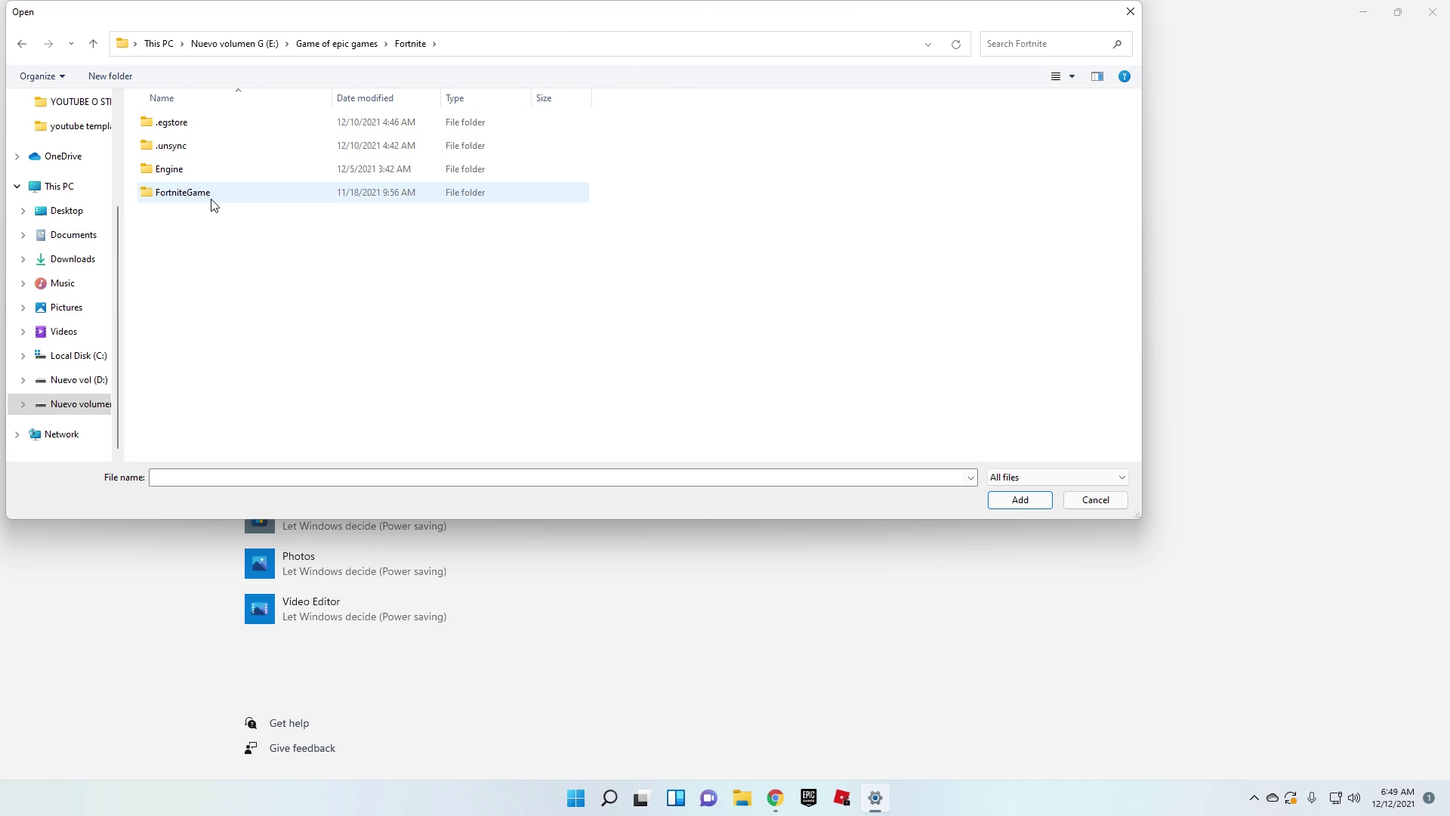
double_click(213, 202)
double_click(201, 130)
double_click(191, 148)
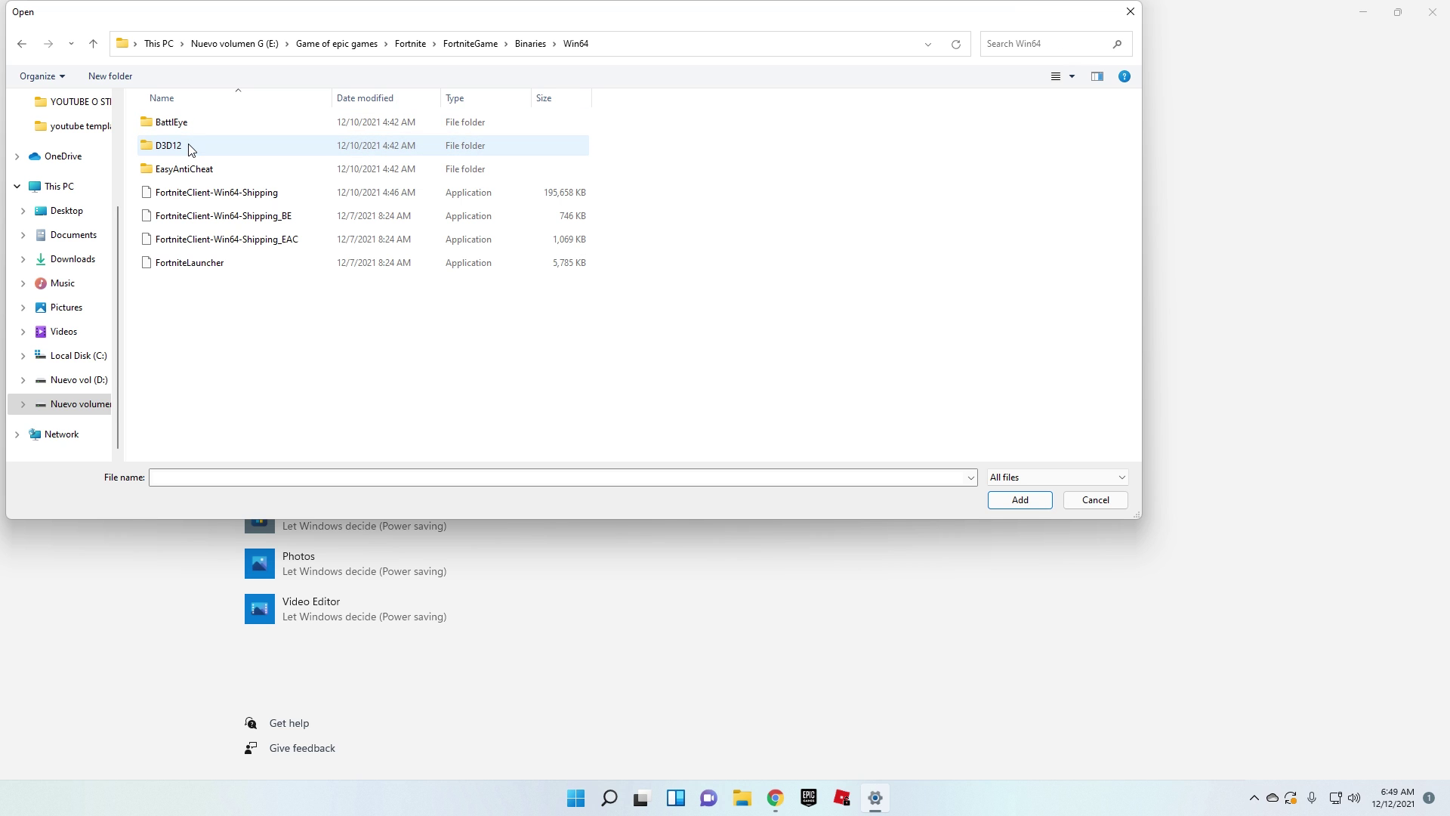
click(222, 194)
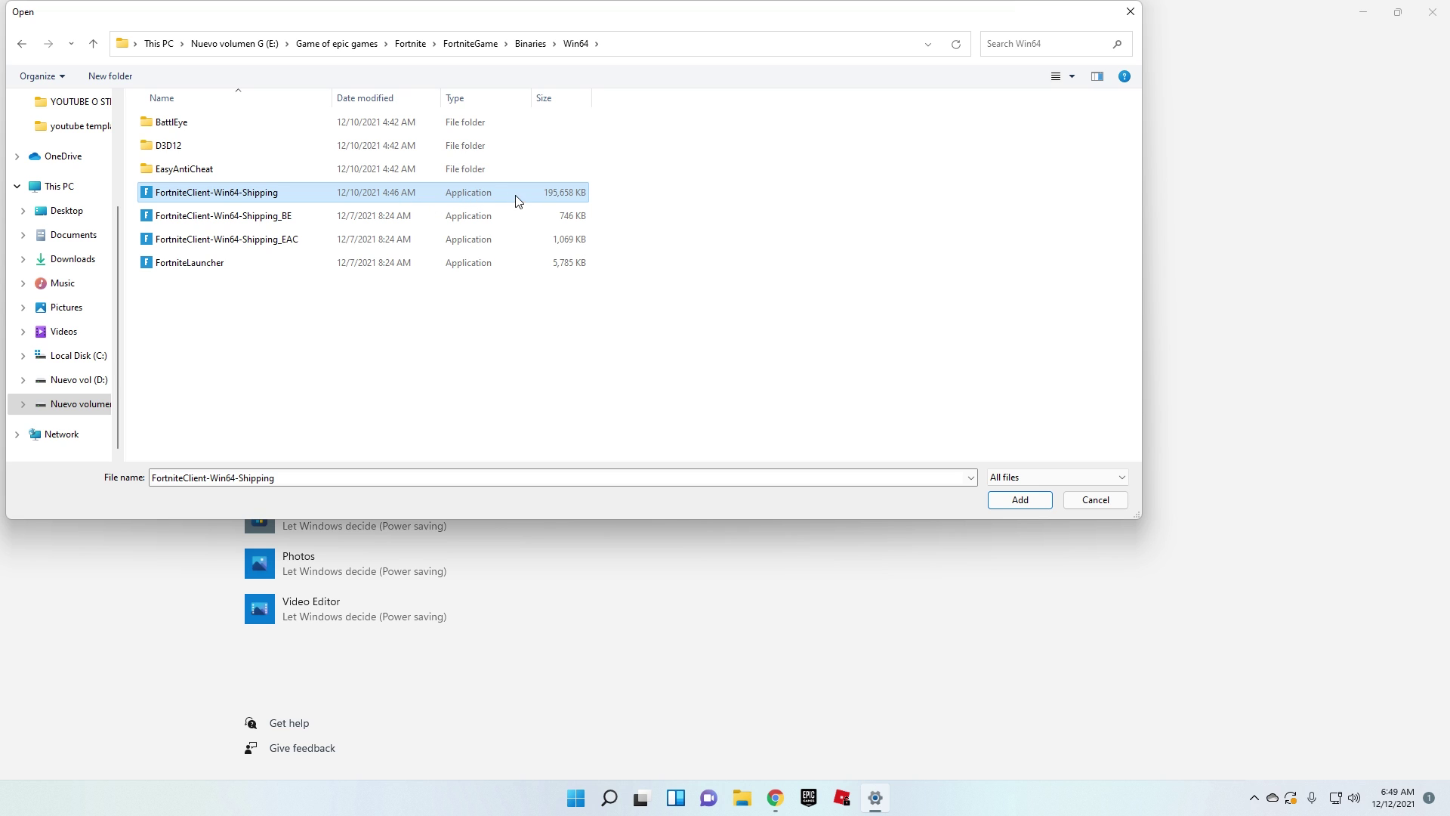
Add Fortnite and save its graphics preference as High performance
click(1020, 500)
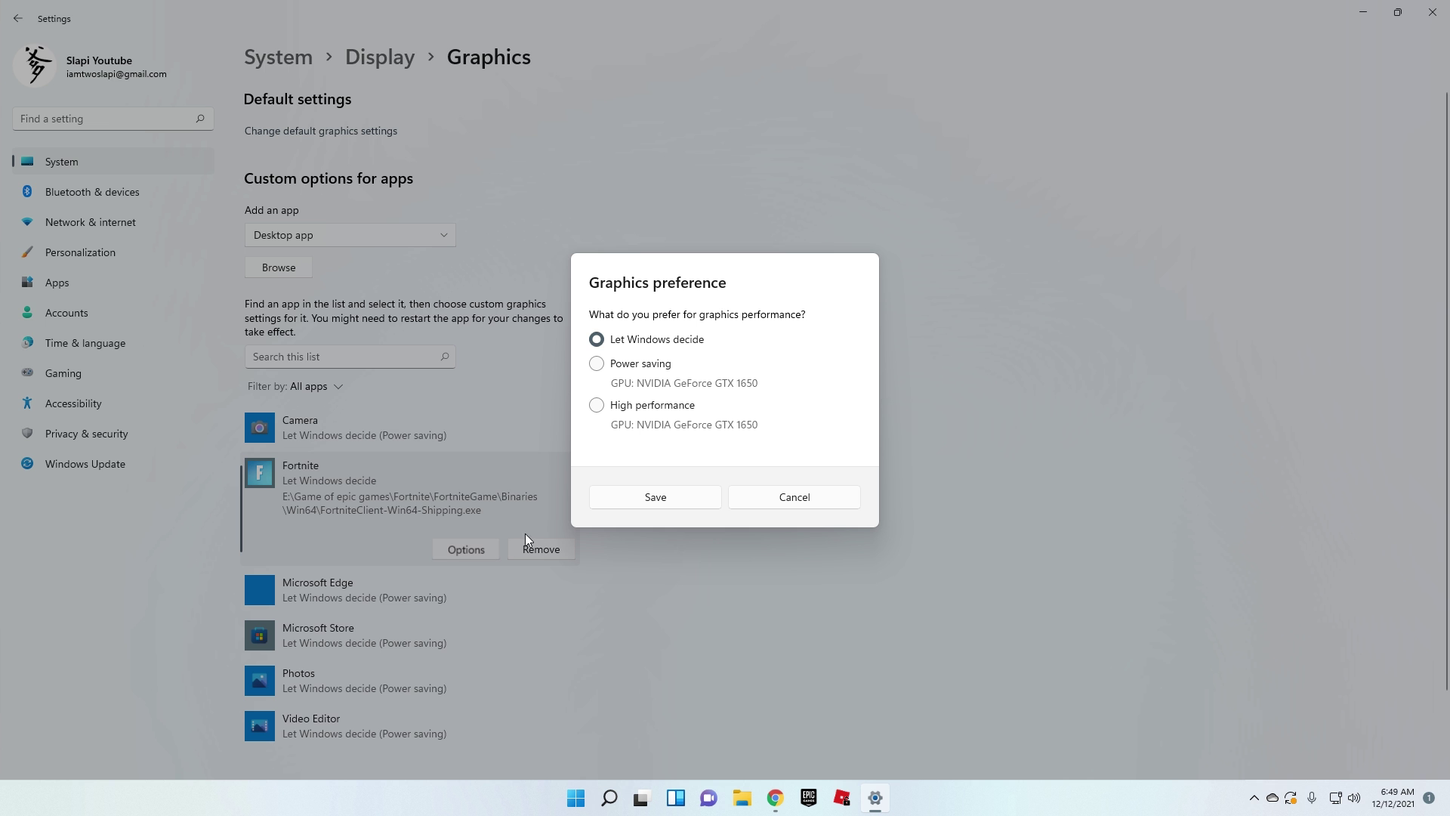
click(627, 411)
click(653, 491)
scroll(369, 546, down, 2)
click(373, 491)
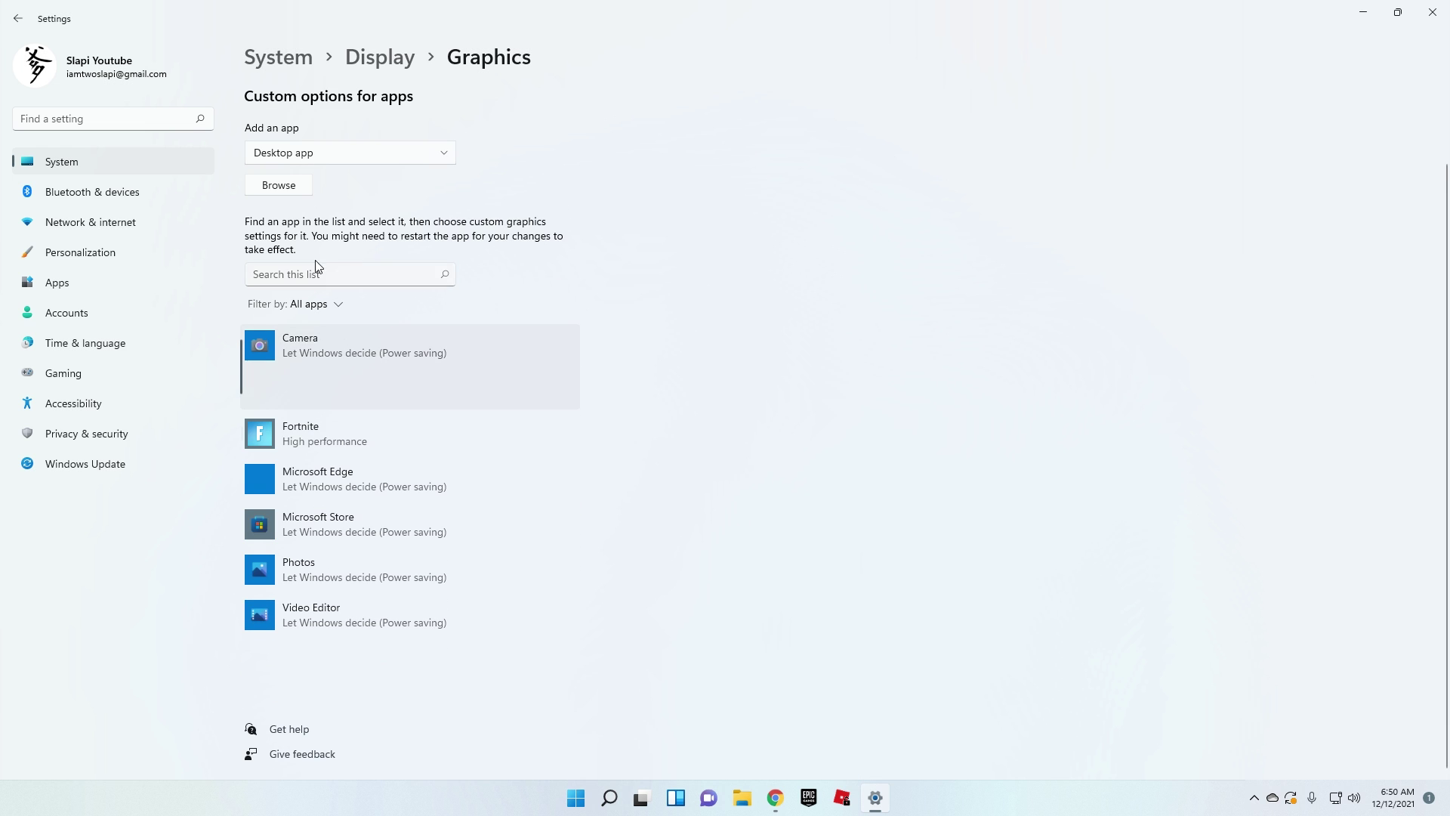
Add GTA5.exe from the GTAV folder and save it as High performance
click(302, 187)
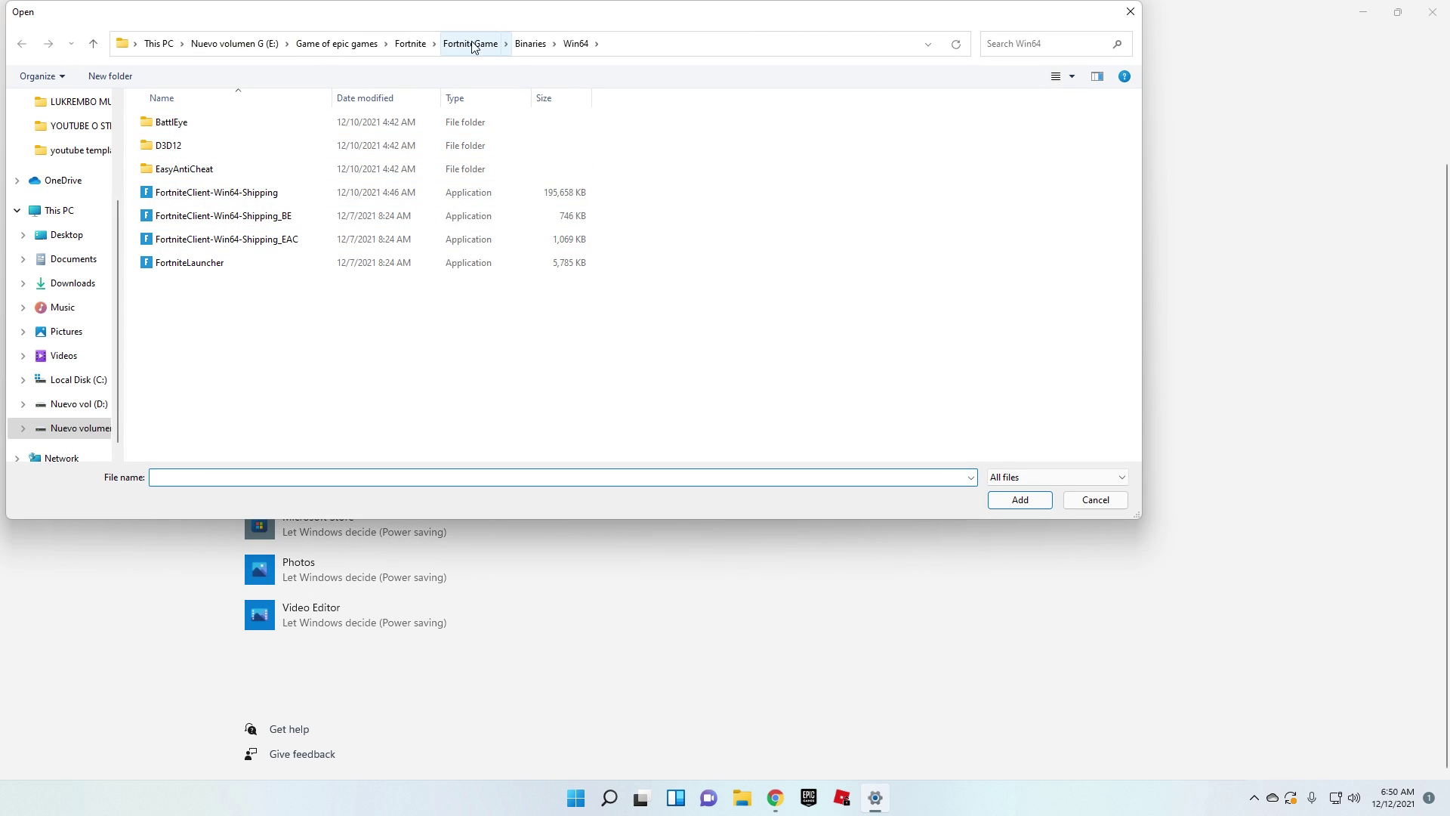
click(530, 43)
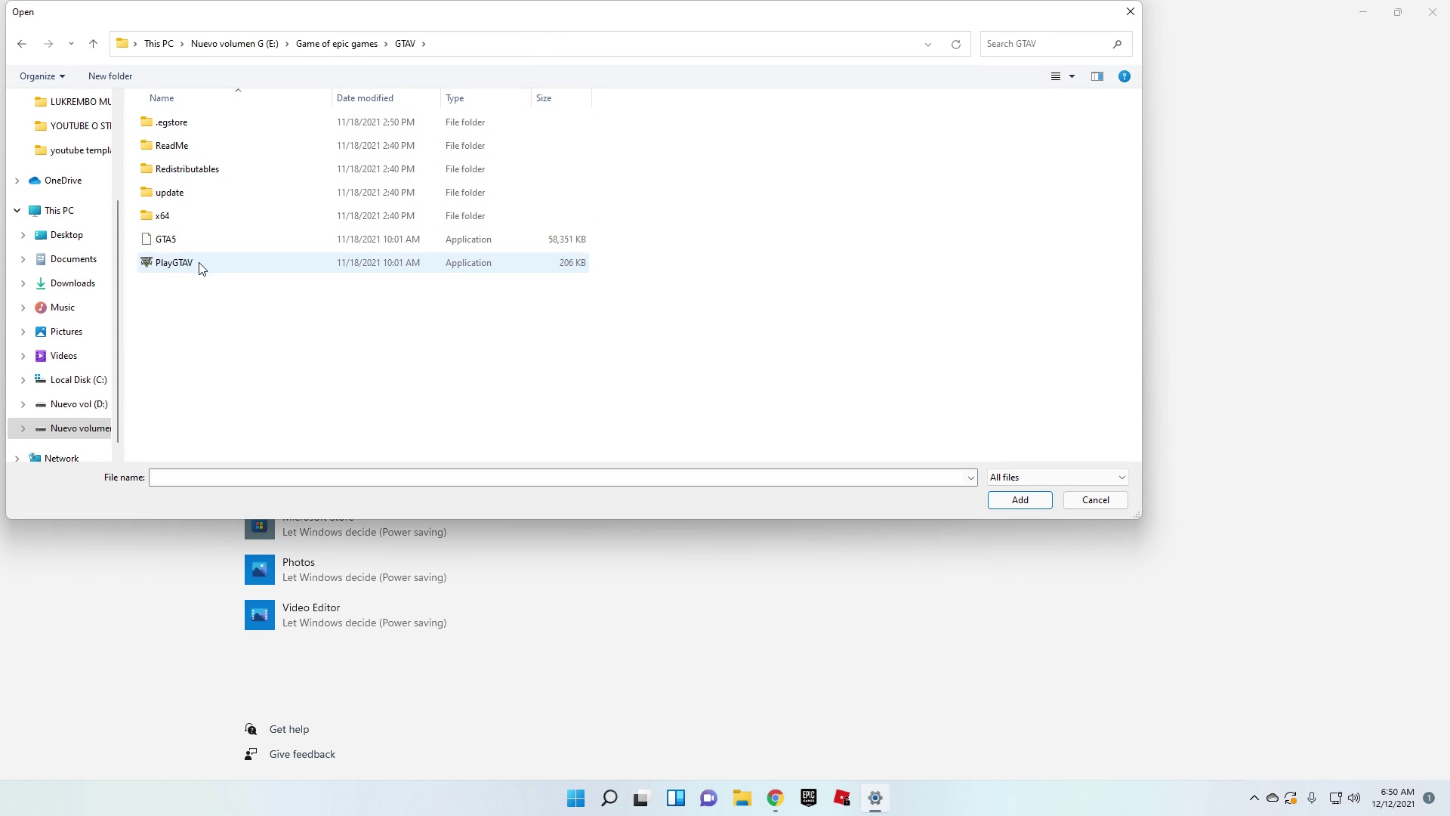
click(185, 264)
click(204, 241)
click(1019, 500)
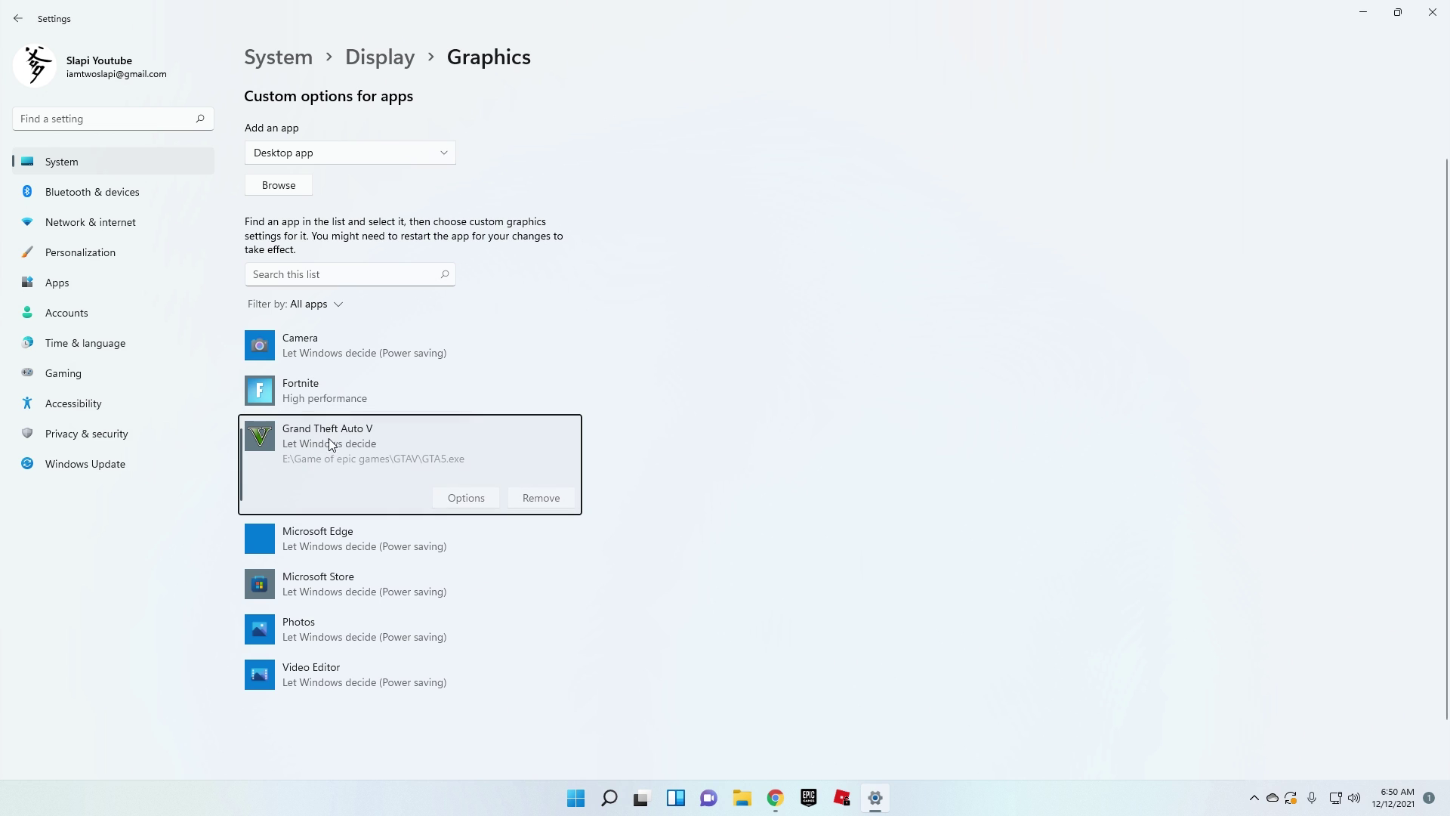
click(491, 497)
click(597, 404)
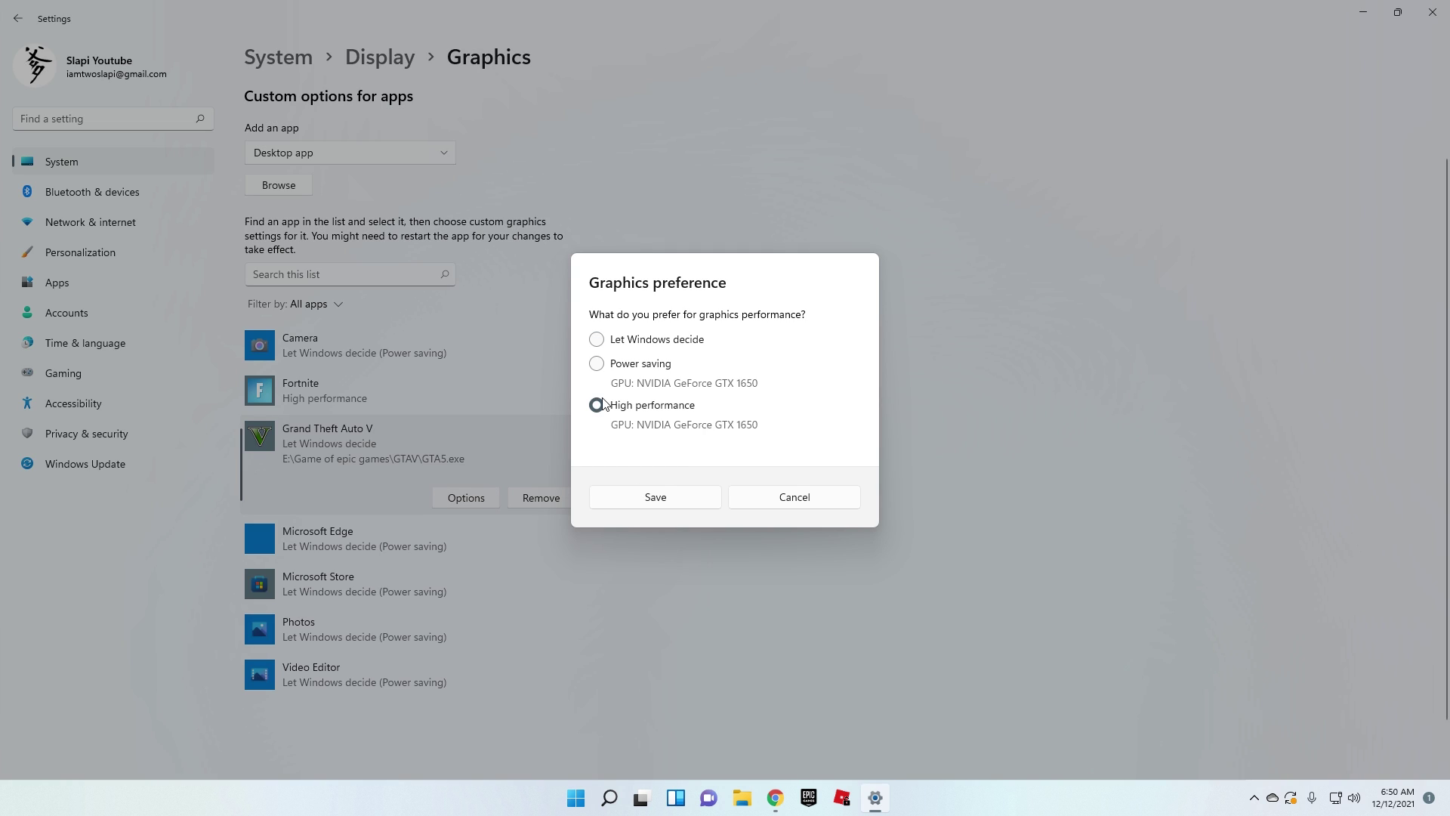
click(659, 497)
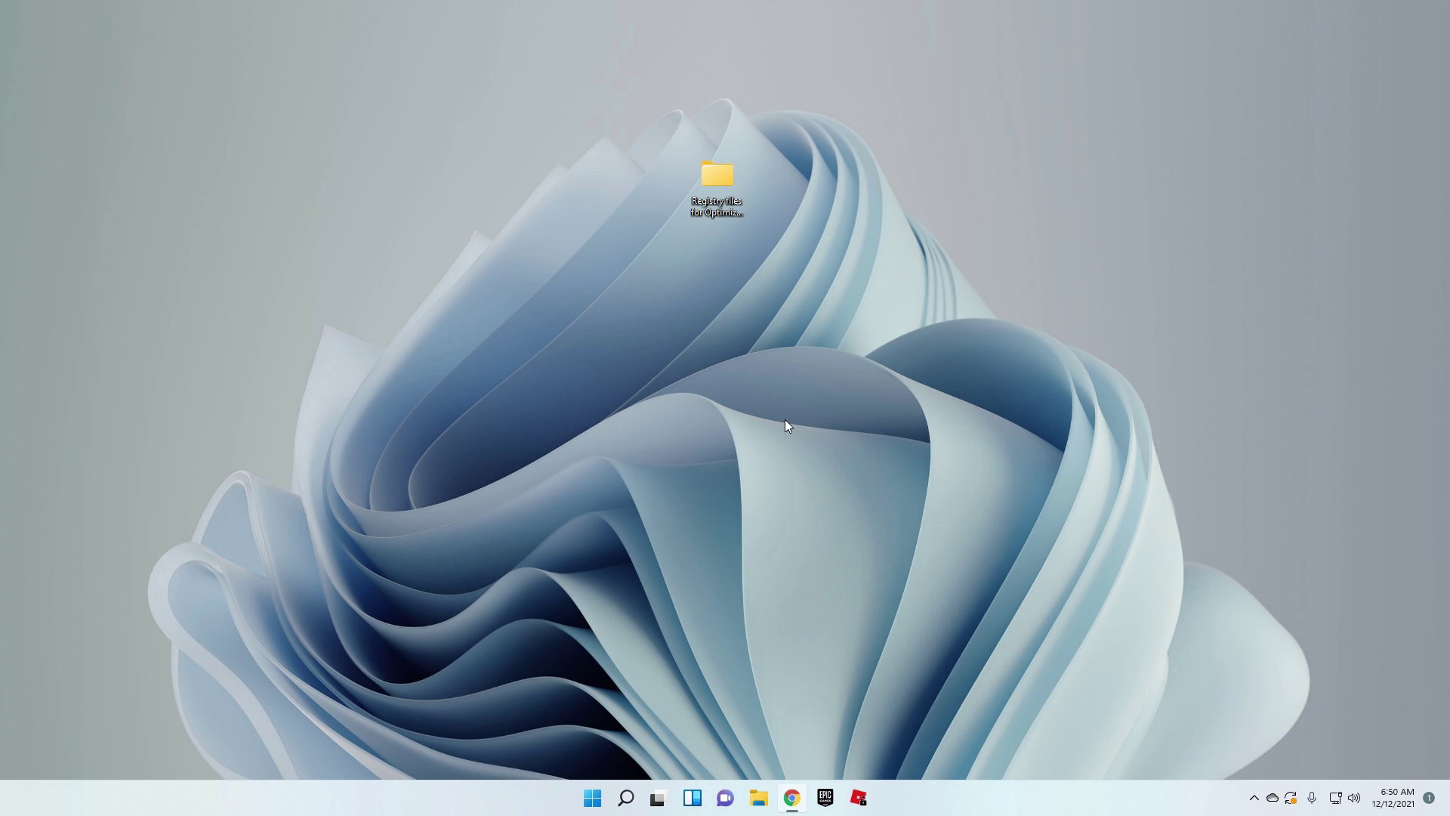
Search 'edit' to reach Power Options and switch to the High performance plan
key(super)
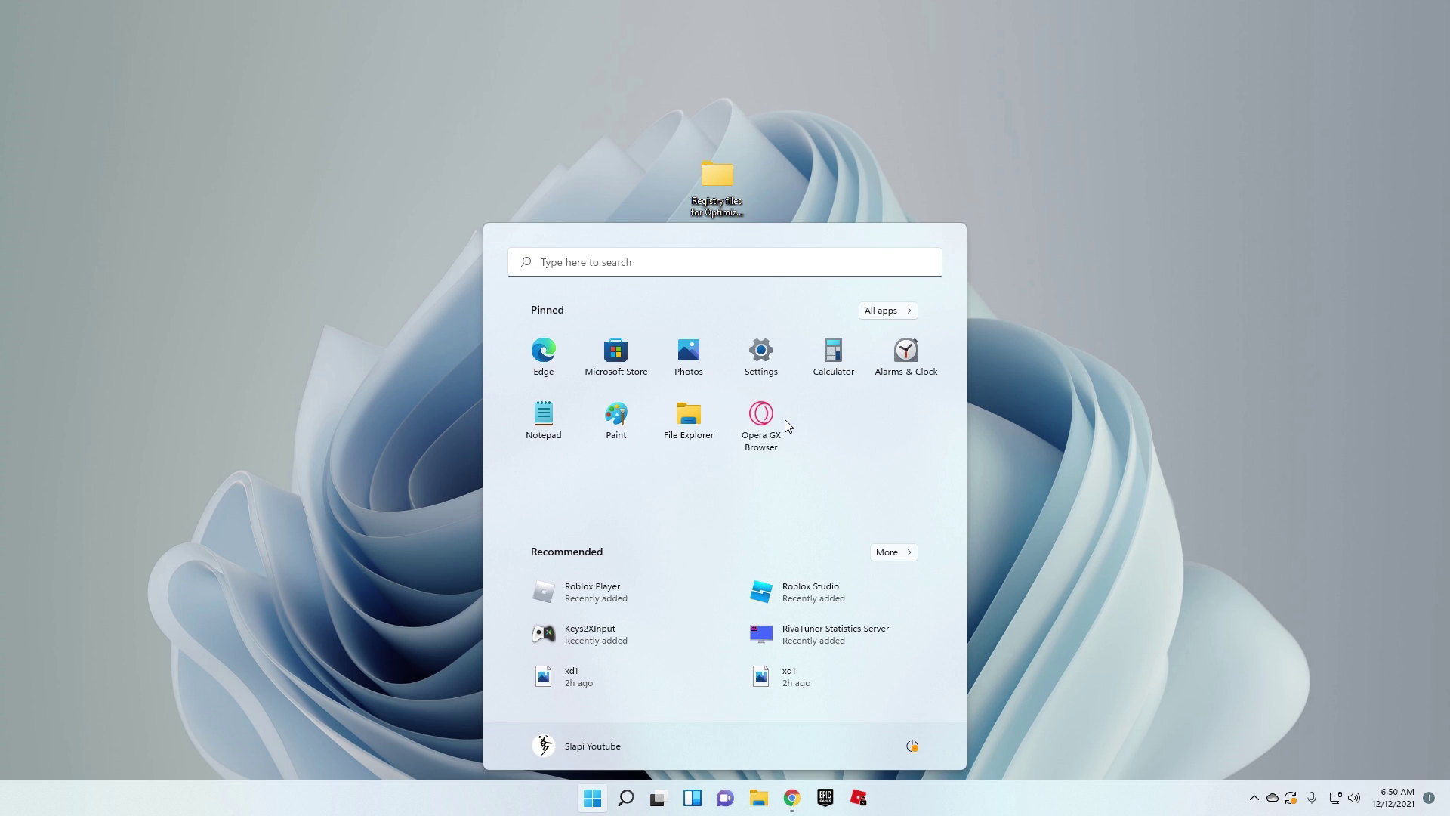
text(edit)
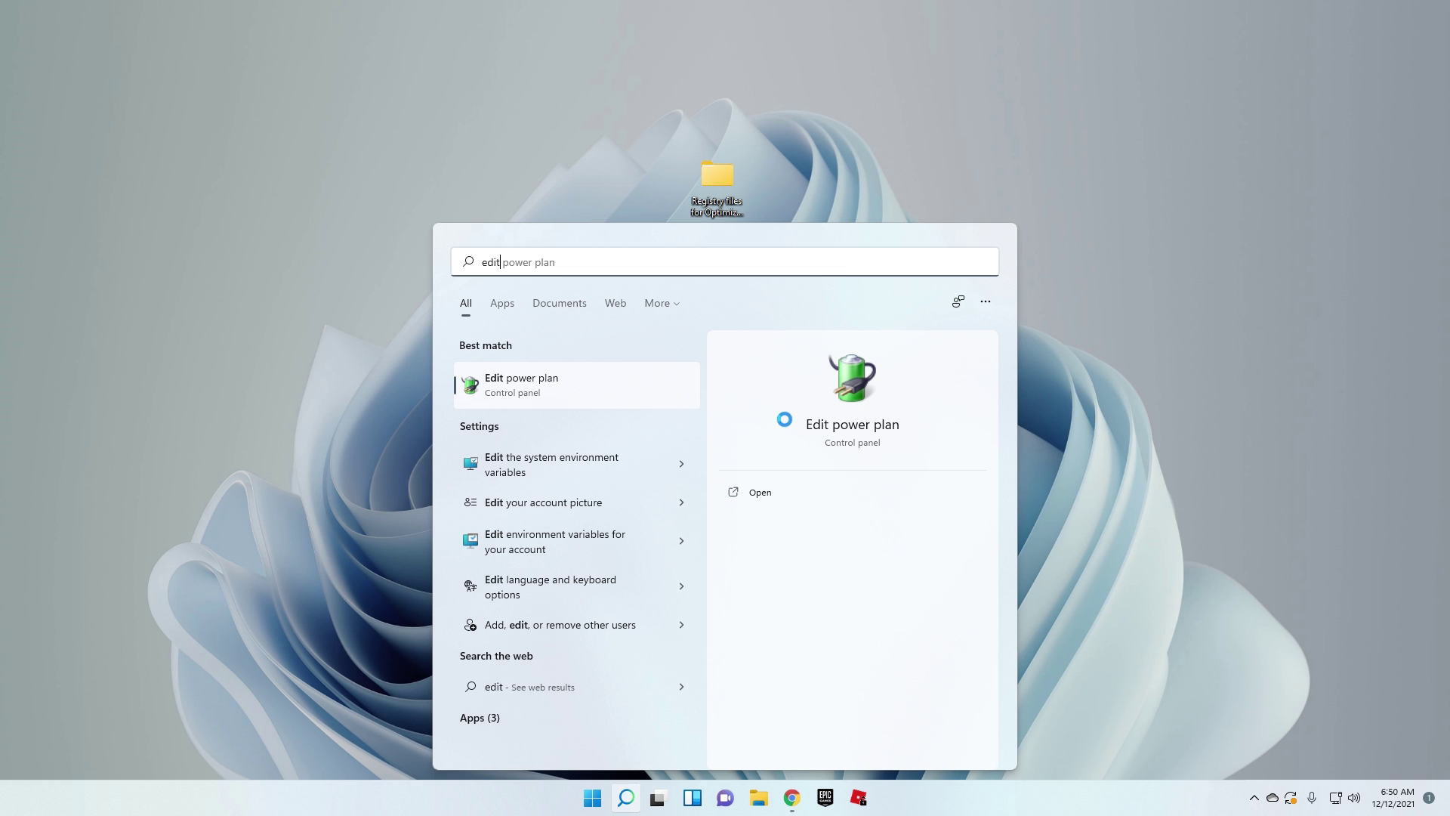
key(Return)
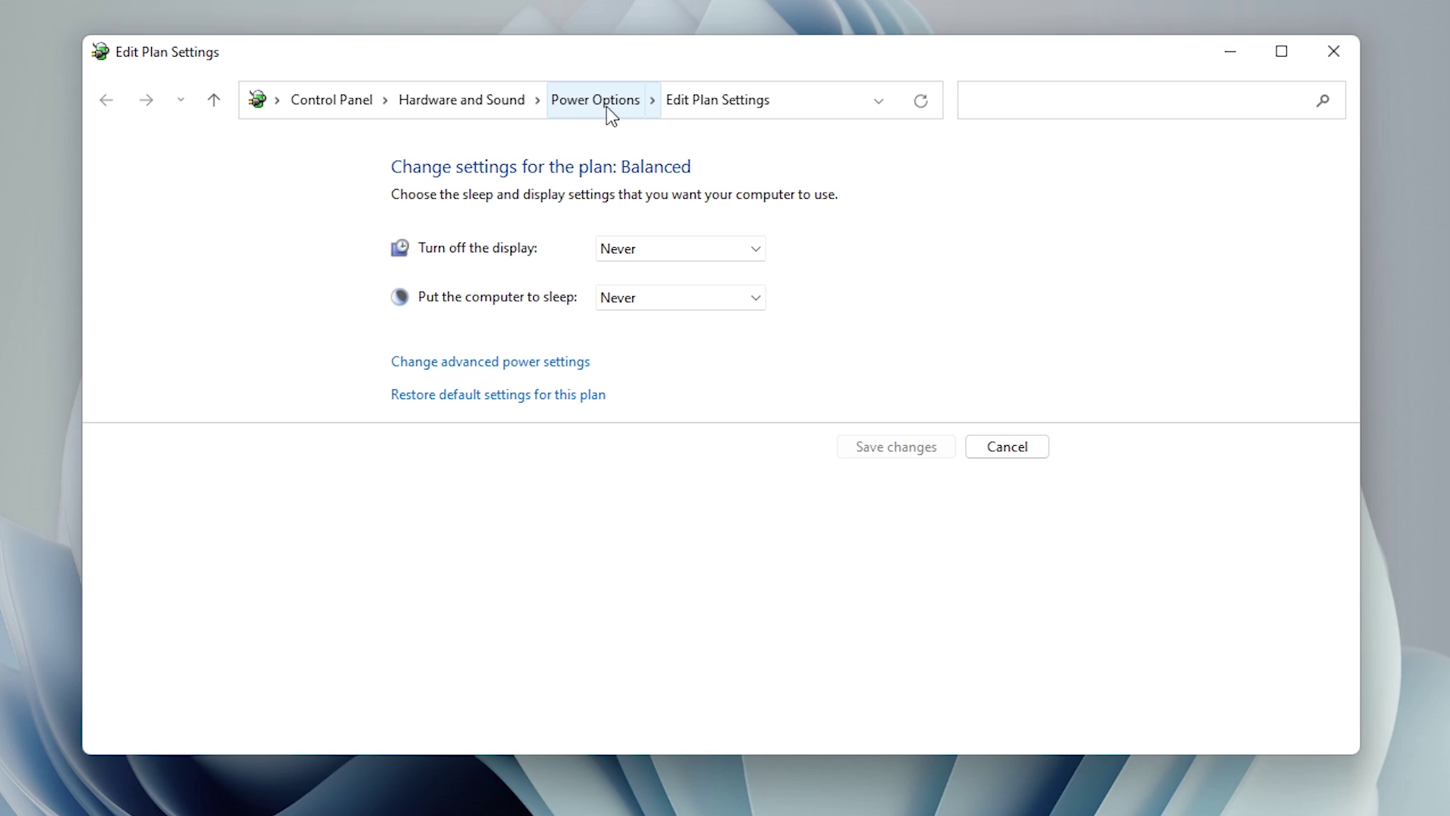
click(654, 198)
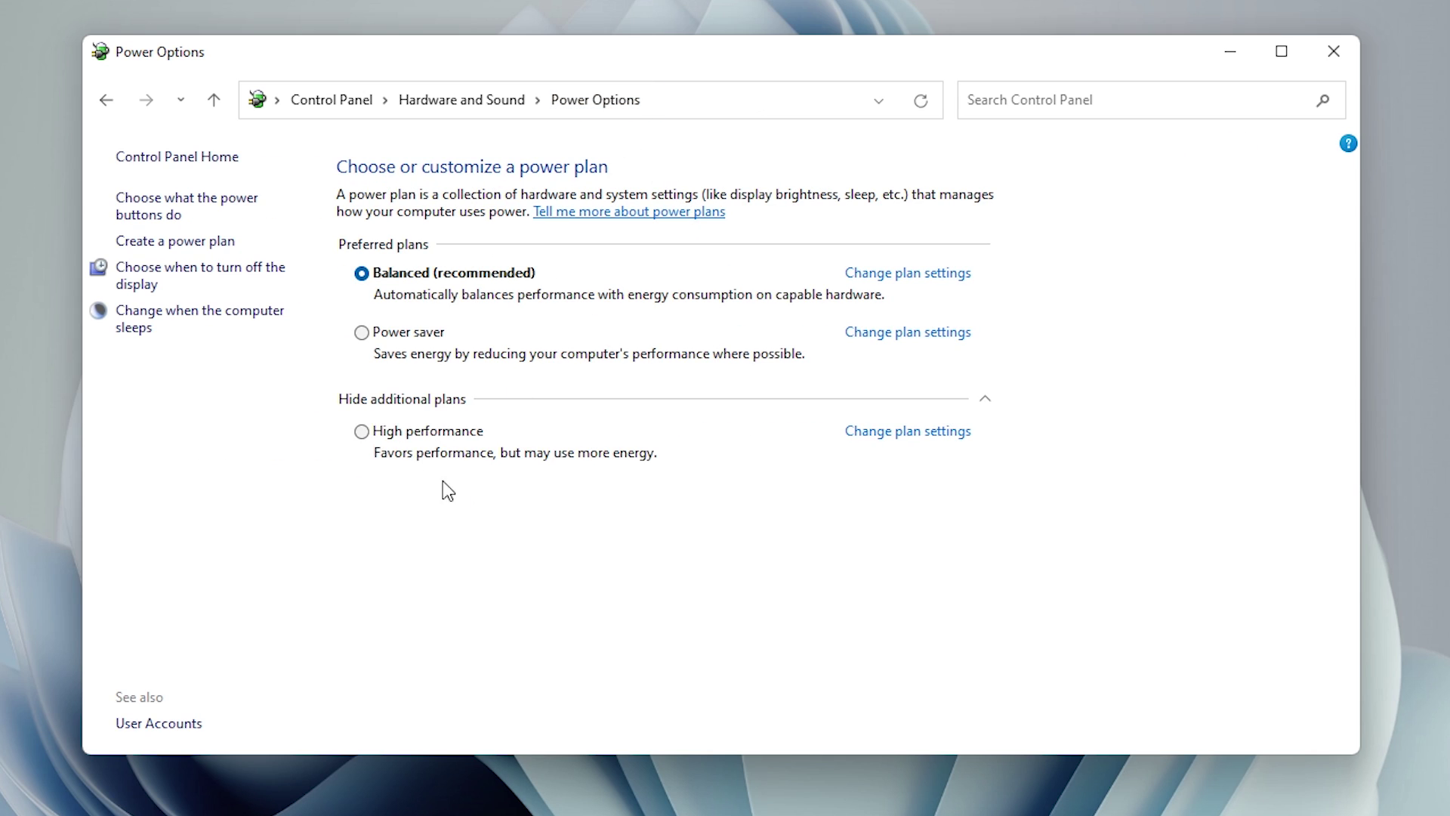
click(381, 401)
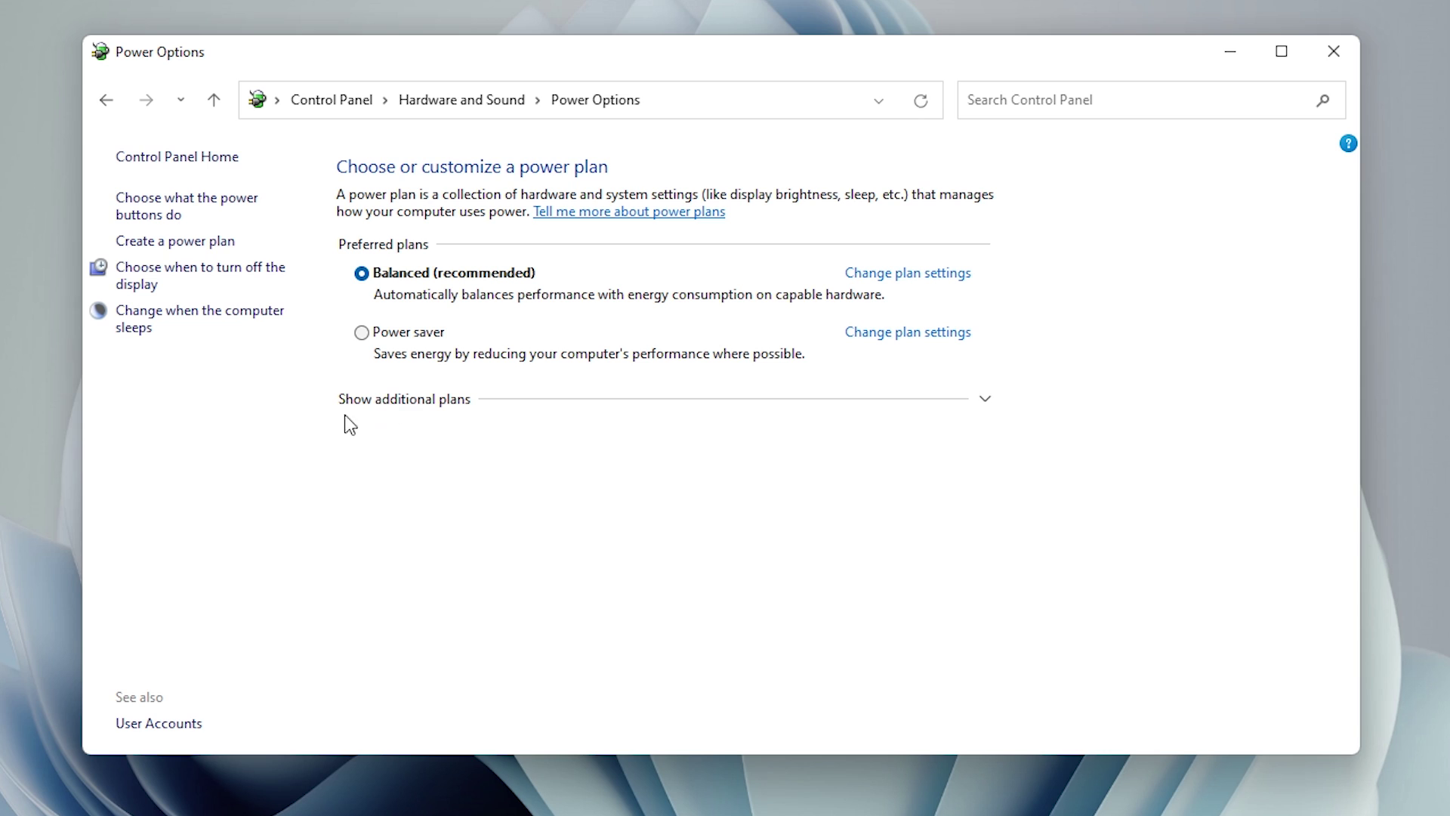
click(353, 407)
click(362, 431)
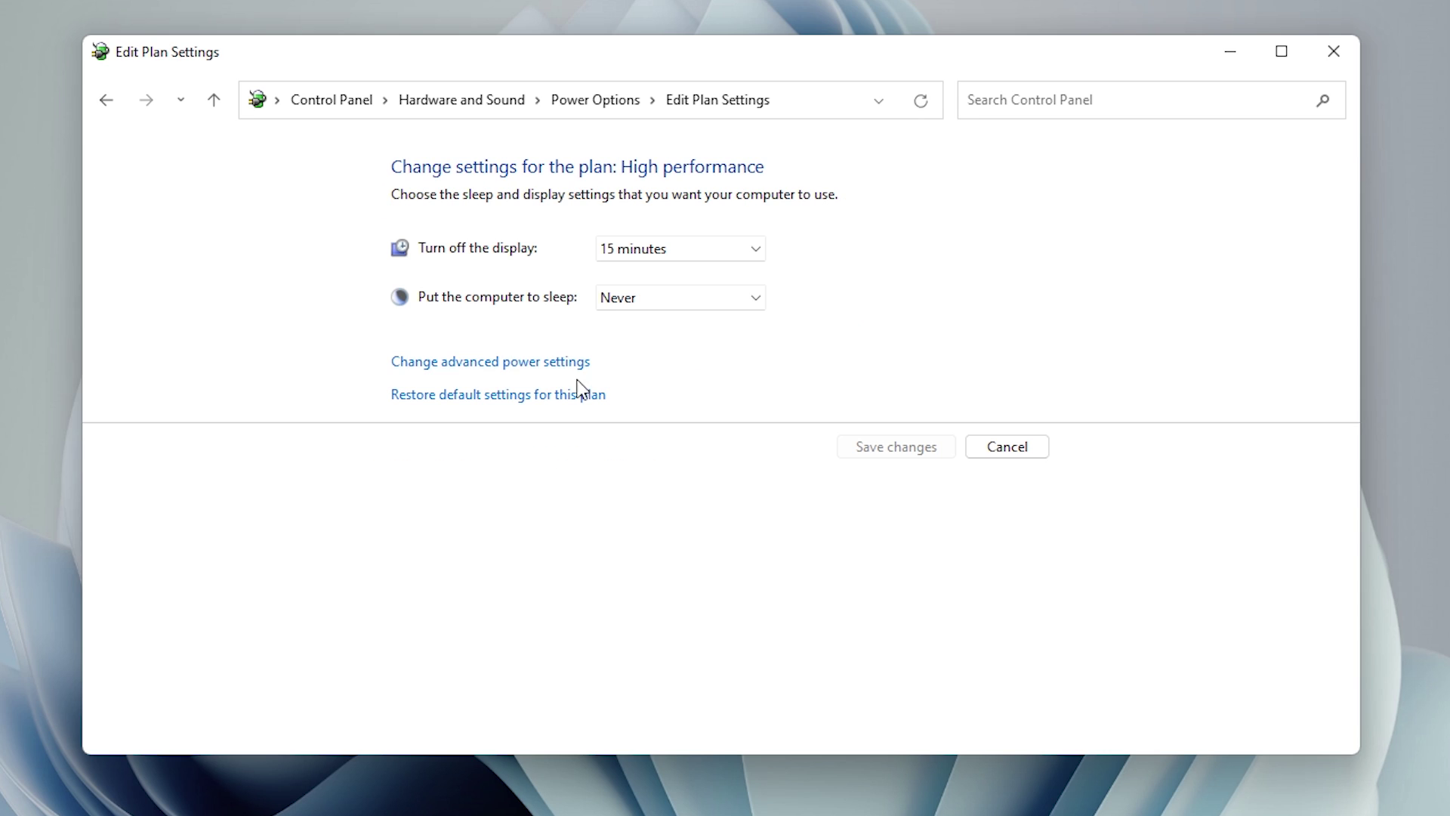
Confirm minimum and maximum processor state are 100%, then close Power Options
click(577, 362)
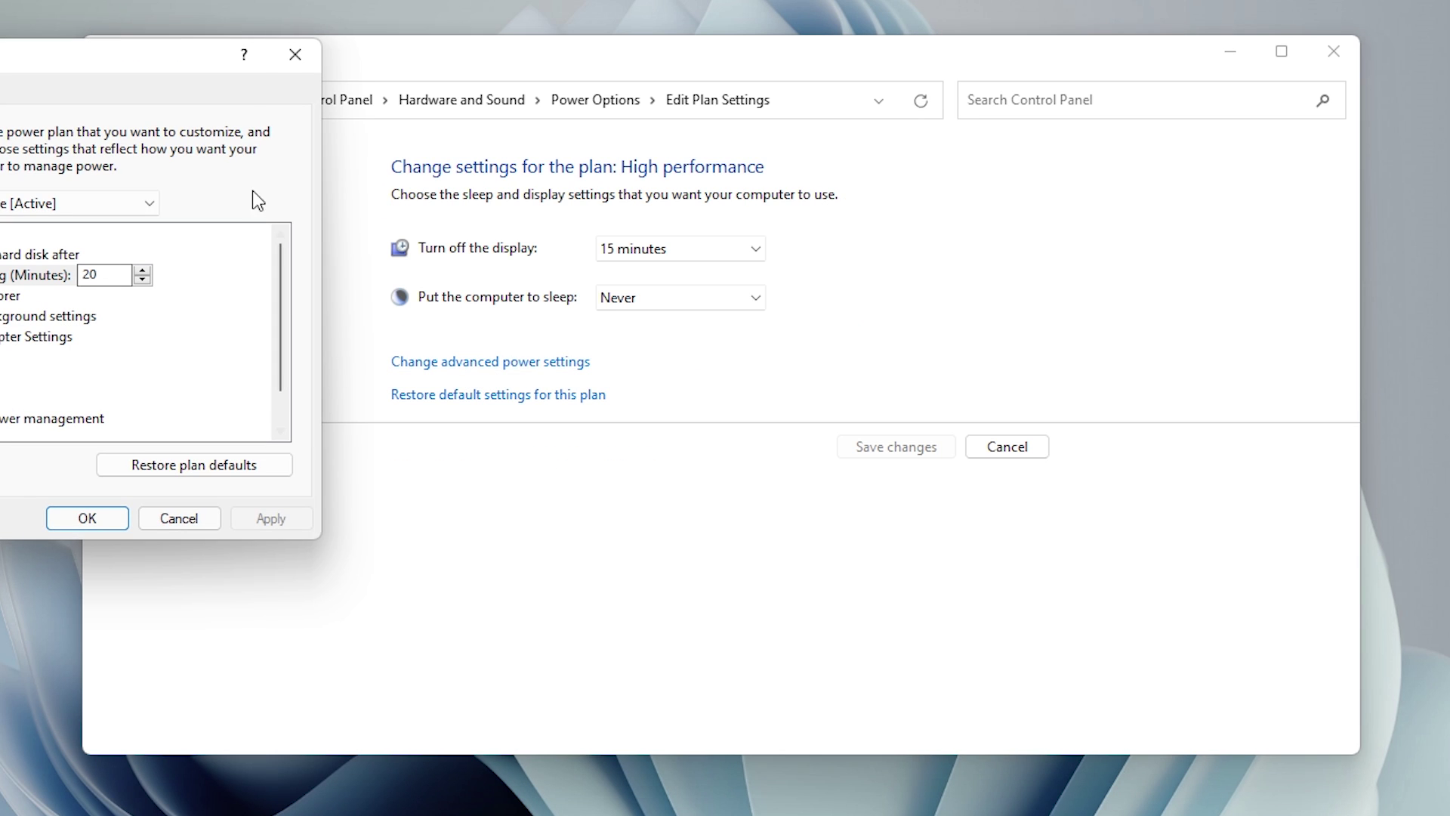
scroll(618, 451, down, 1)
click(443, 437)
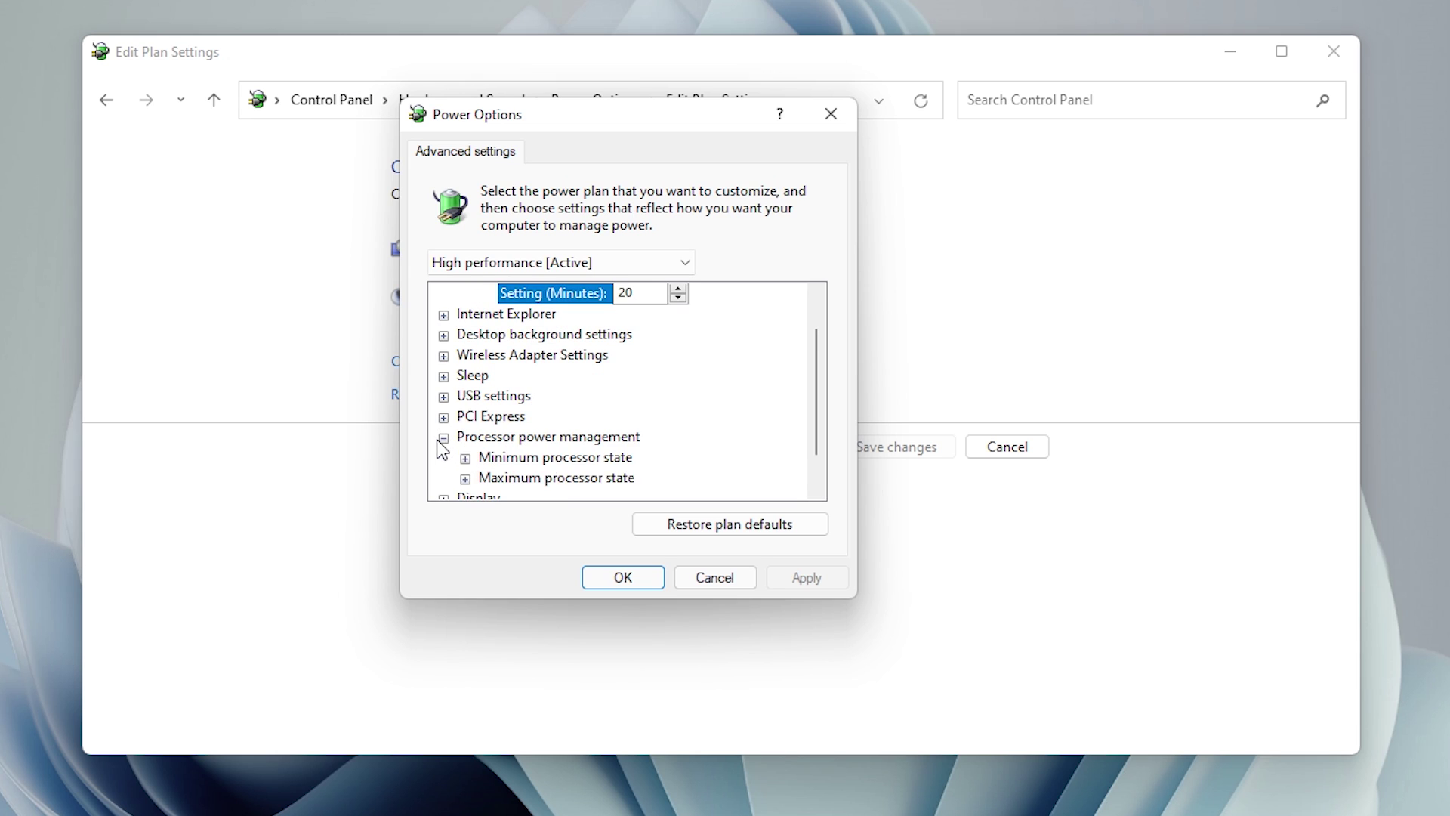
click(465, 458)
scroll(465, 478, down, 1)
click(466, 437)
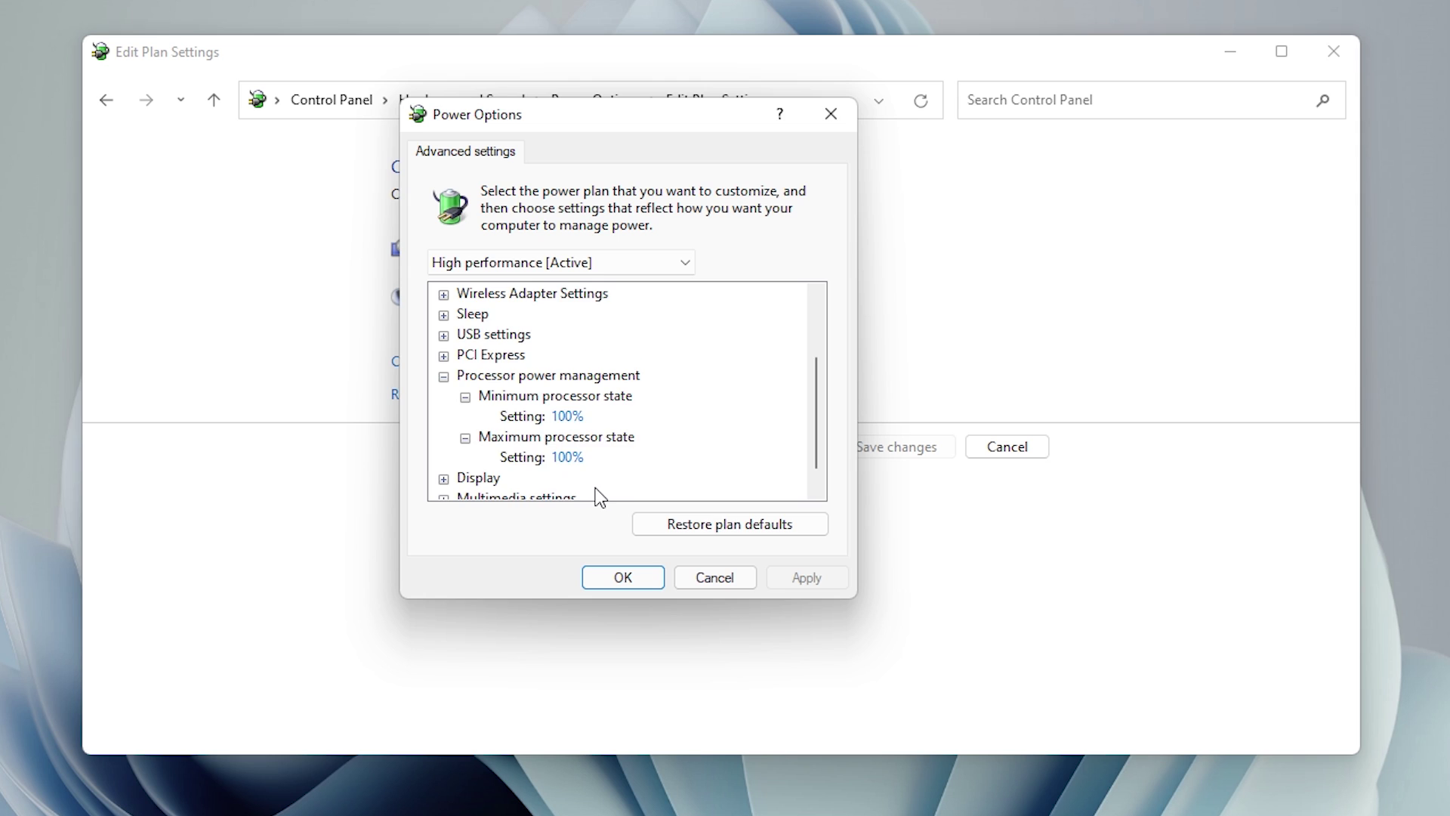
scroll(596, 496, down, 1)
click(624, 577)
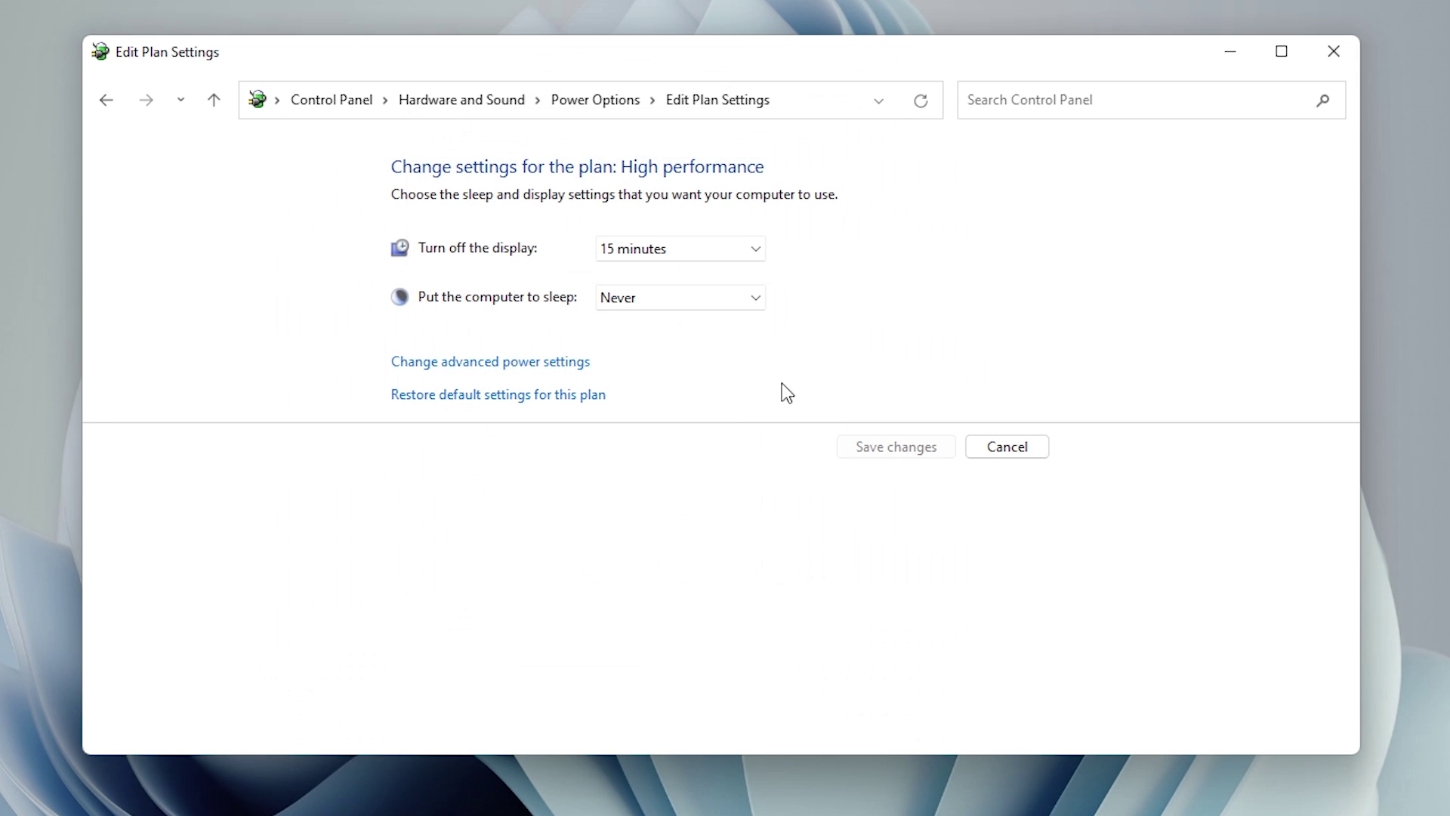
click(663, 248)
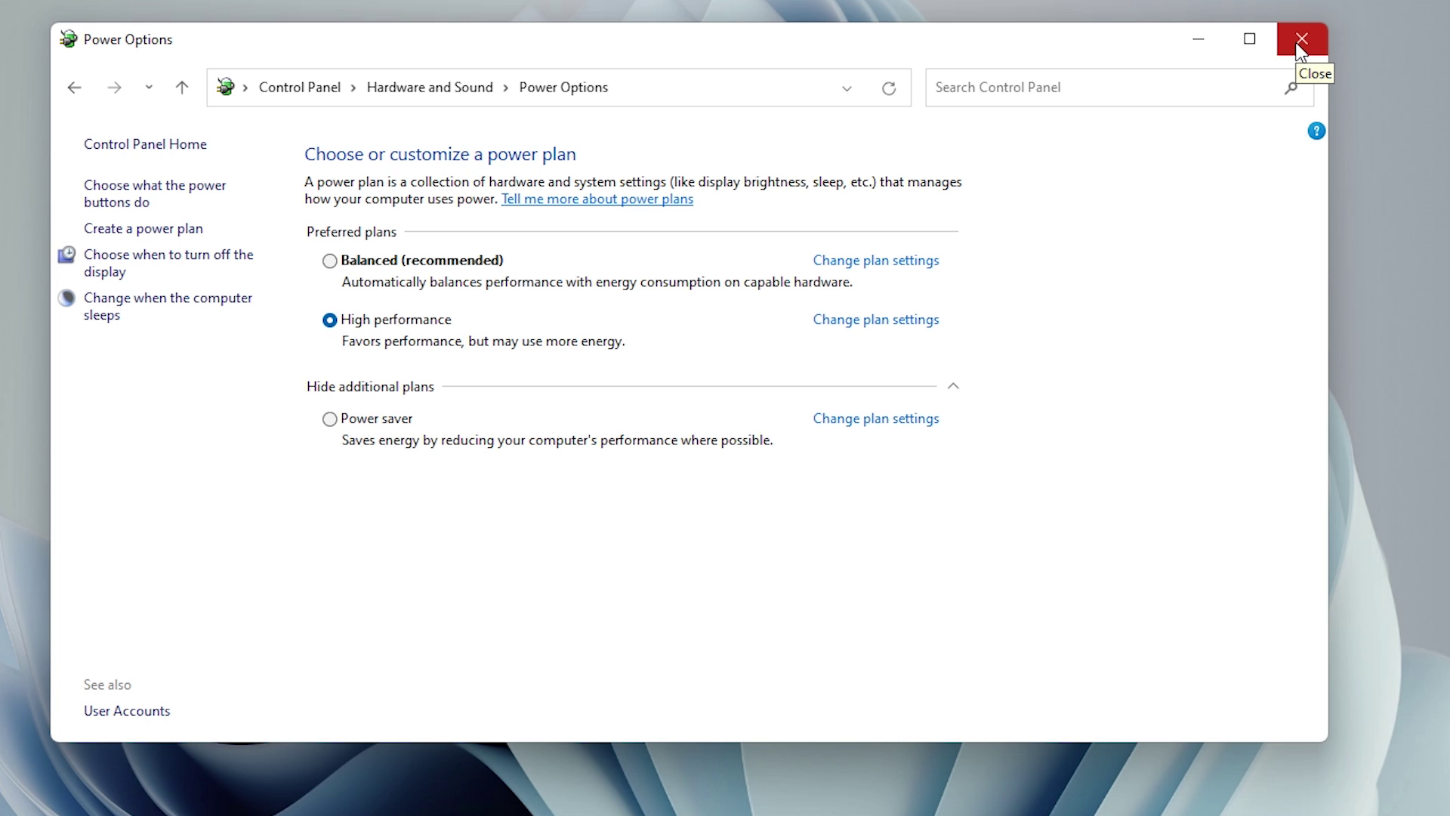
click(1301, 44)
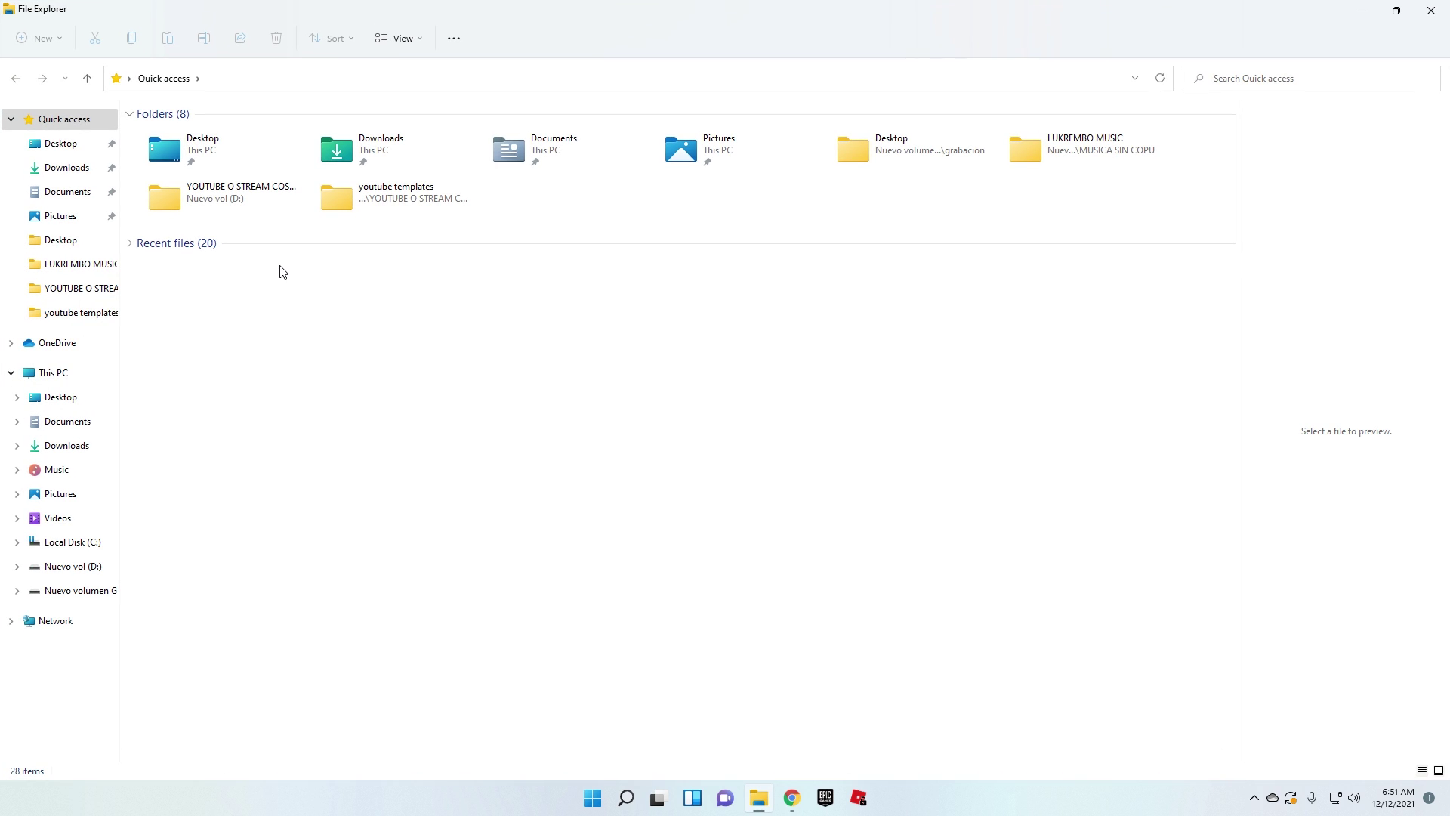
Open System Properties on its Advanced tab via This PC's Properties and Advanced system settings
right_click(80, 376)
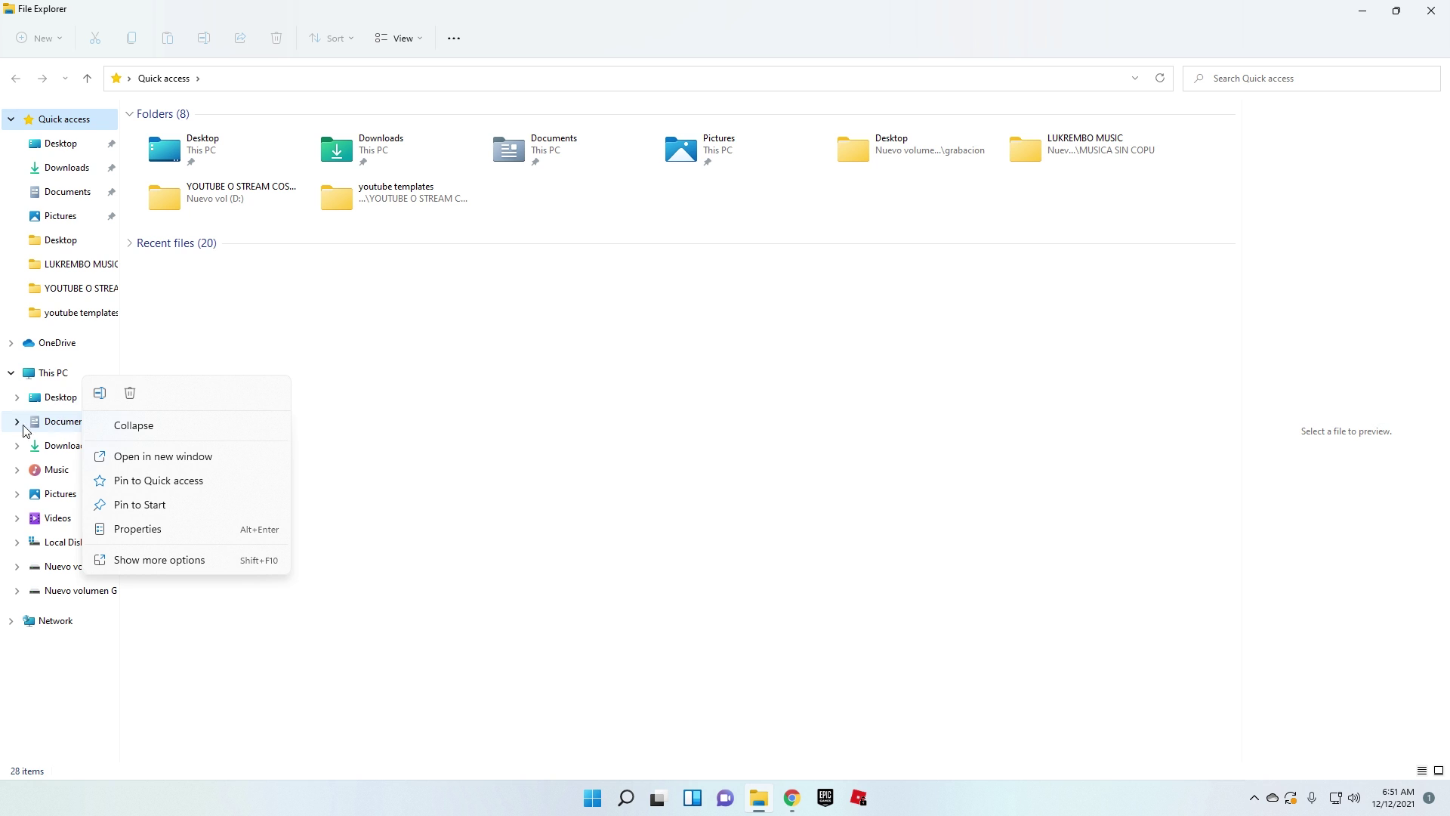
click(149, 529)
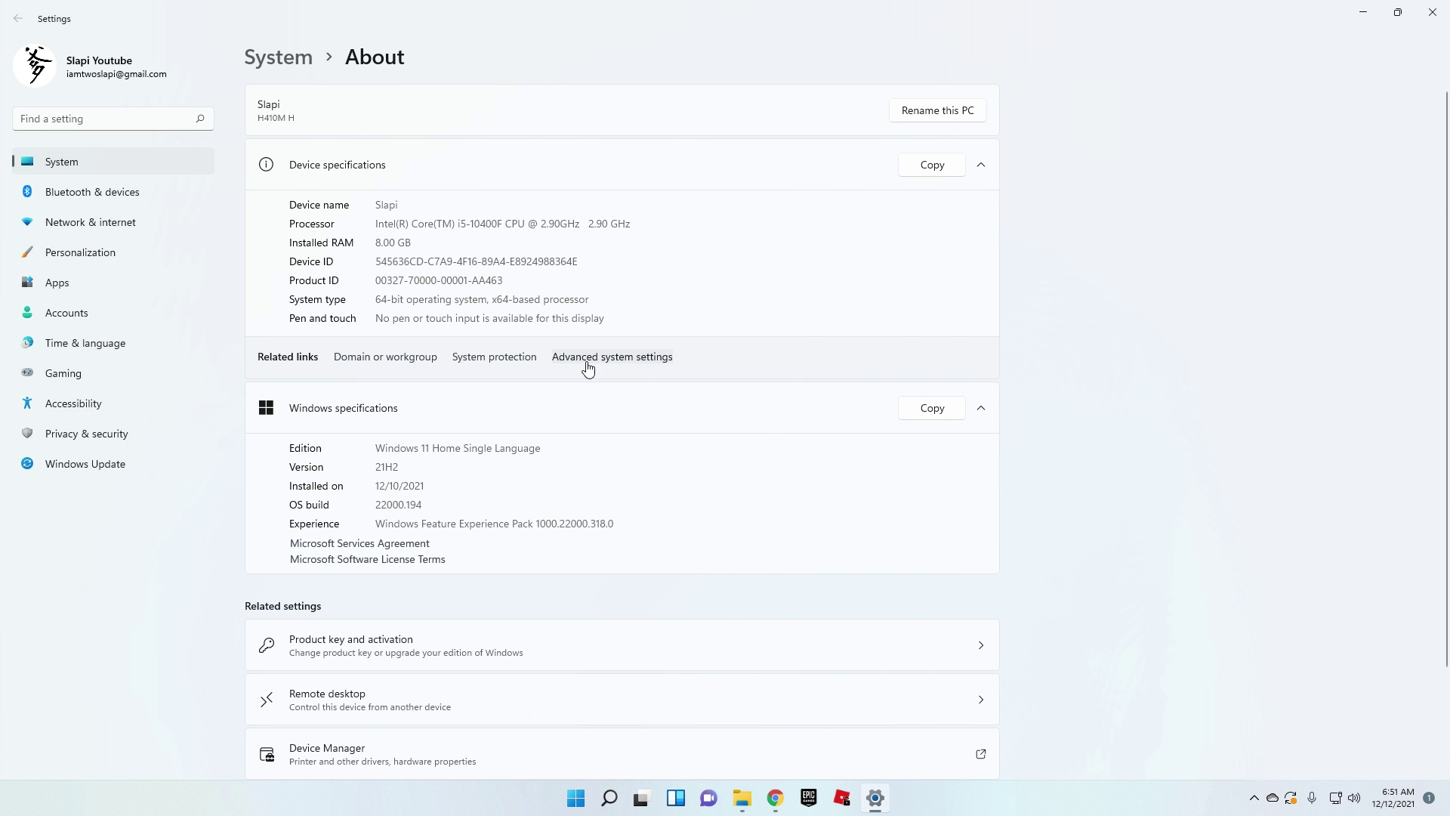
click(618, 360)
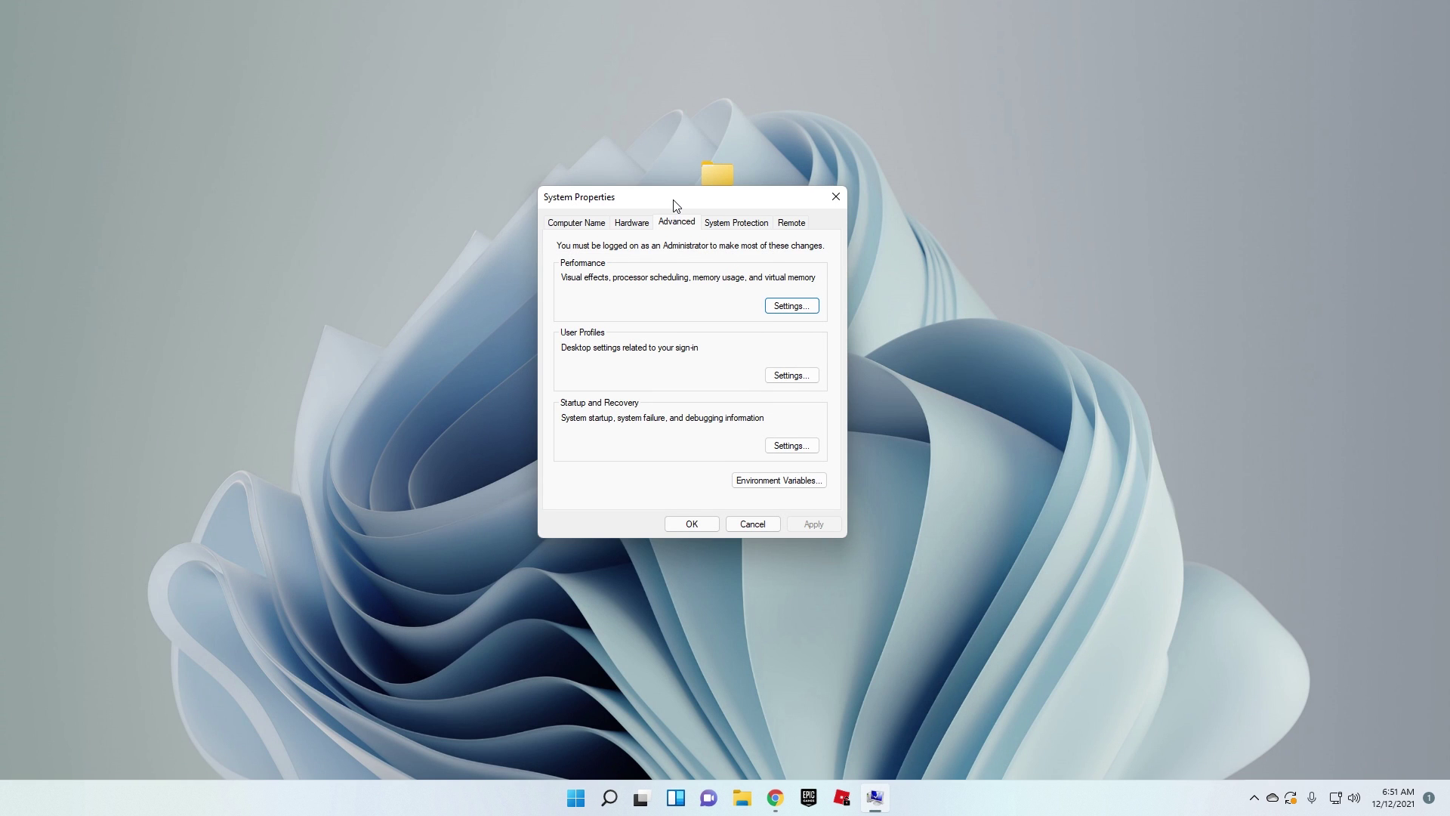
drag(675, 204, 684, 233)
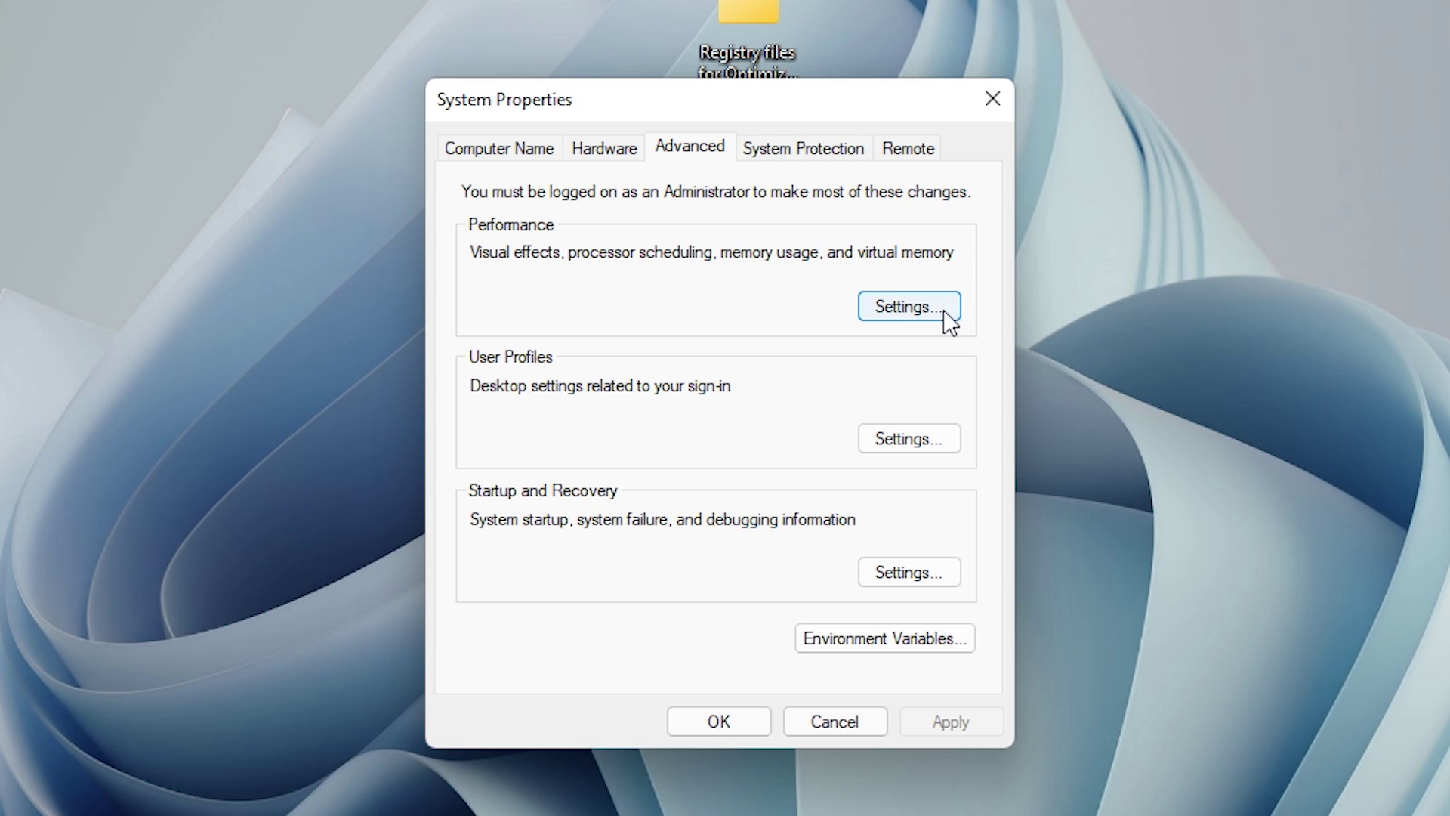
Set visual effects to best performance, keeping only thumbnails and smooth screen font edges, and apply
click(900, 309)
drag(844, 239, 774, 102)
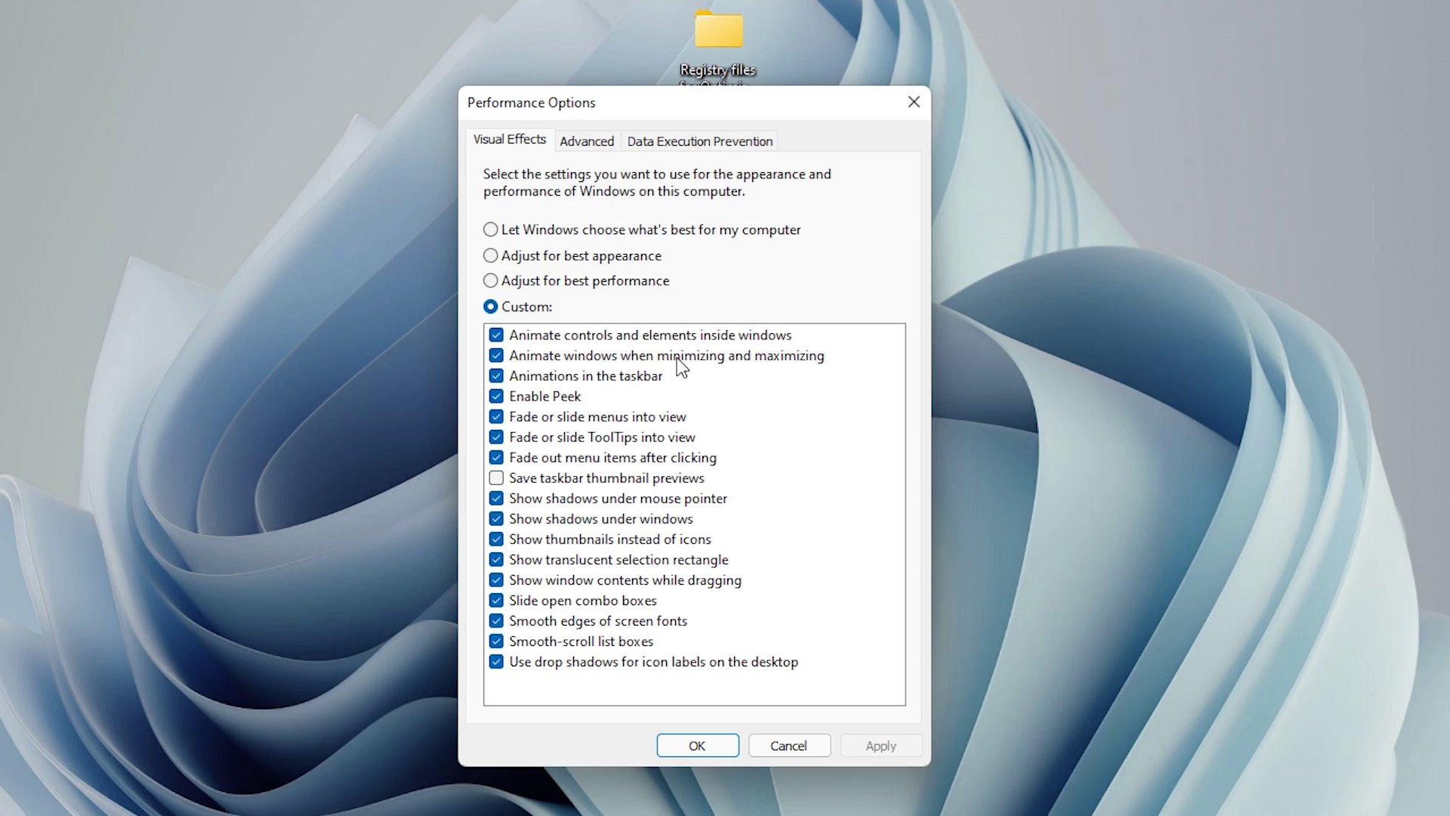
click(604, 283)
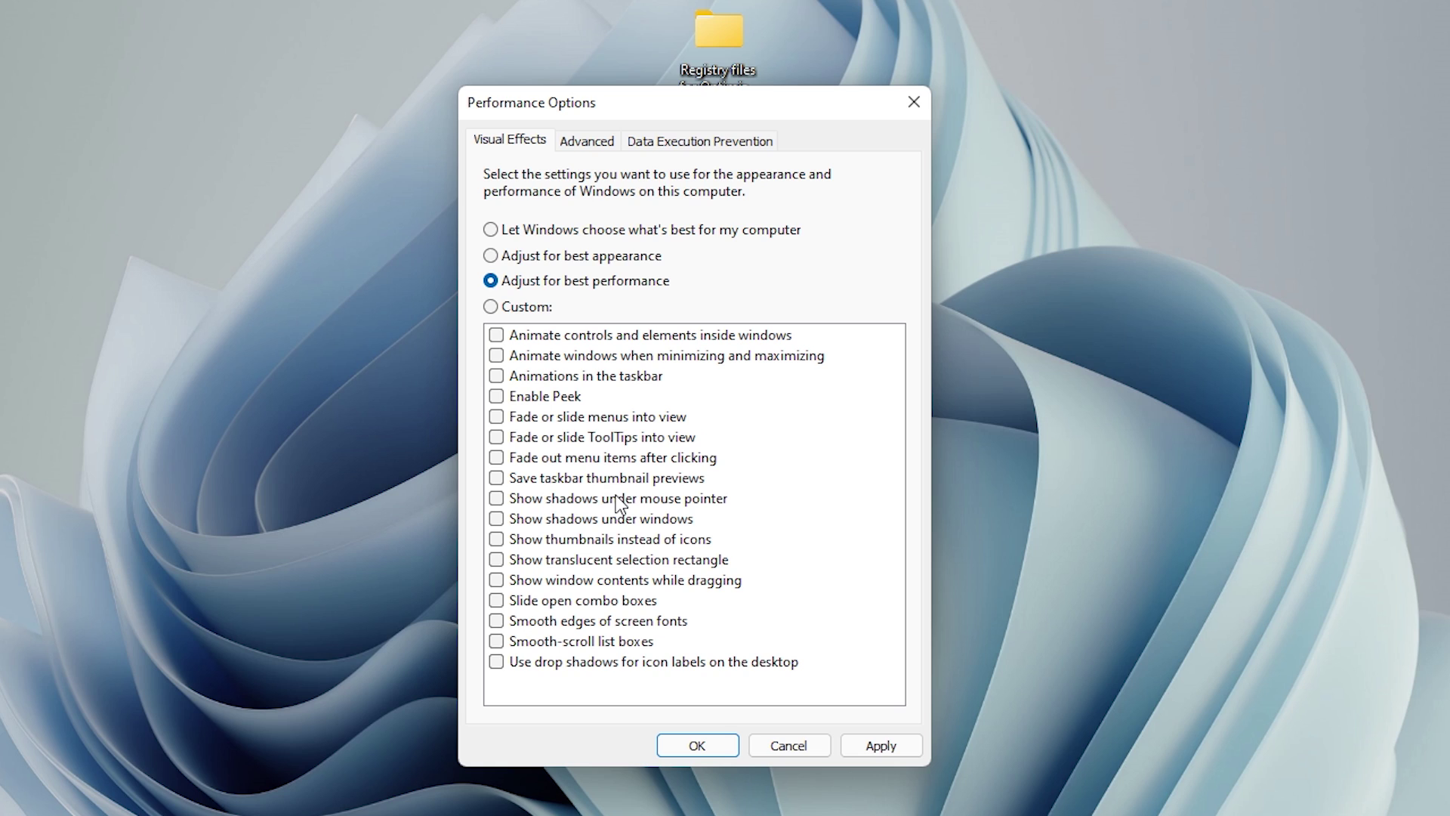
click(506, 541)
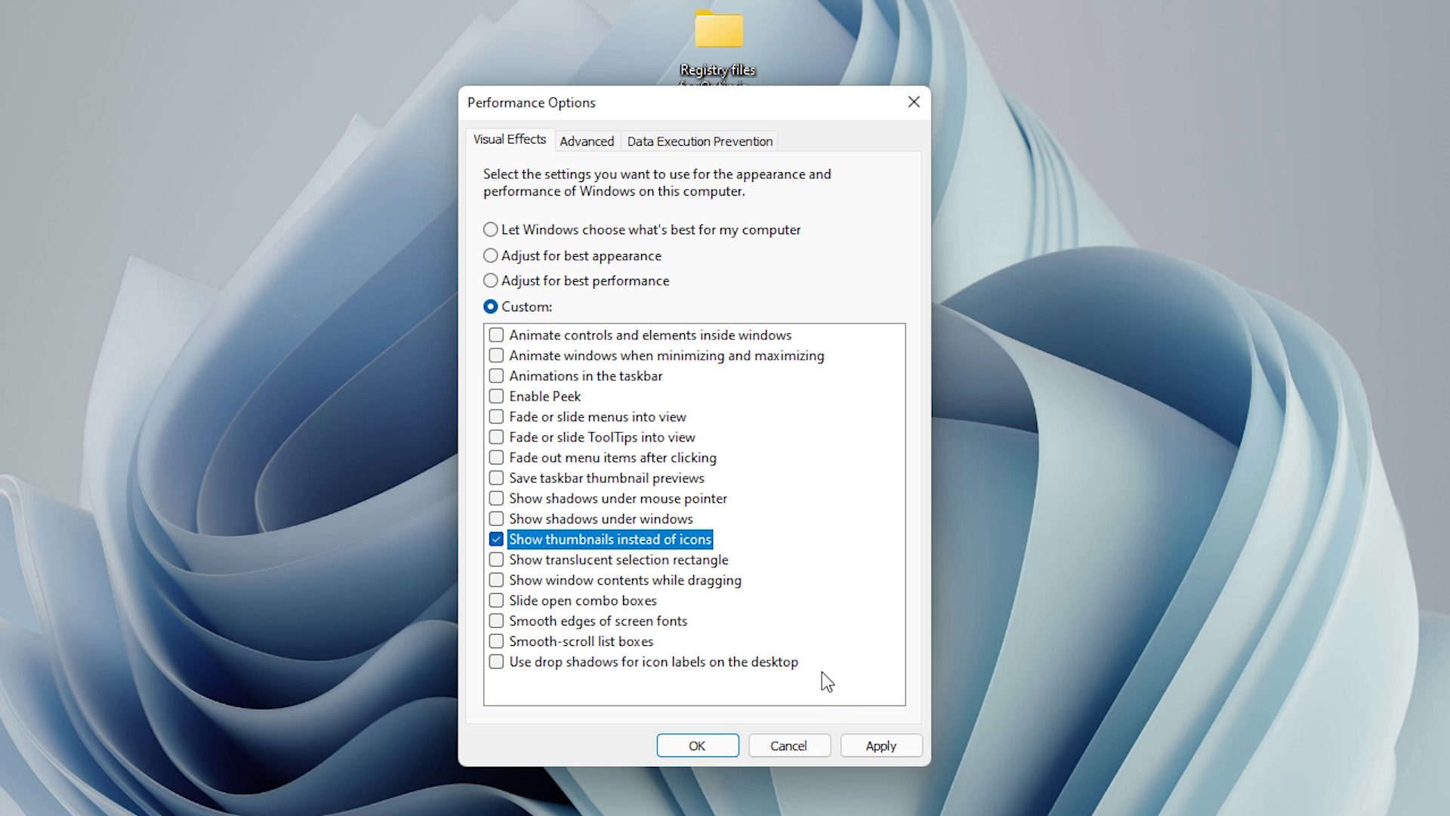
click(550, 235)
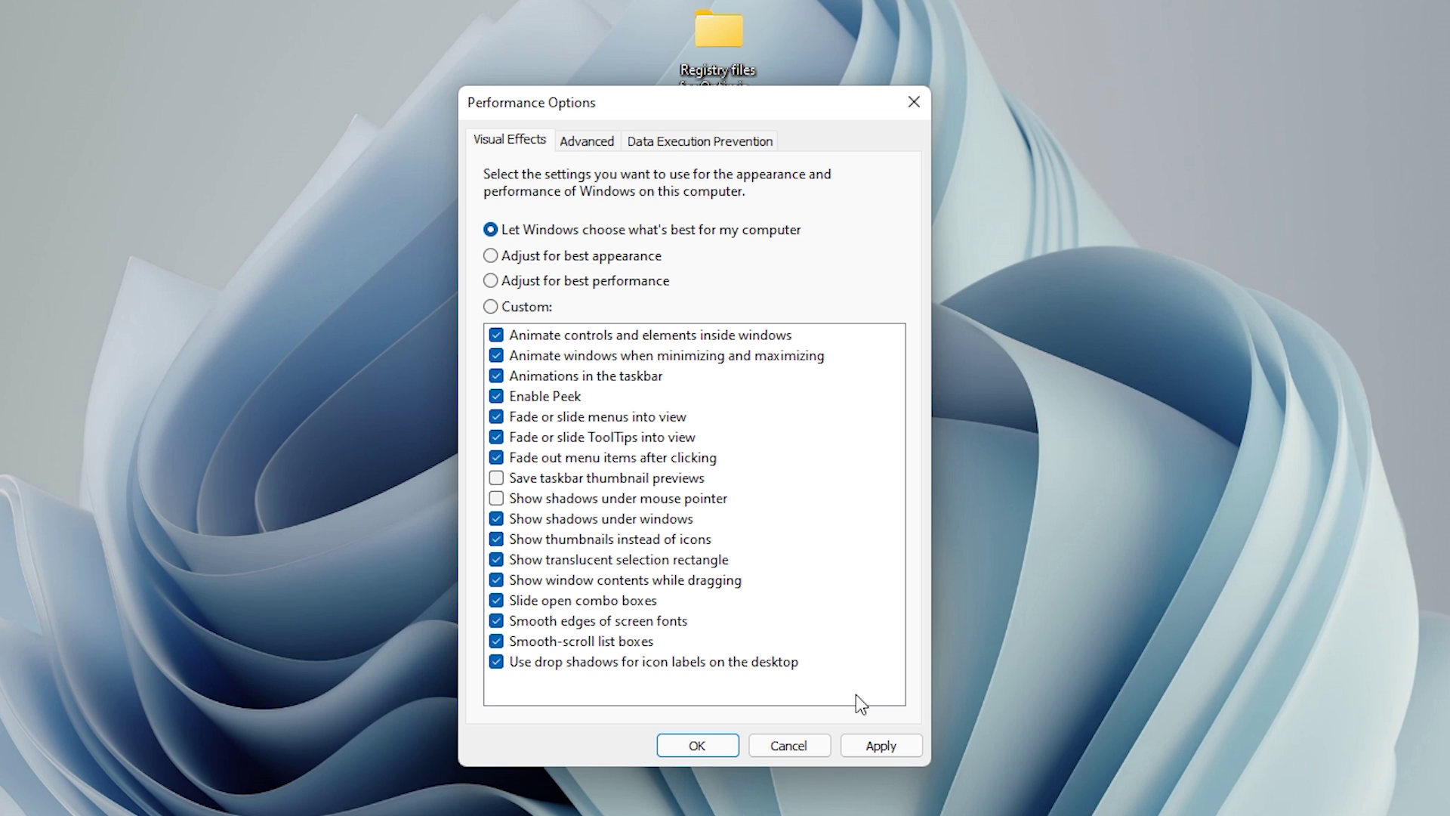
click(613, 288)
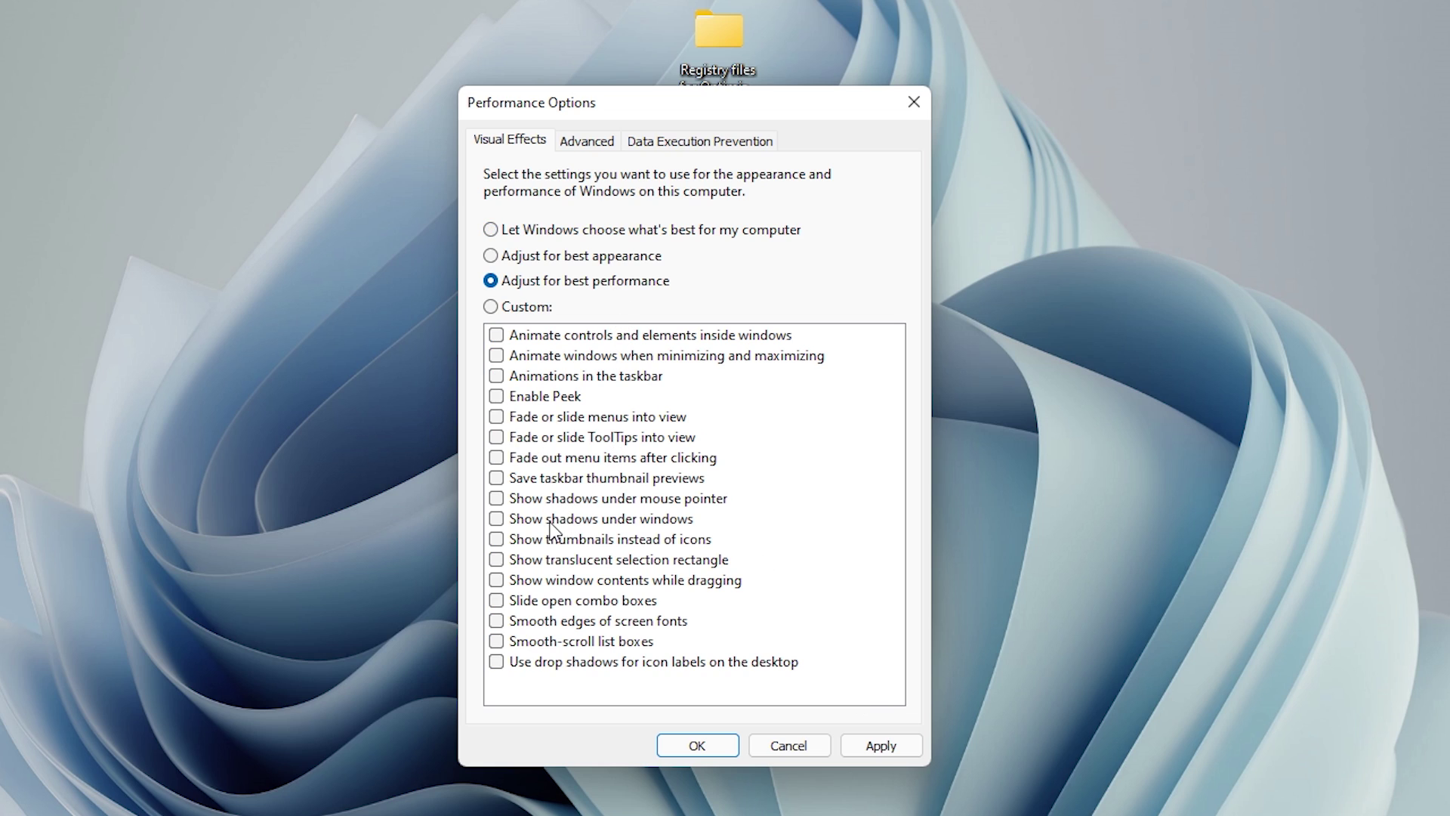
click(497, 541)
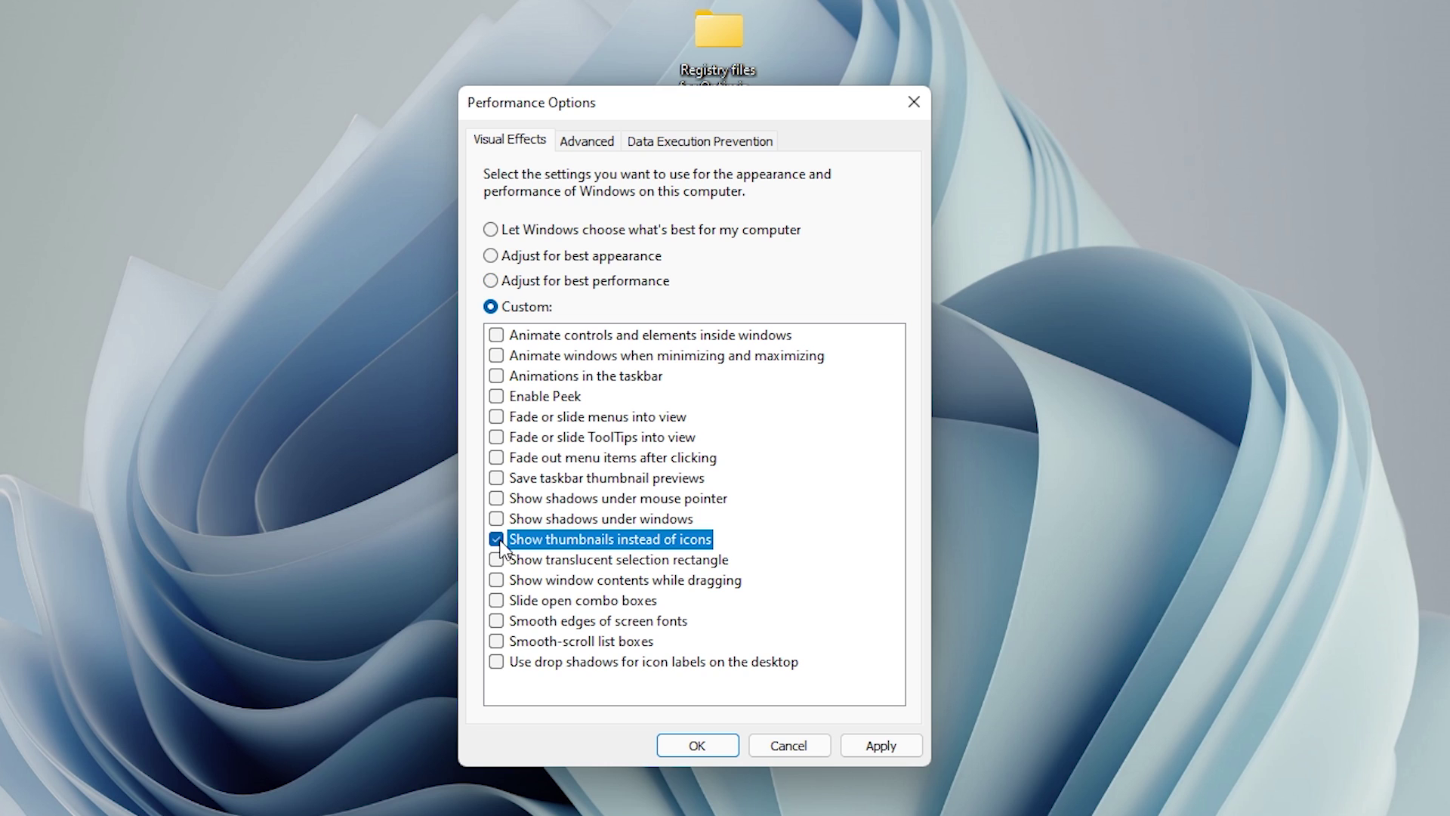
click(873, 740)
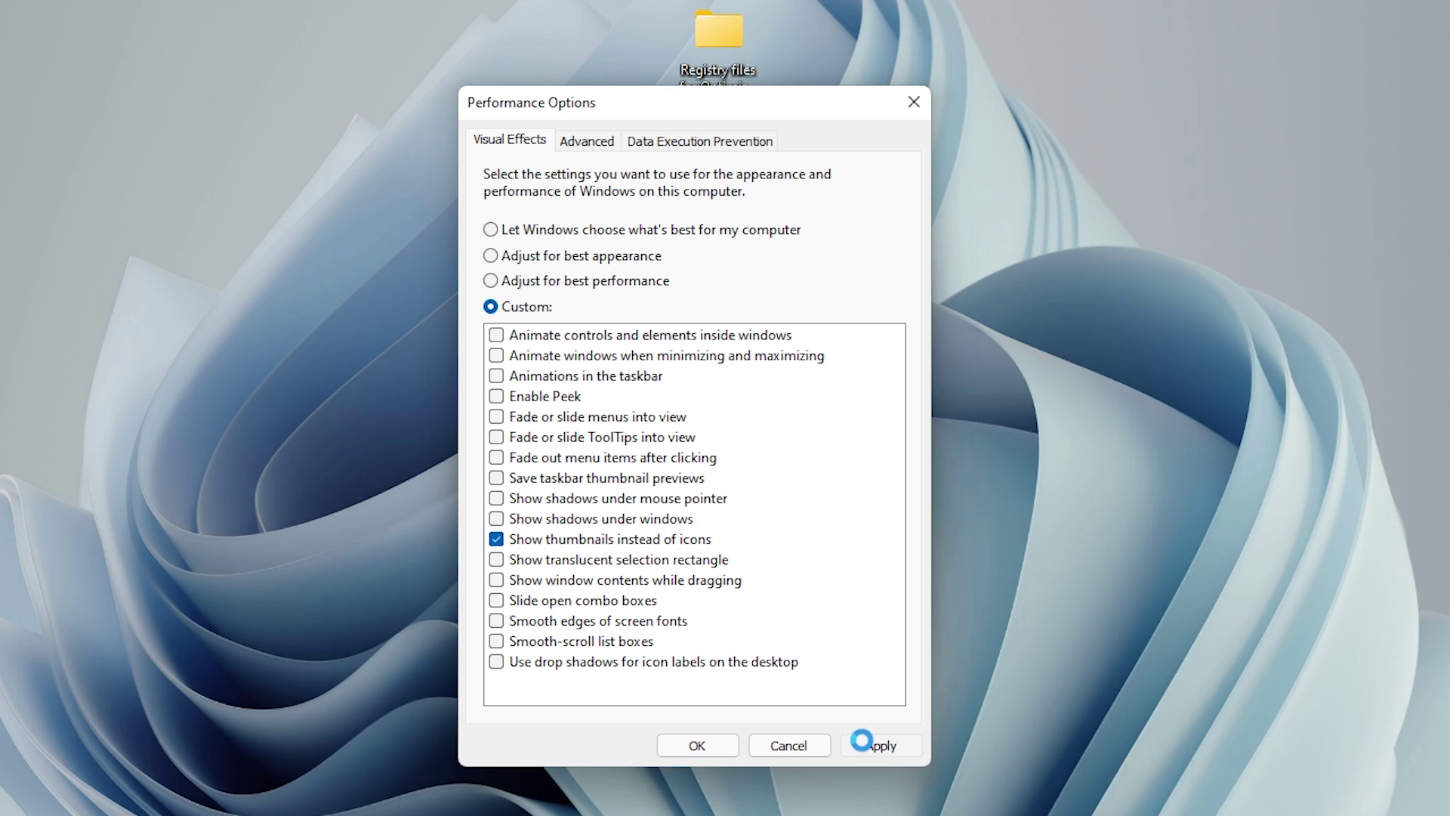
drag(704, 109, 682, 17)
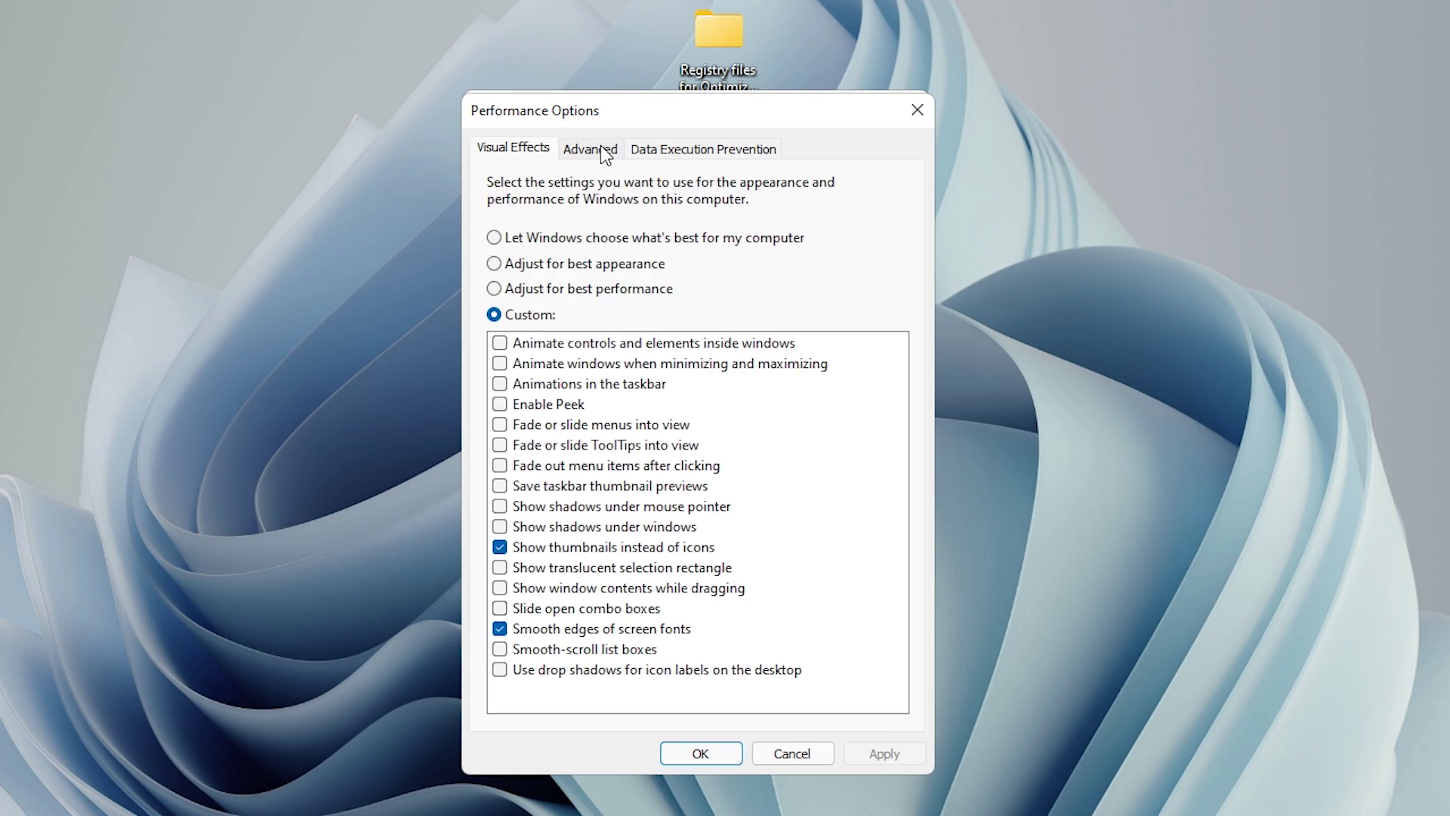
Open the Virtual Memory settings and turn off automatic paging file size management
click(604, 150)
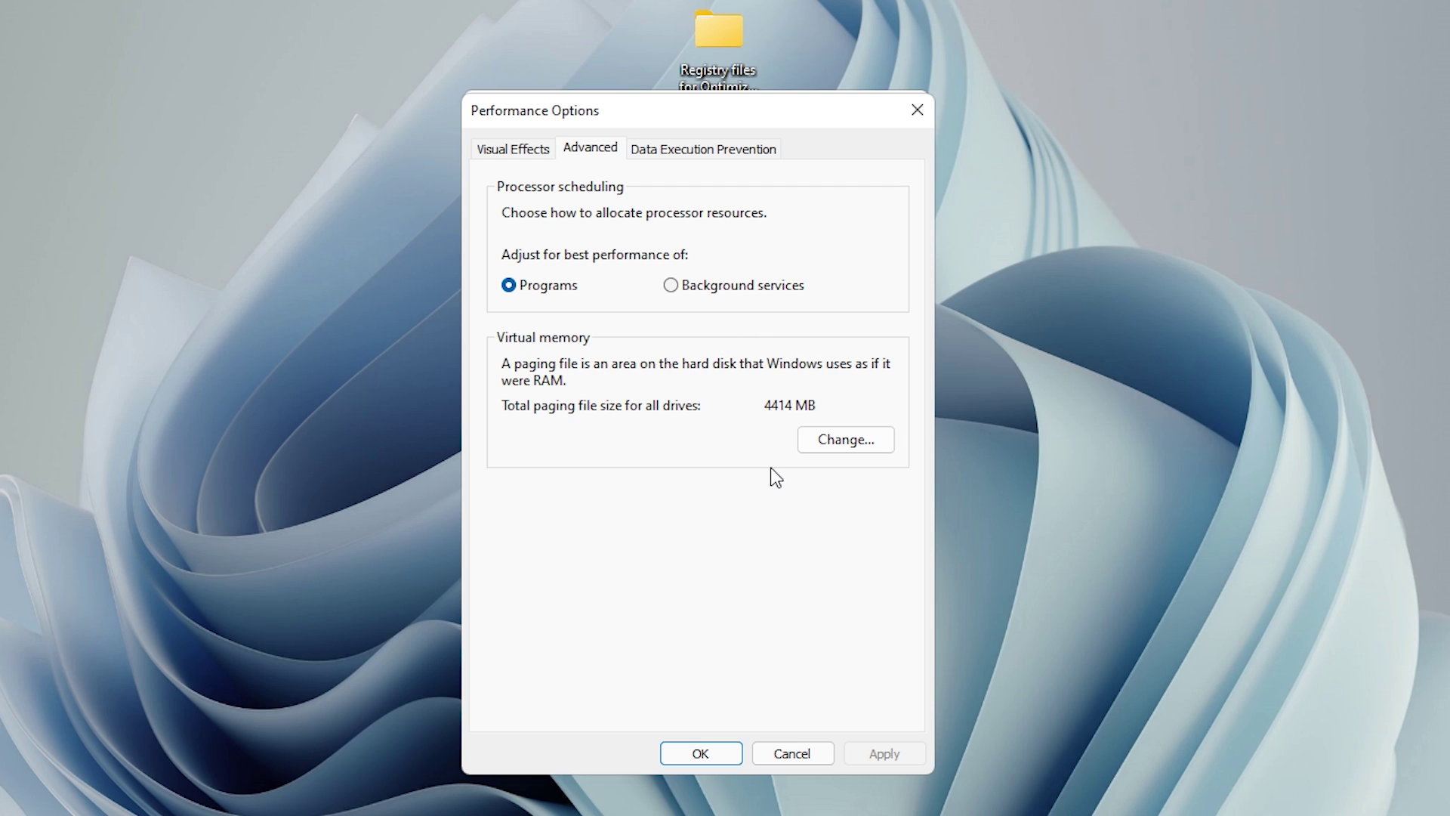
click(837, 446)
click(862, 447)
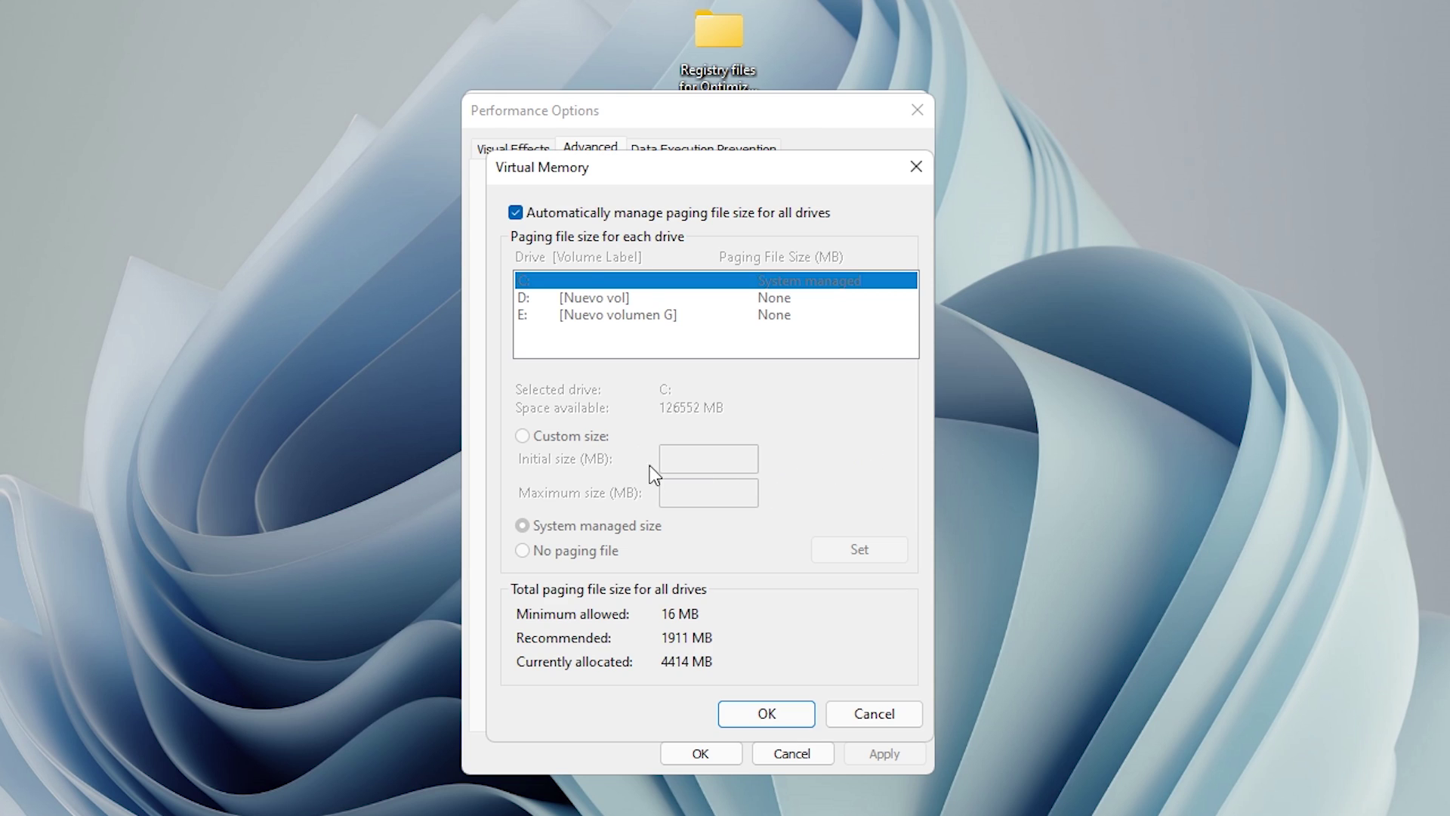
click(517, 214)
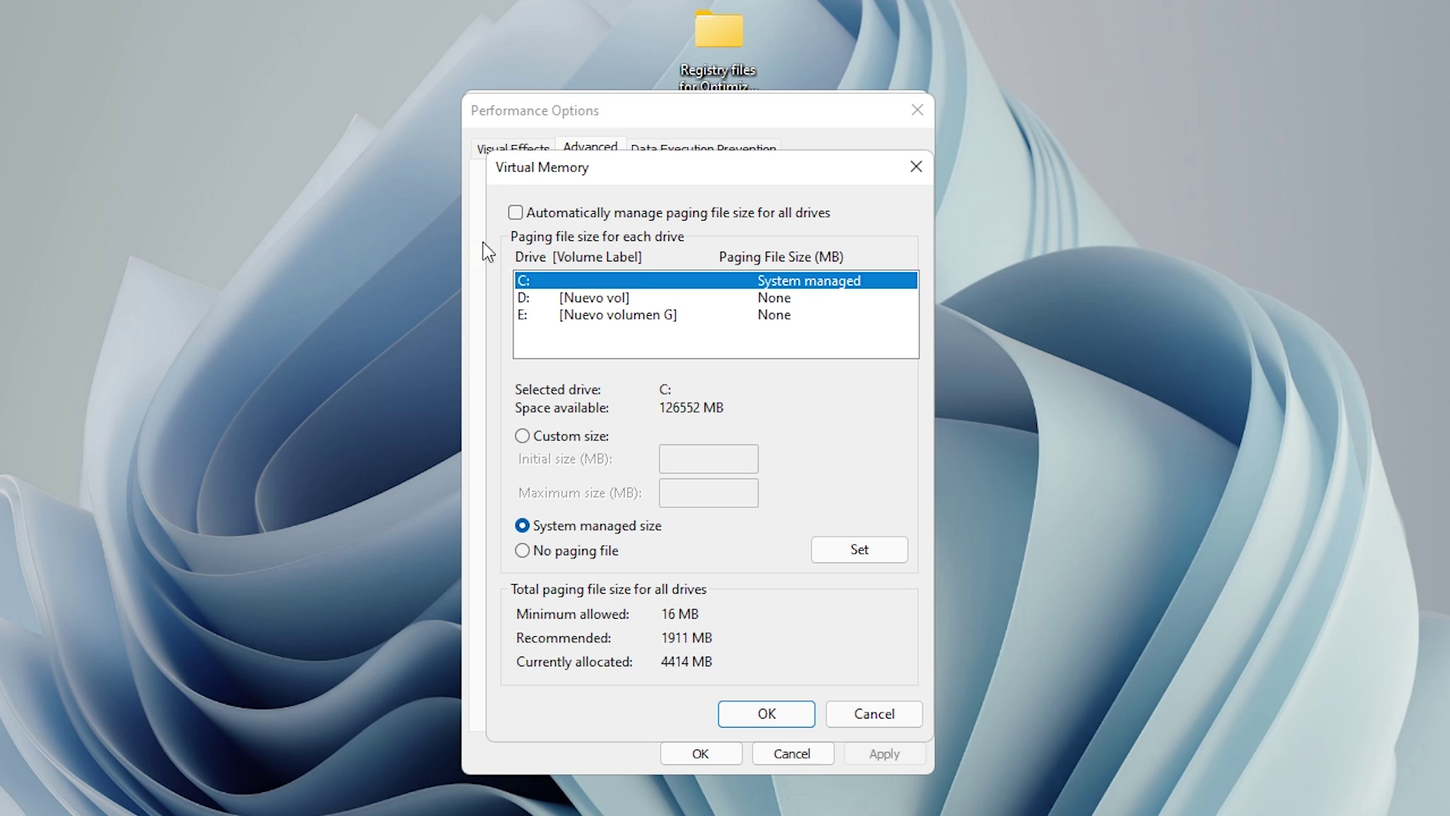
drag(625, 163, 611, 134)
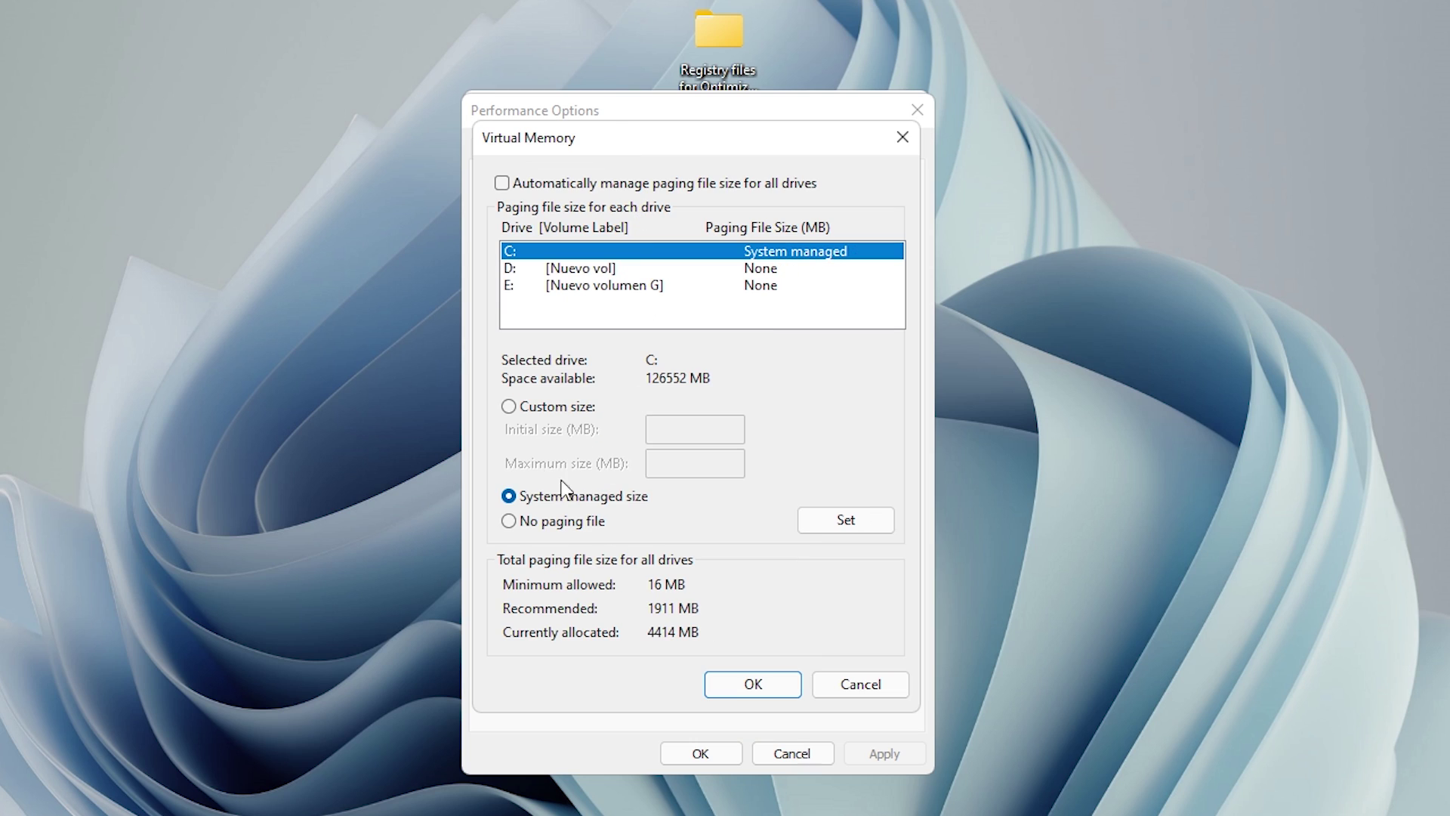
Give drive E: a custom paging file with a 30000 MB initial size
click(528, 407)
click(586, 285)
click(584, 269)
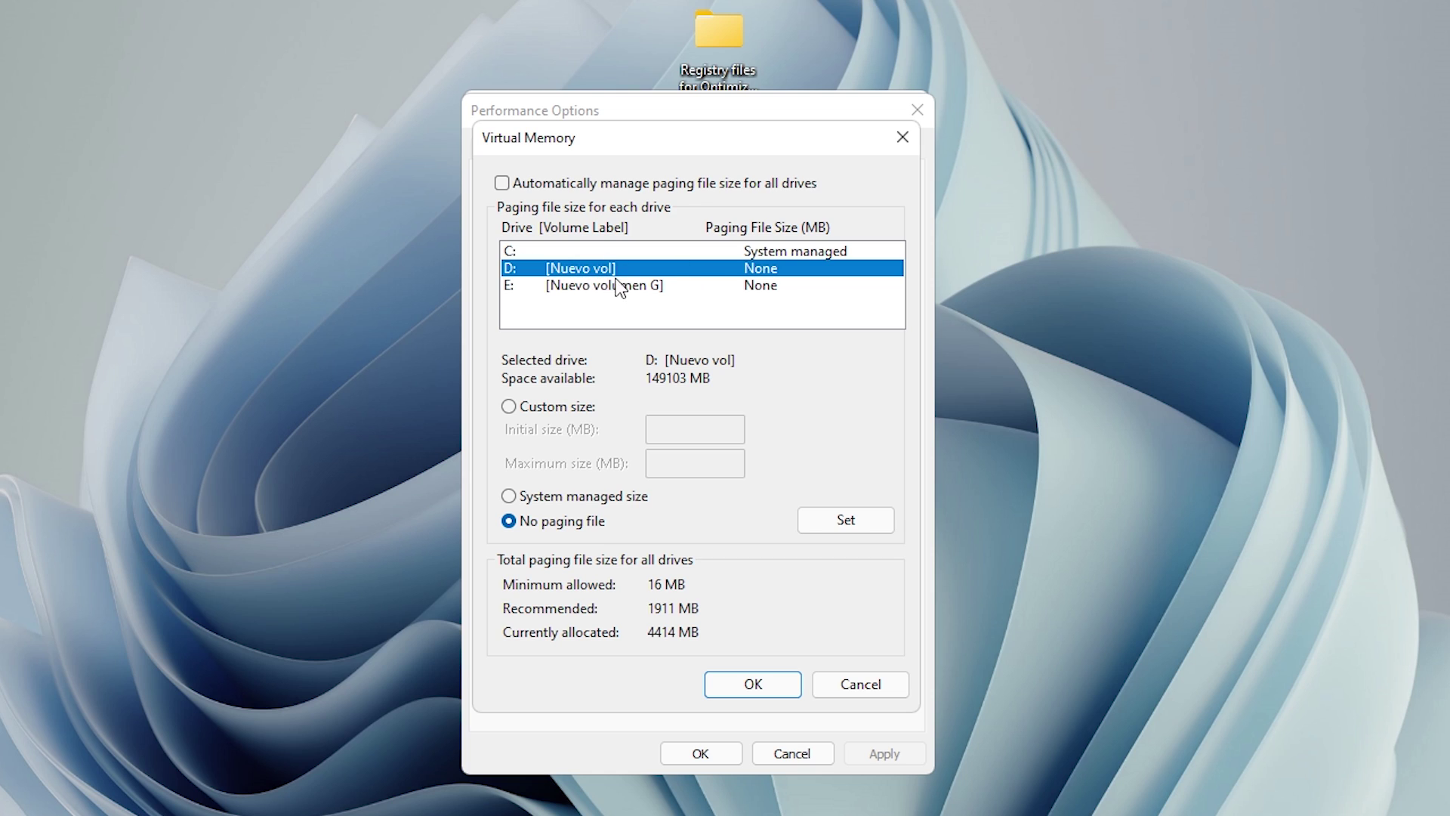
click(593, 287)
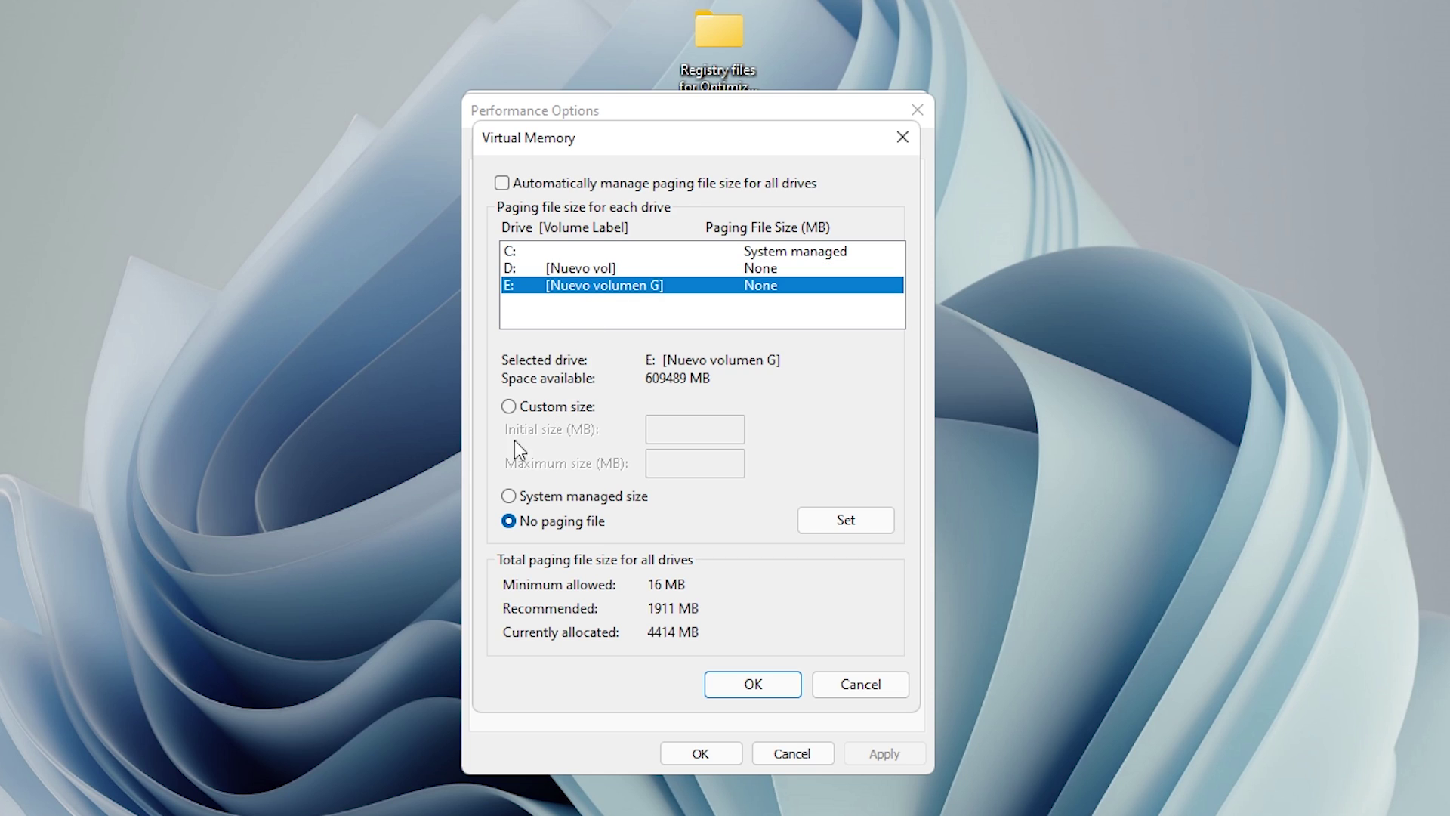
click(545, 412)
click(712, 432)
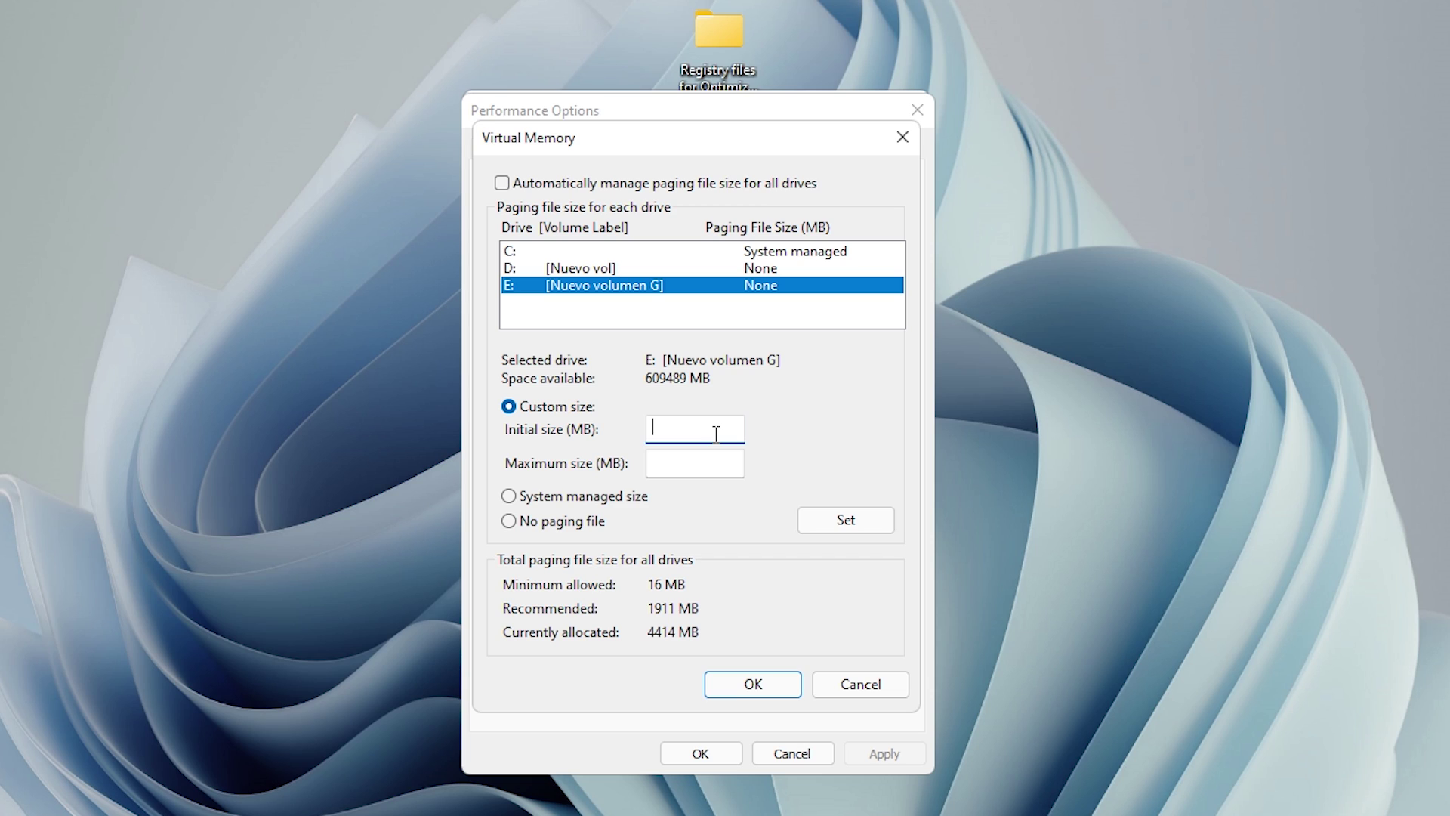
text(30)
text(0090)
key(BackSpace)
key(BackSpace)
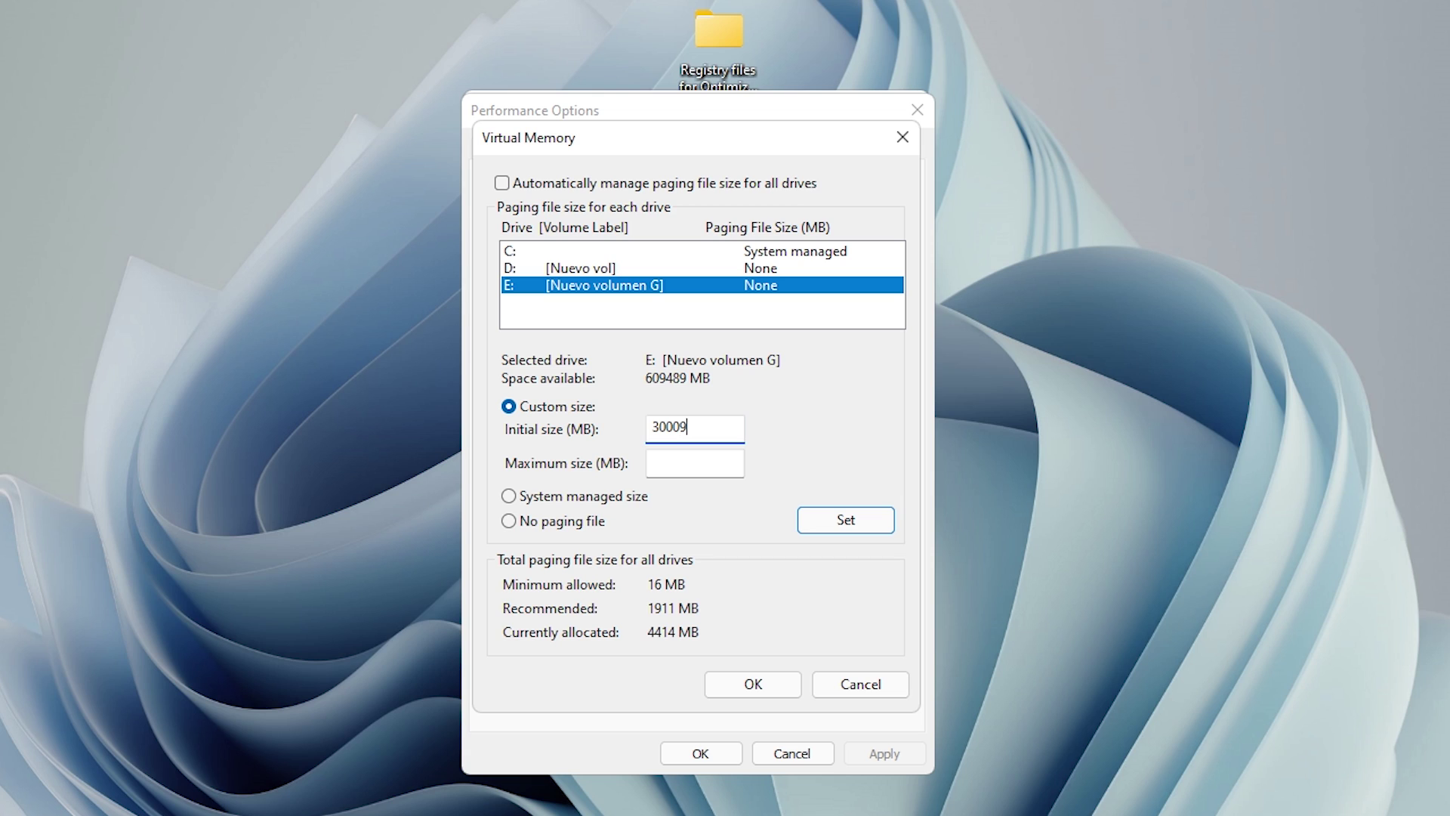
text(0)
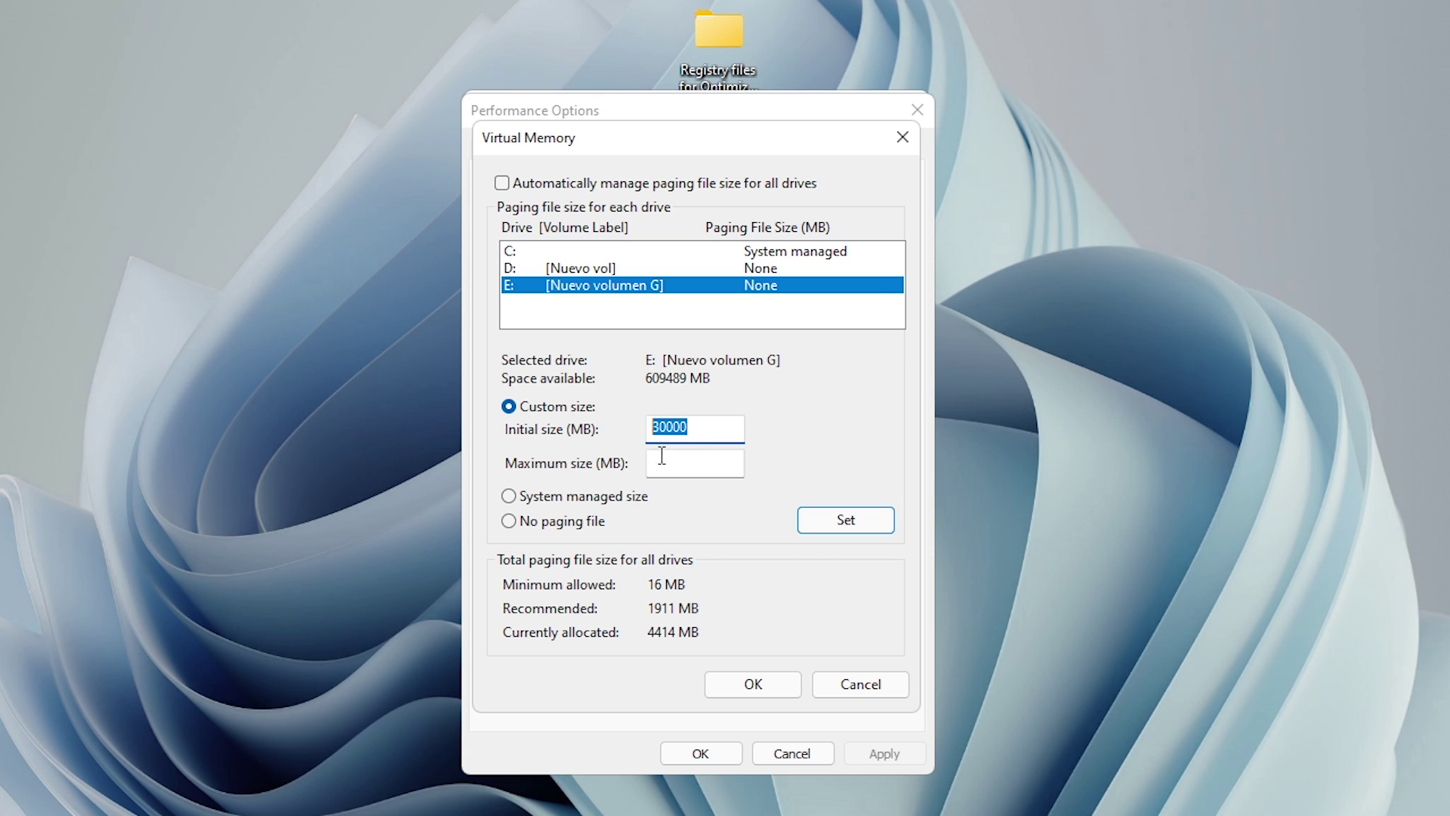